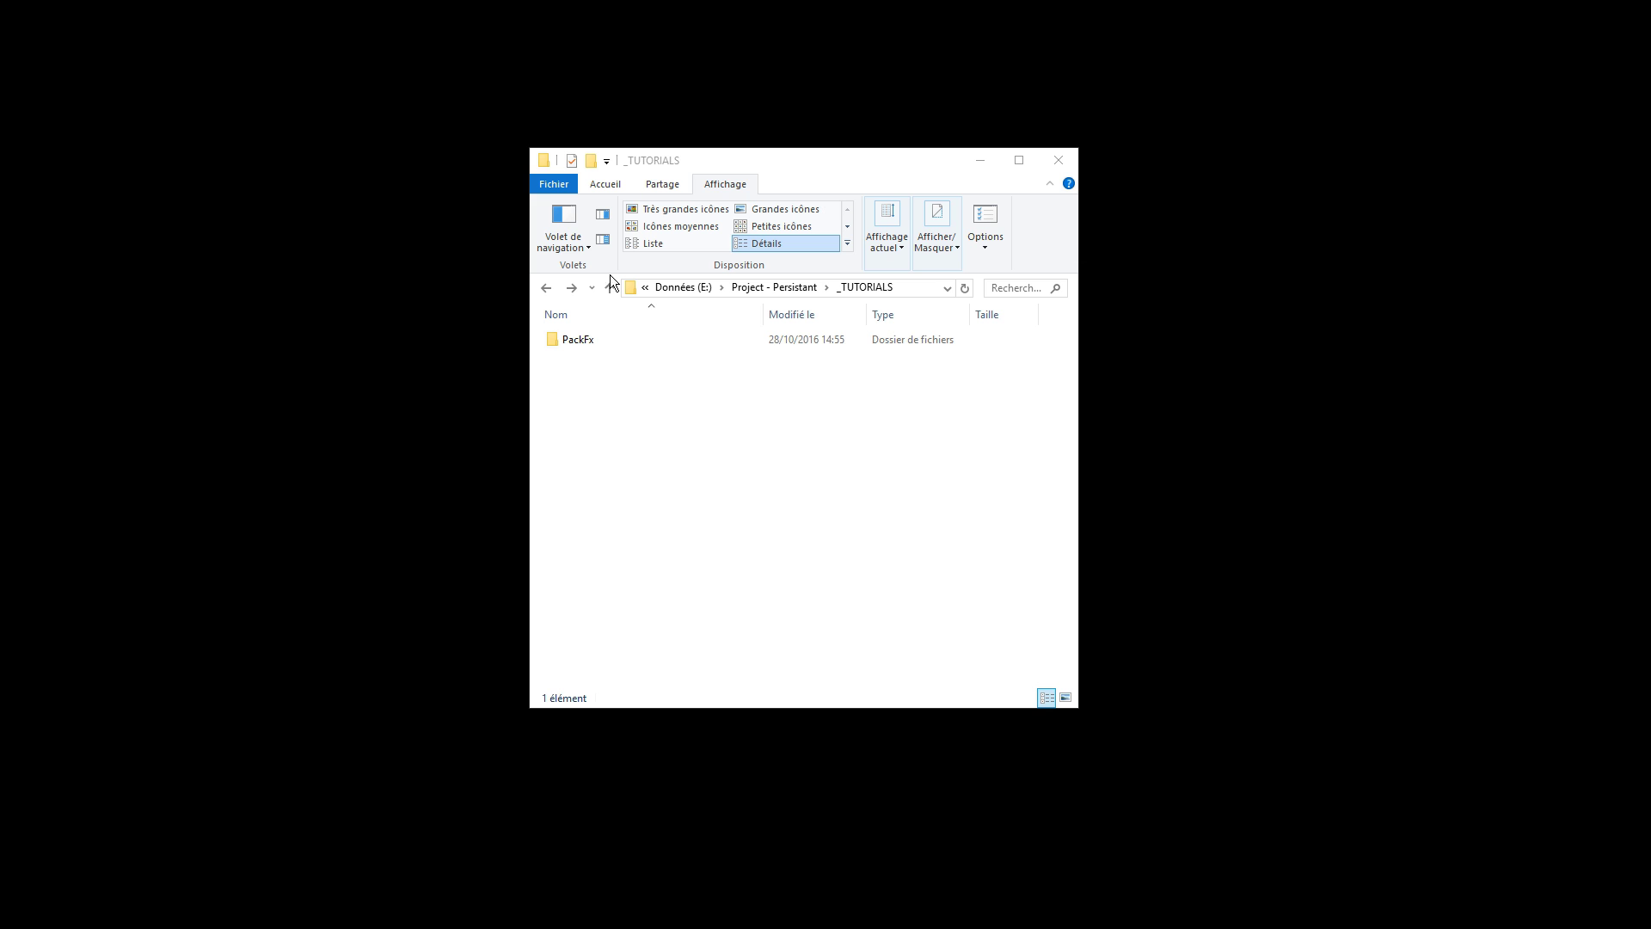
# Create a folder named 'Unity' in _TUTORIALS with Nouveau > Dossier
pyautogui.rightClick(628, 422)
pyautogui.moveTo(510, 817)
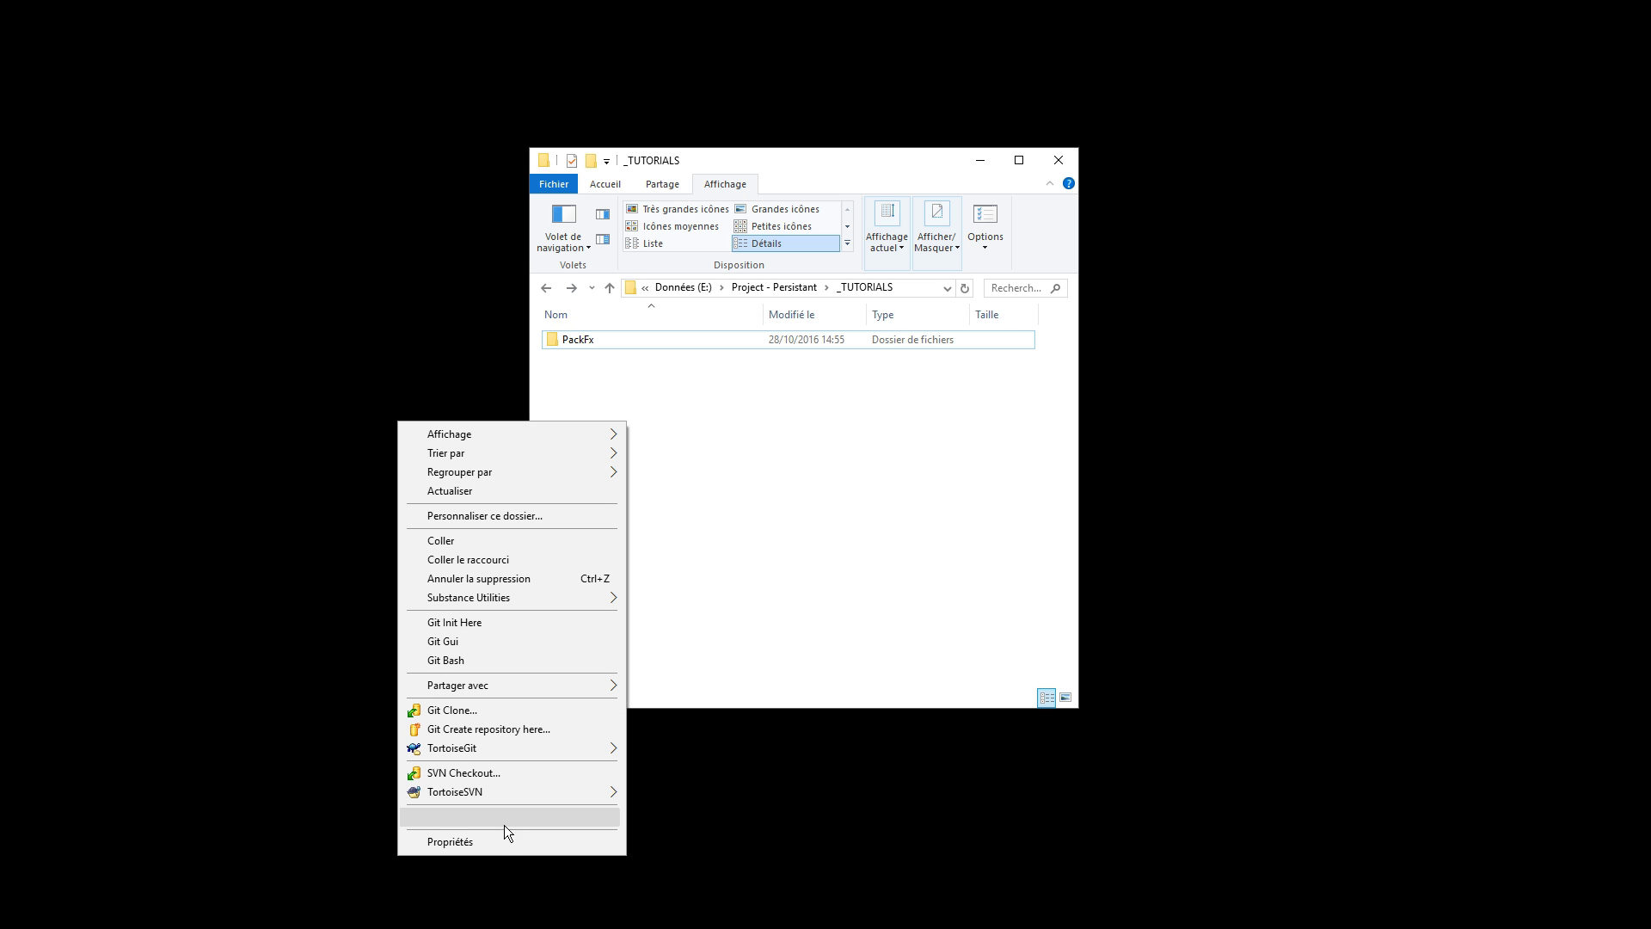
pyautogui.click(259, 582)
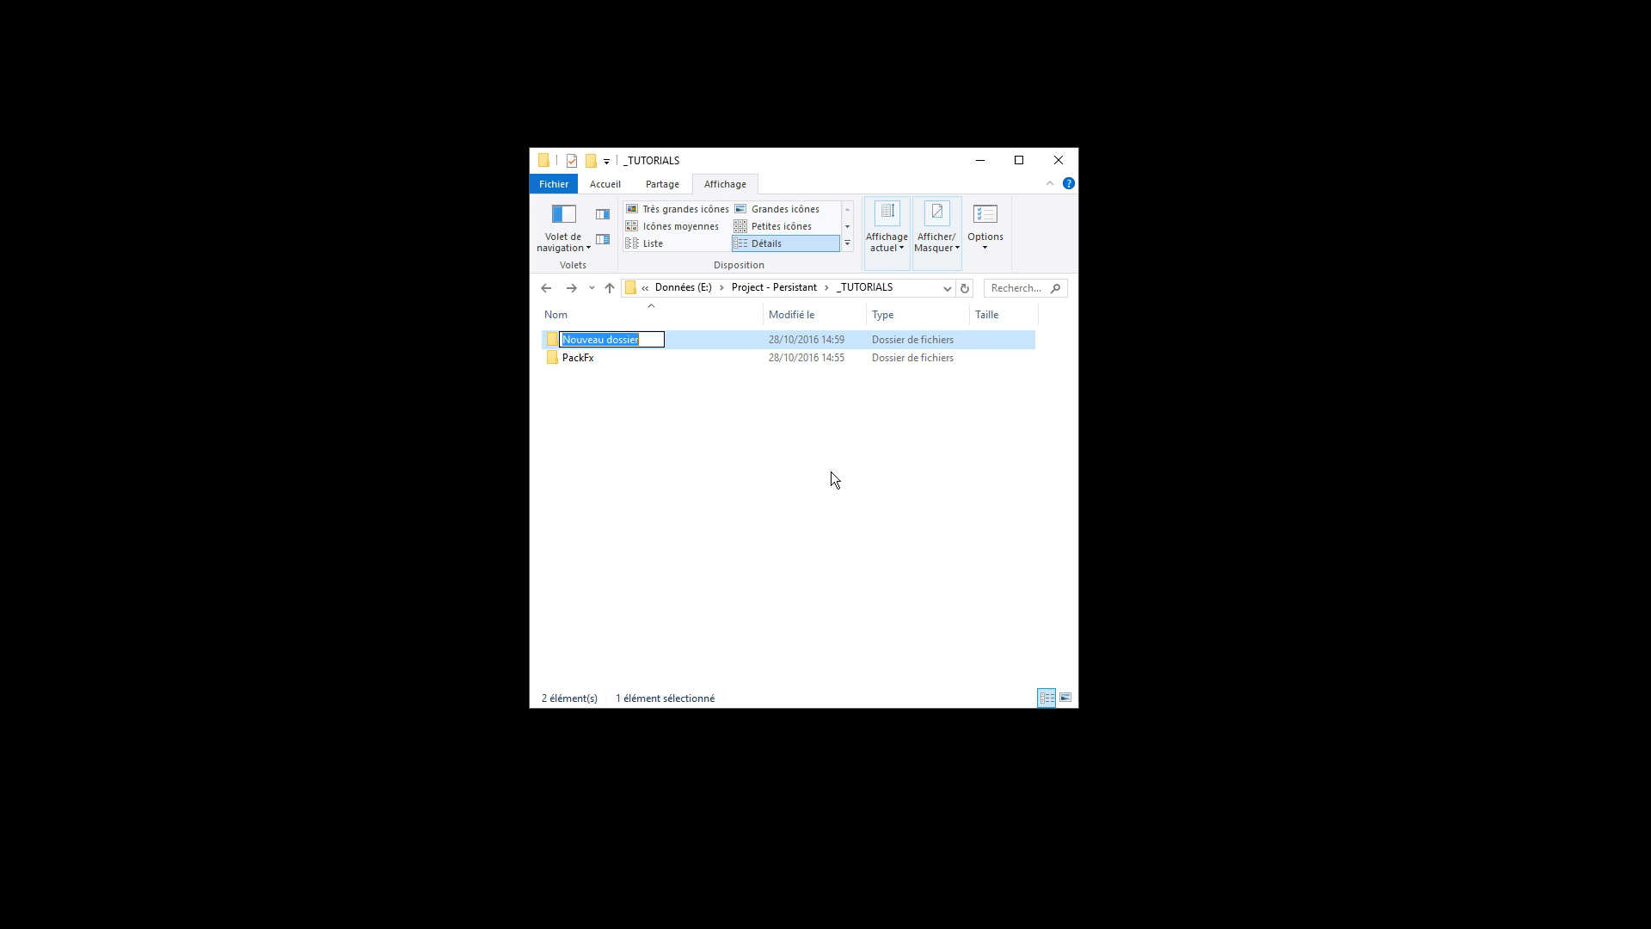
pyautogui.write('Unity')
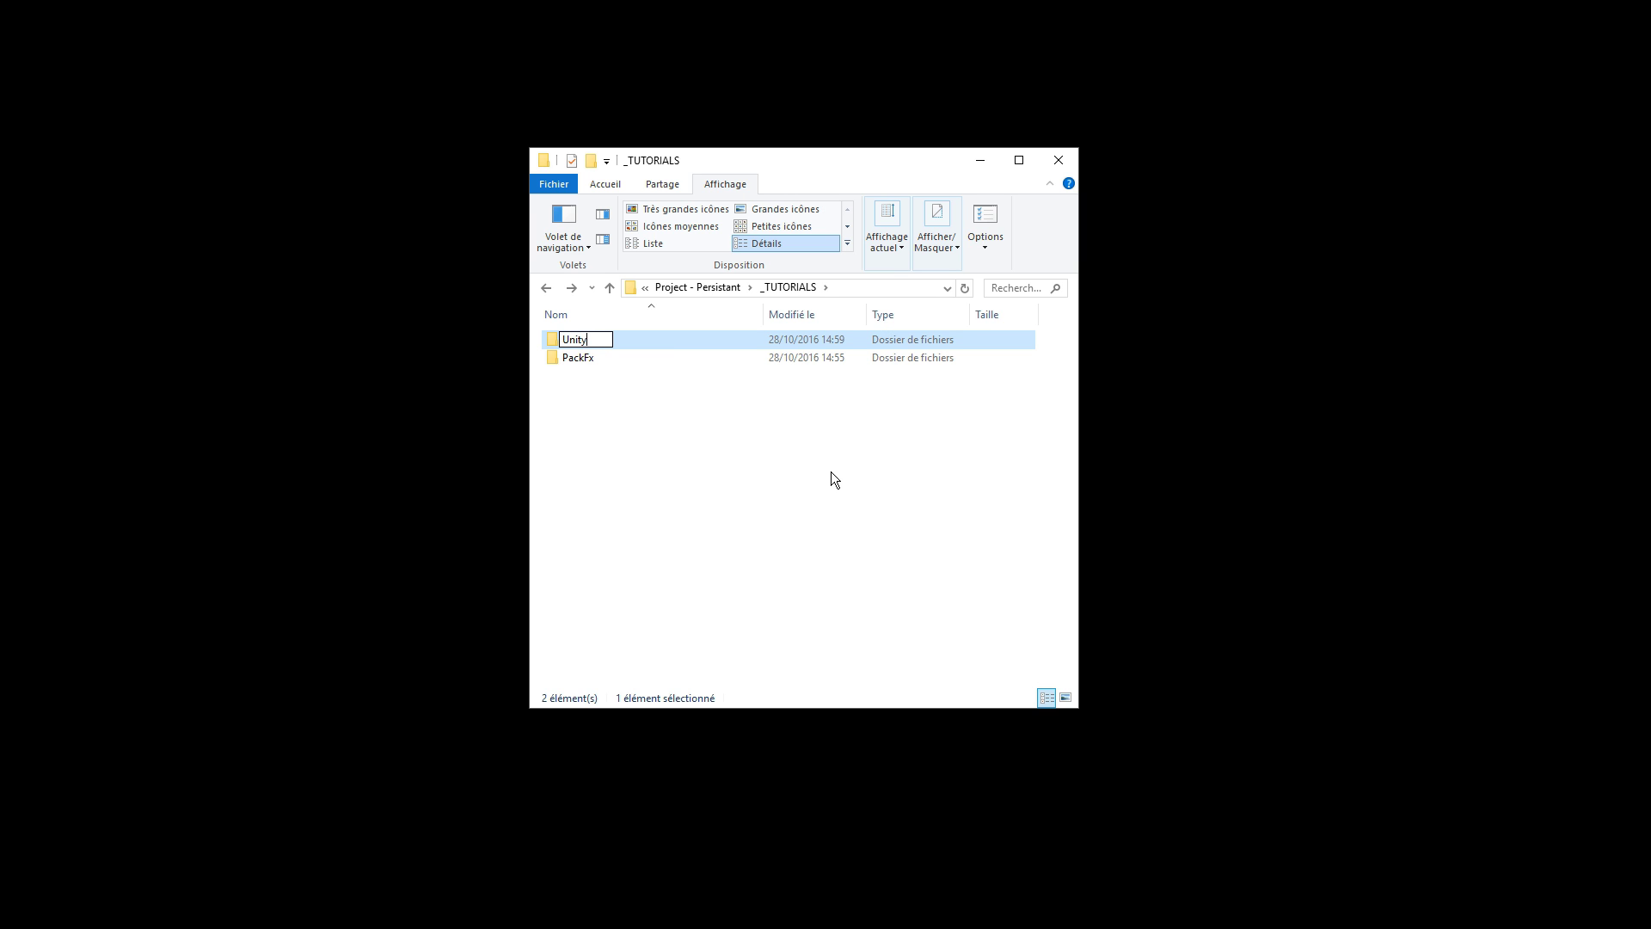
pyautogui.press('Return')
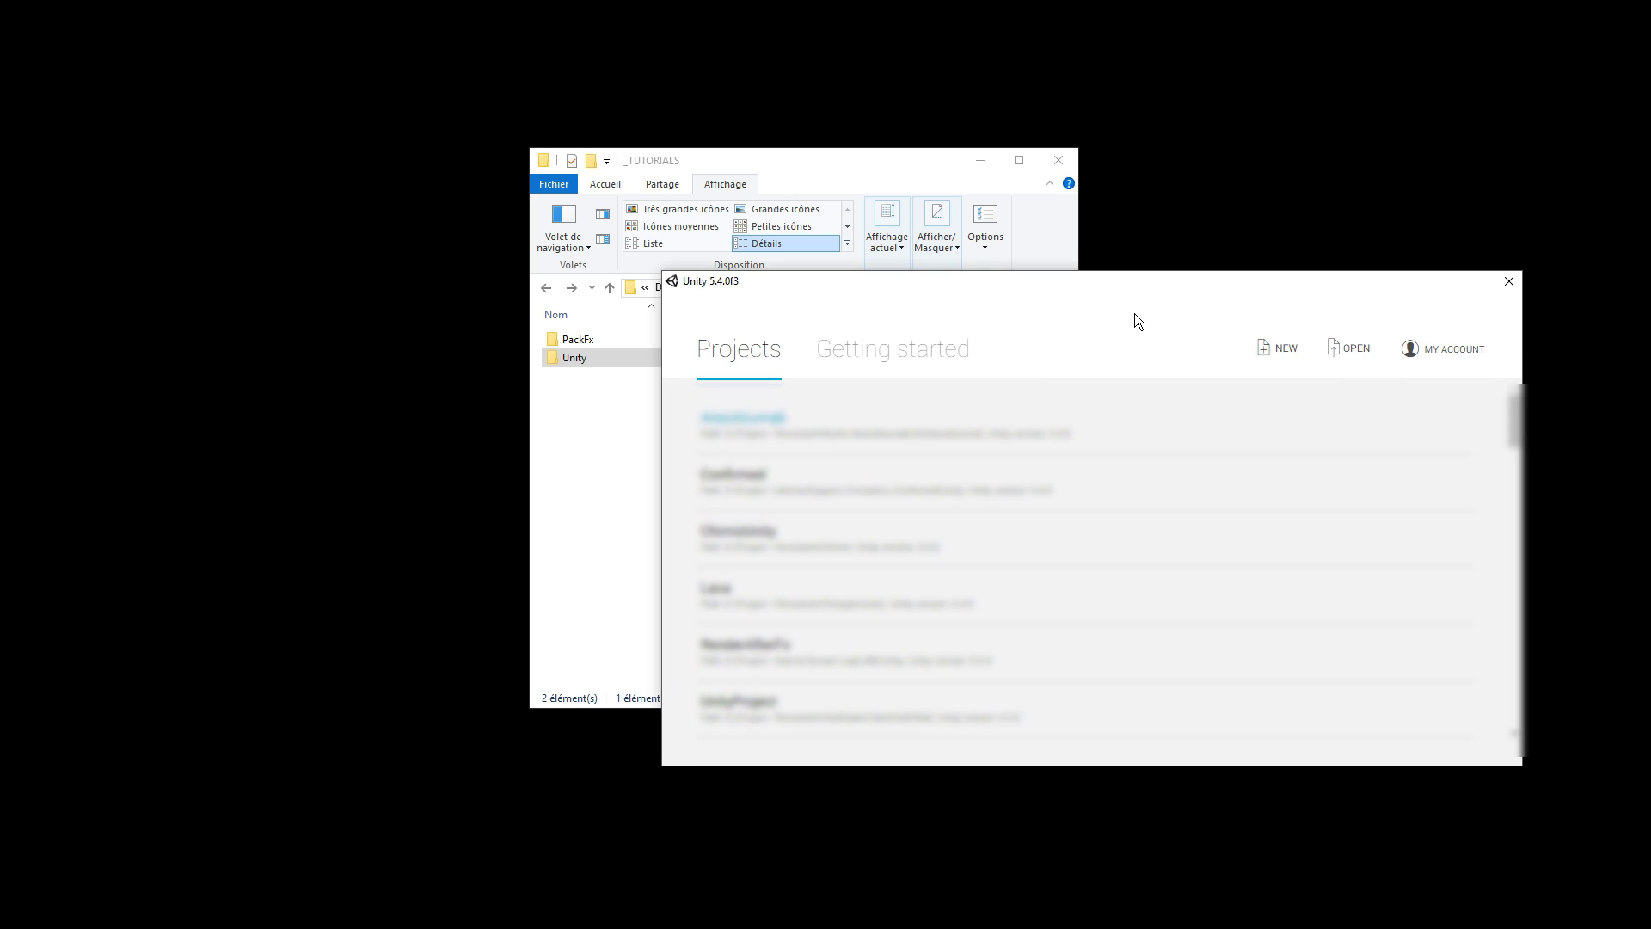
# Create a new 3D project named 'Tutorial' located in the _TUTORIALS\Unity folder
pyautogui.click(1284, 349)
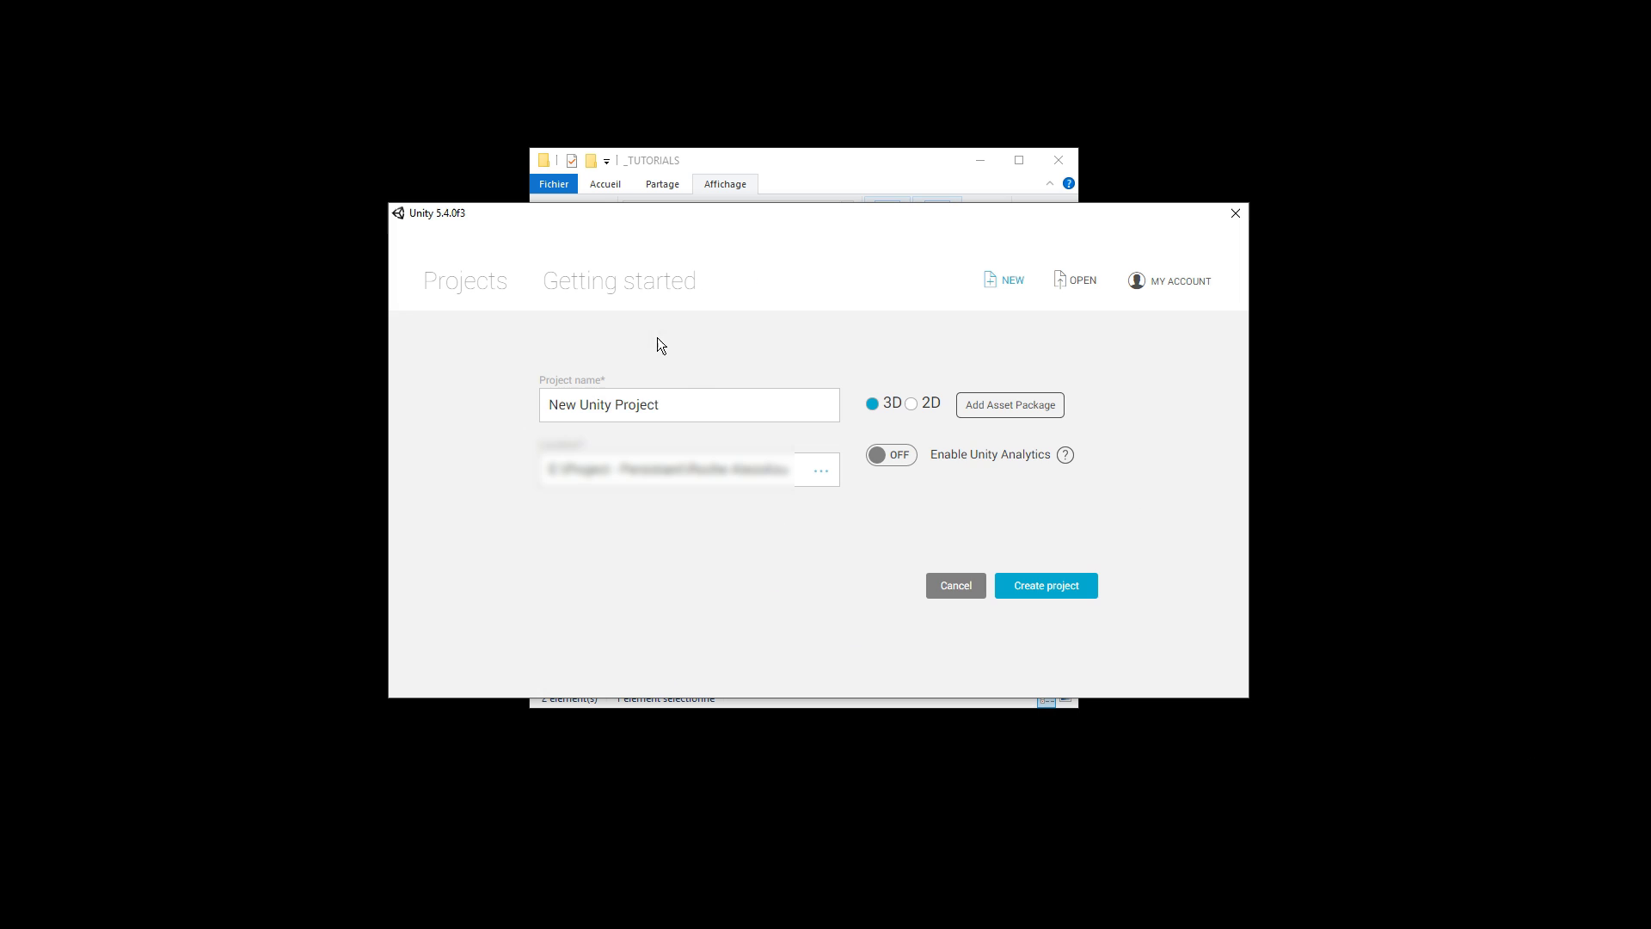
pyautogui.click(711, 400)
pyautogui.write('Tutor')
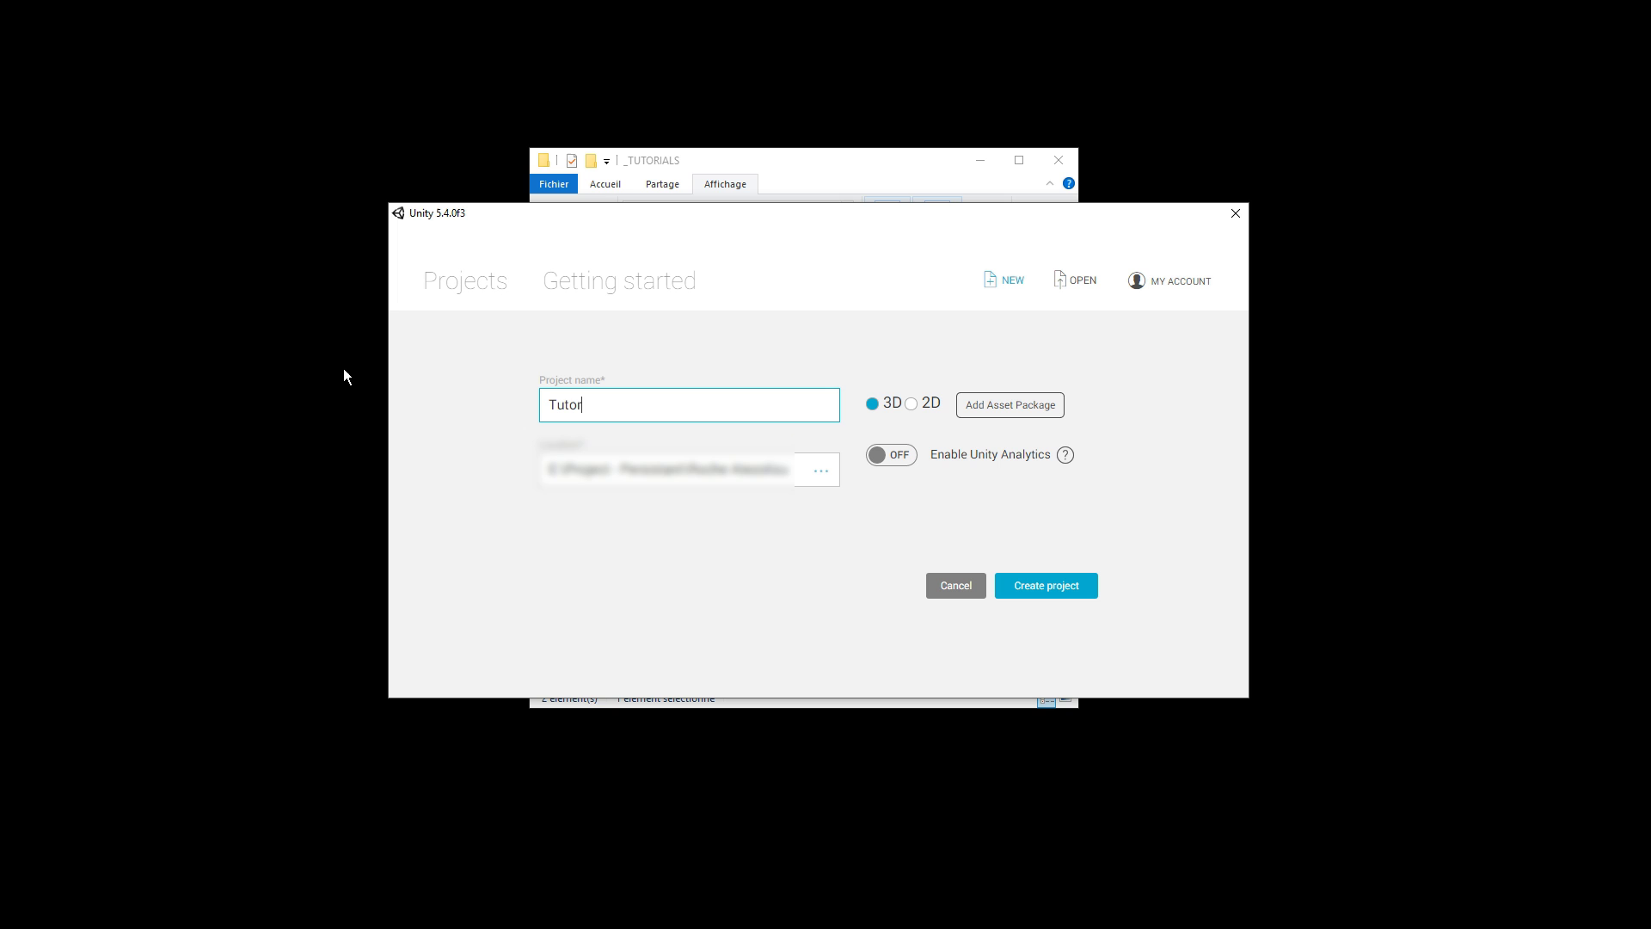
pyautogui.write('ial')
pyautogui.click(820, 471)
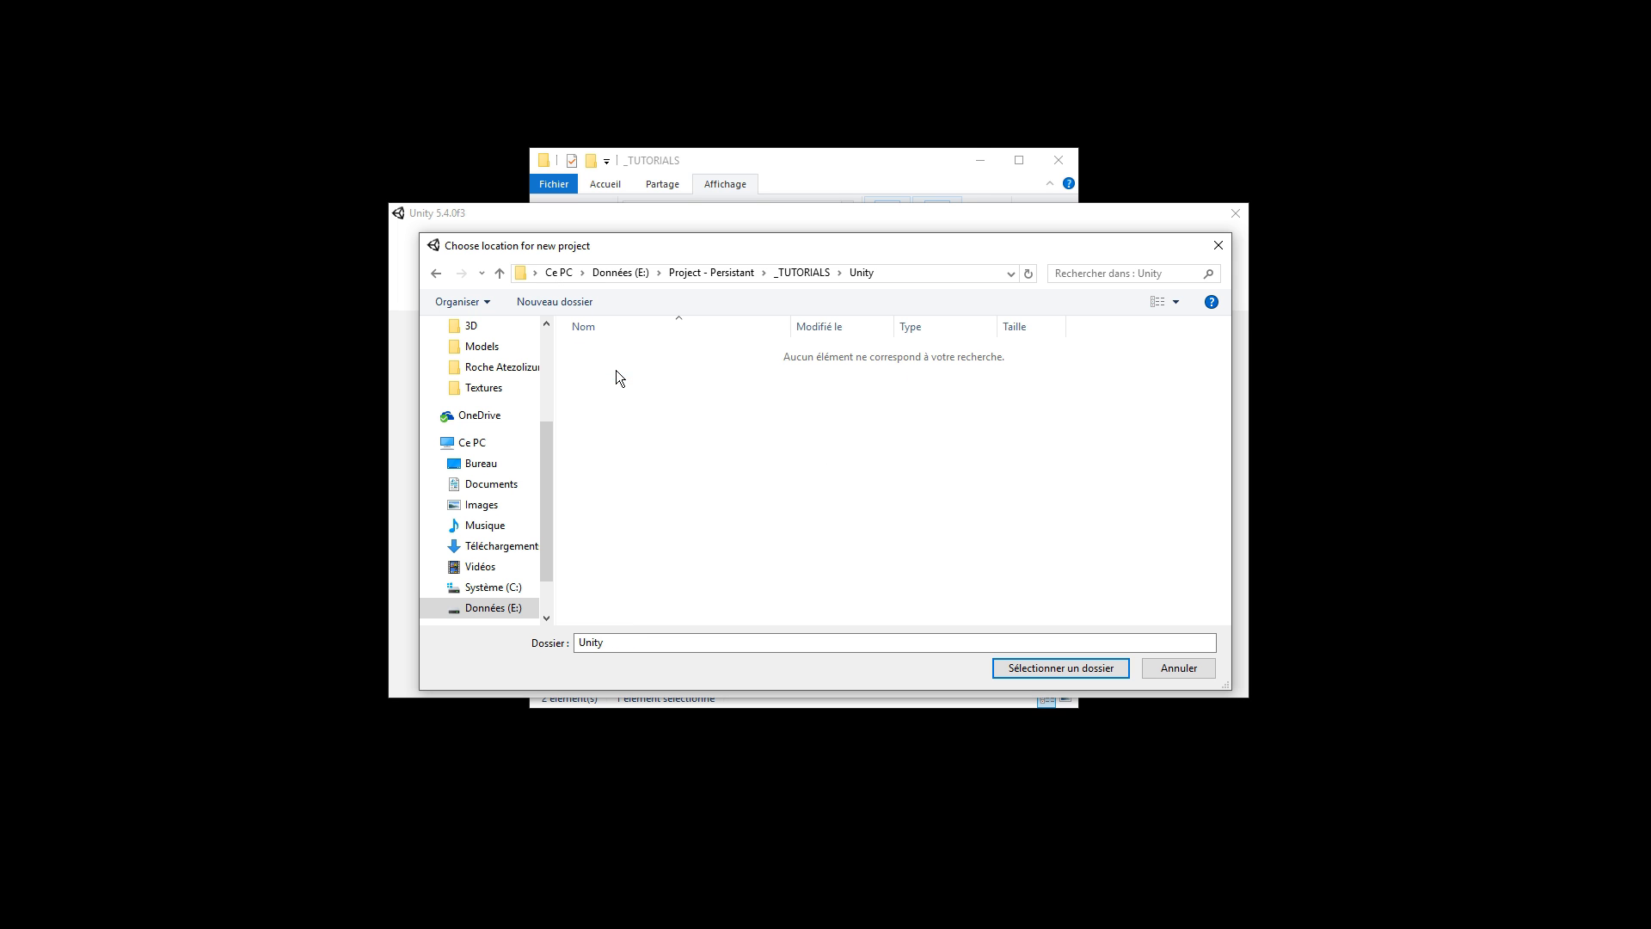
pyautogui.click(1038, 670)
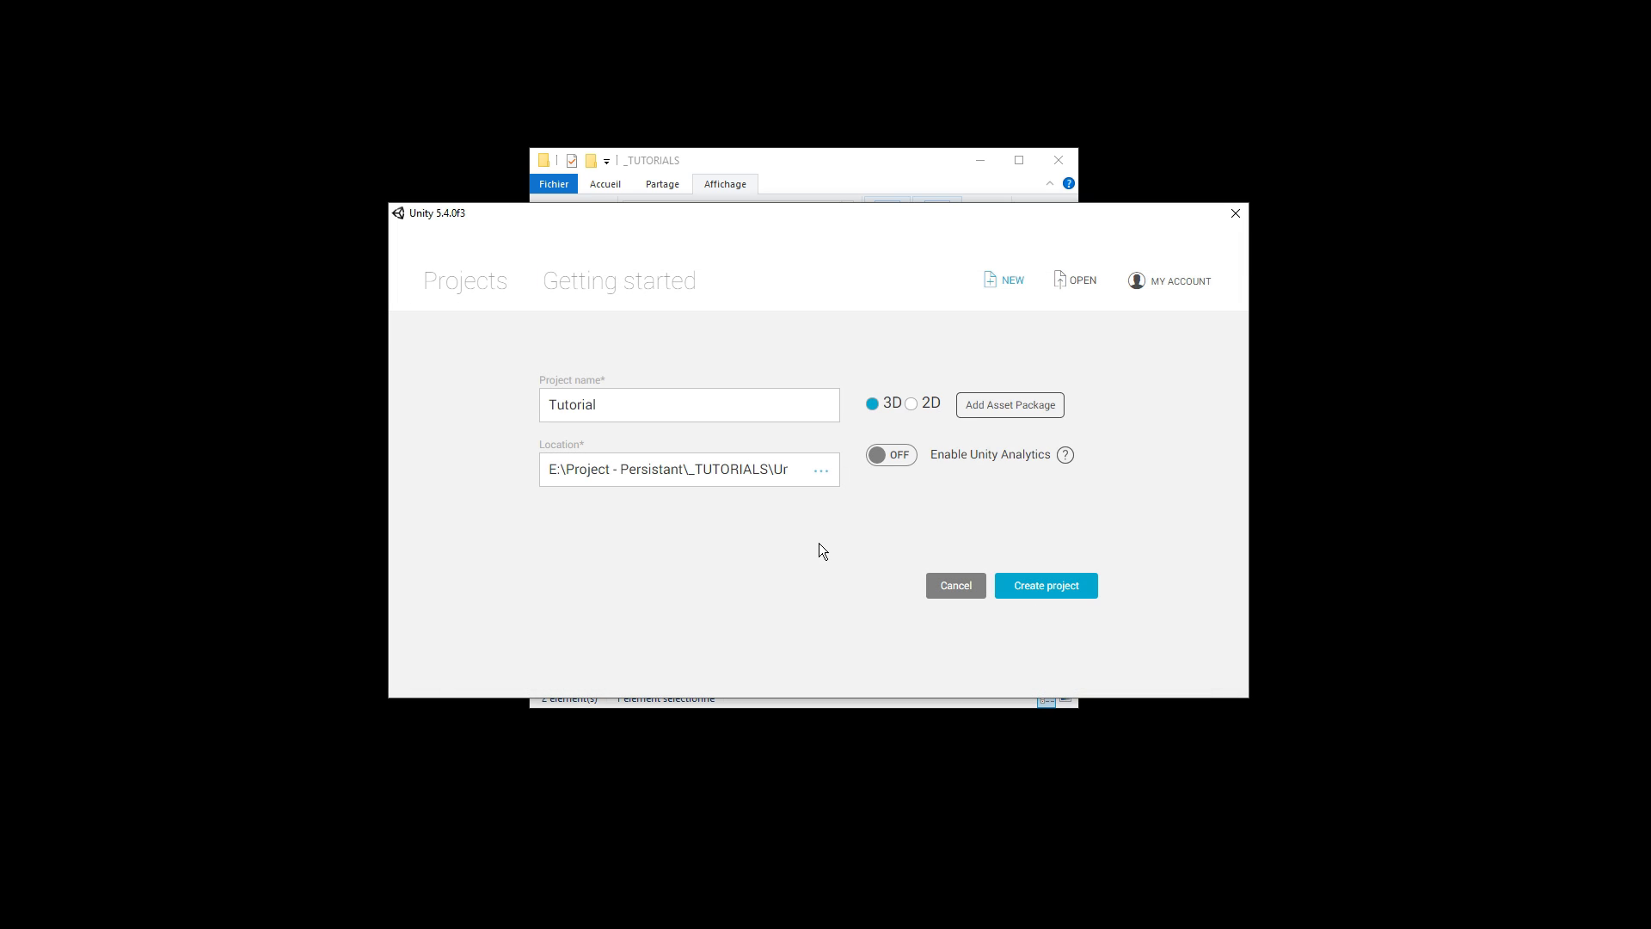
pyautogui.click(1046, 588)
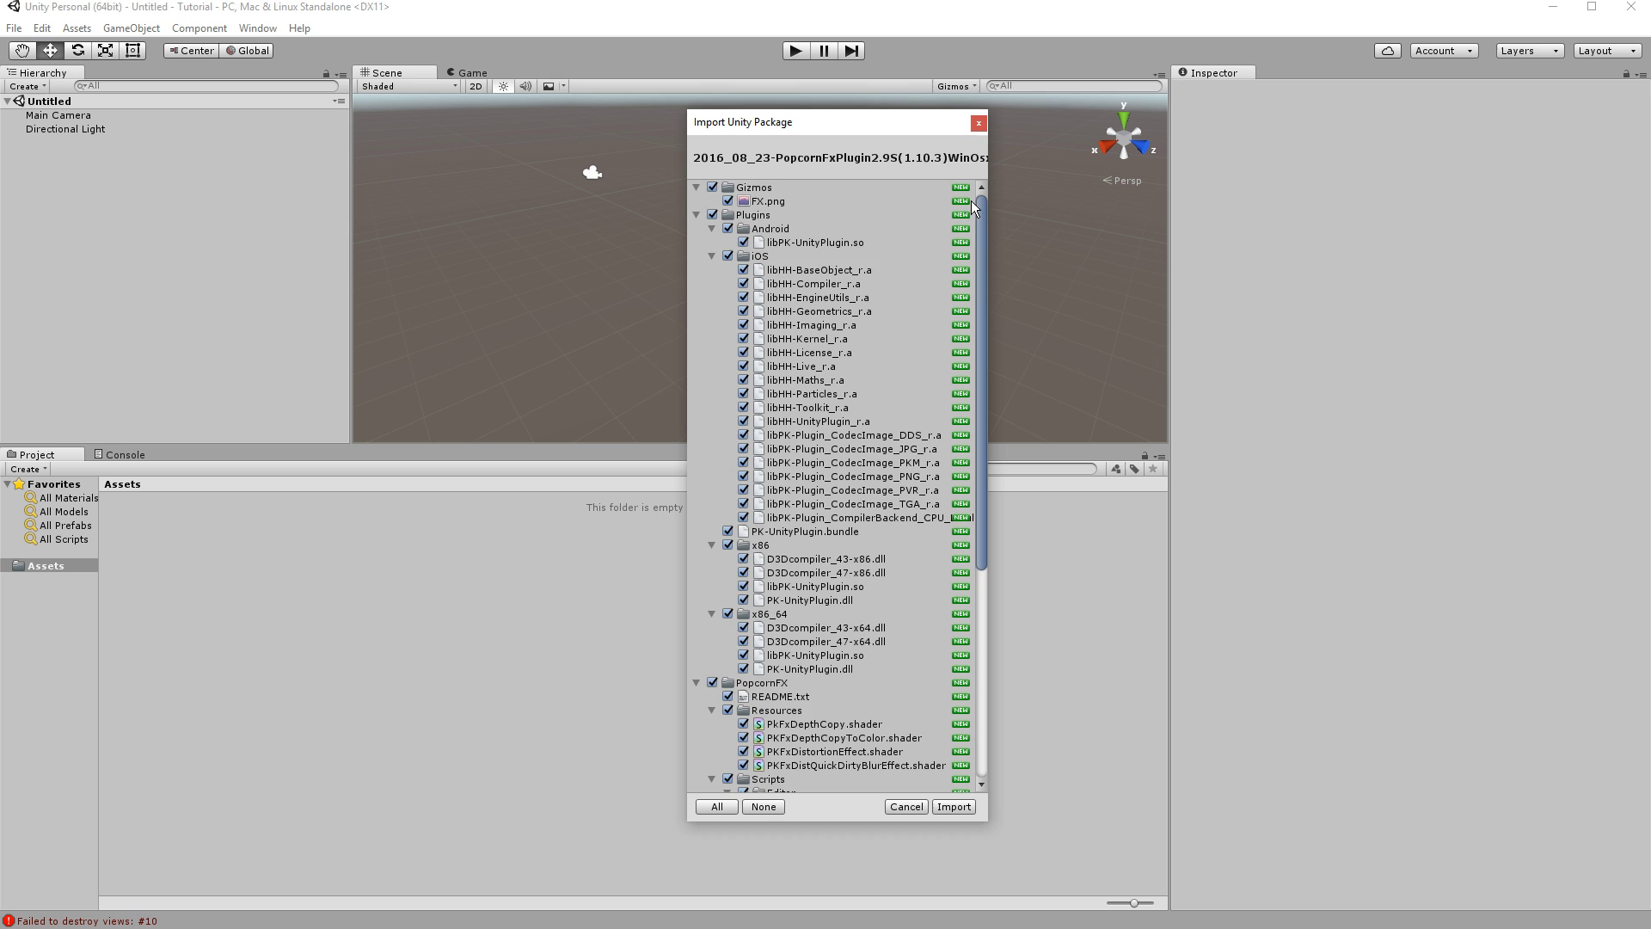
pyautogui.scroll(-10, 971, 200)
pyautogui.scroll(10, 972, 201)
# Import every item from the PopcornFX .unitypackage
pyautogui.click(955, 805)
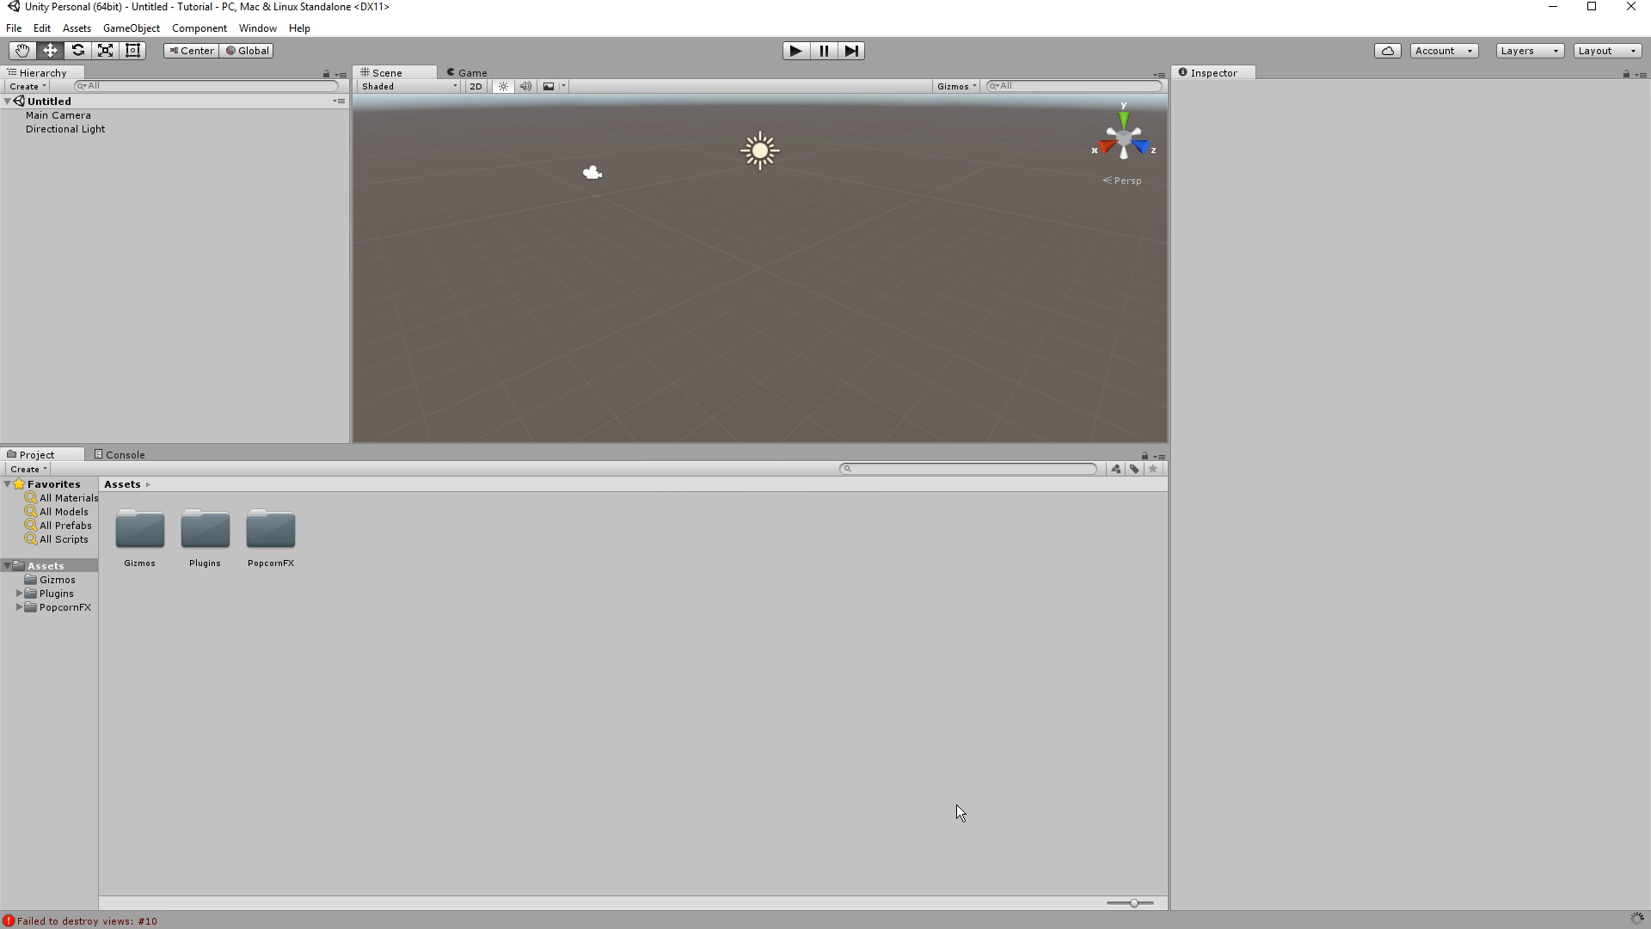
# Widen the Project folder tree and create a 'StreamingAssets' folder in Assets
pyautogui.moveTo(100, 538); pyautogui.dragTo(485, 540)
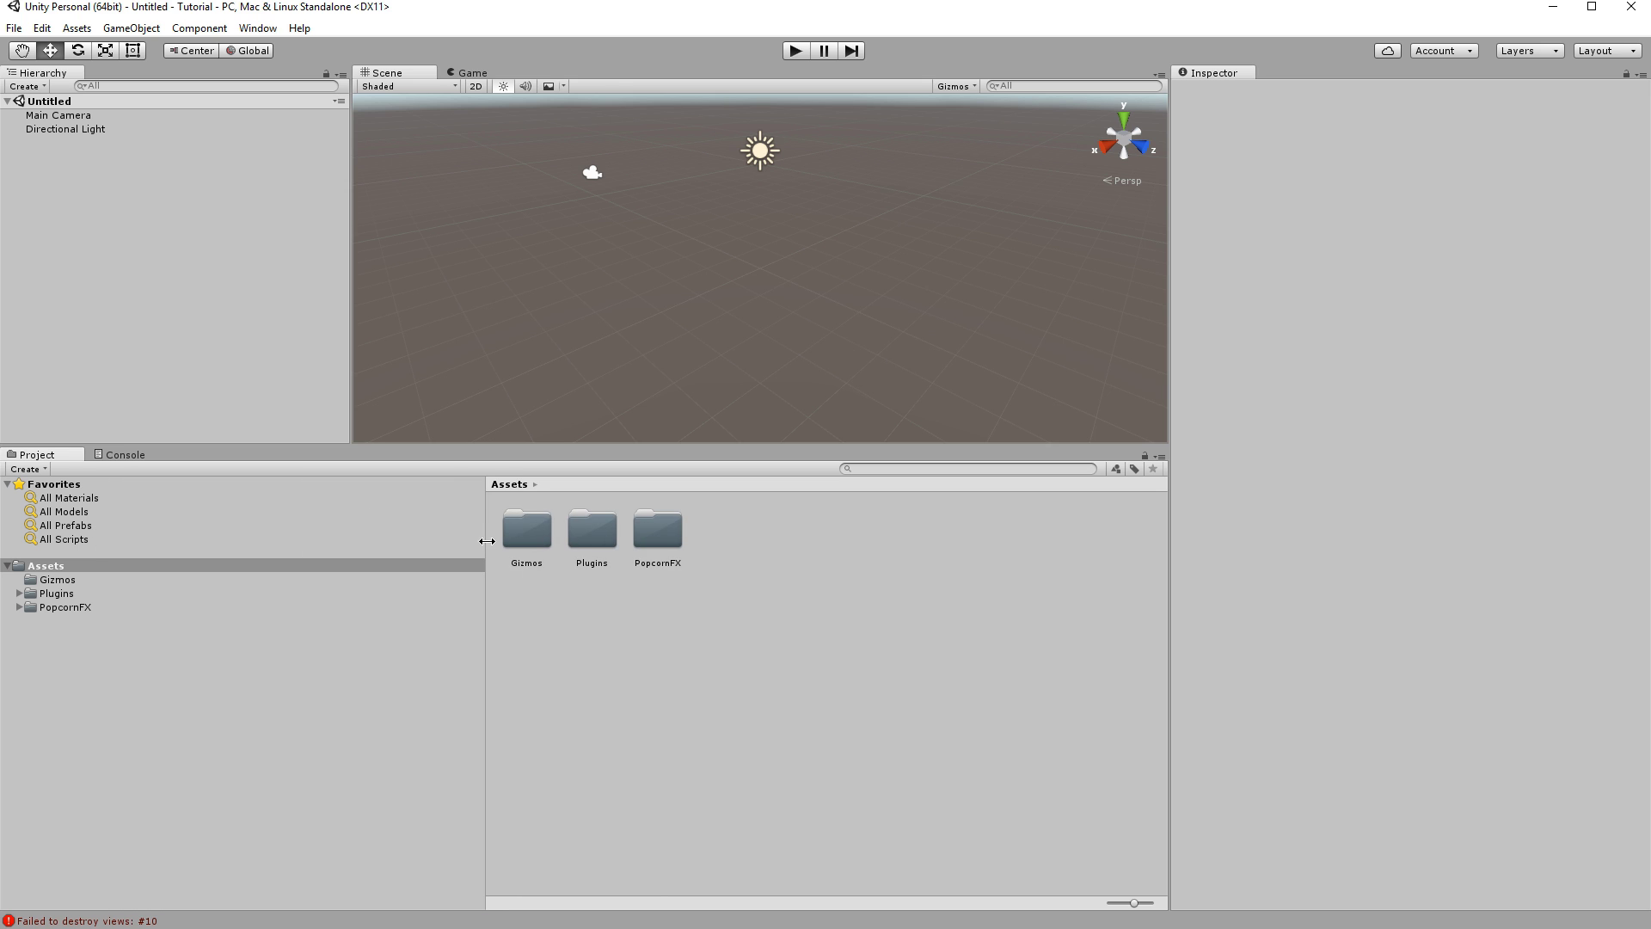
pyautogui.rightClick(754, 530)
pyautogui.moveTo(826, 538)
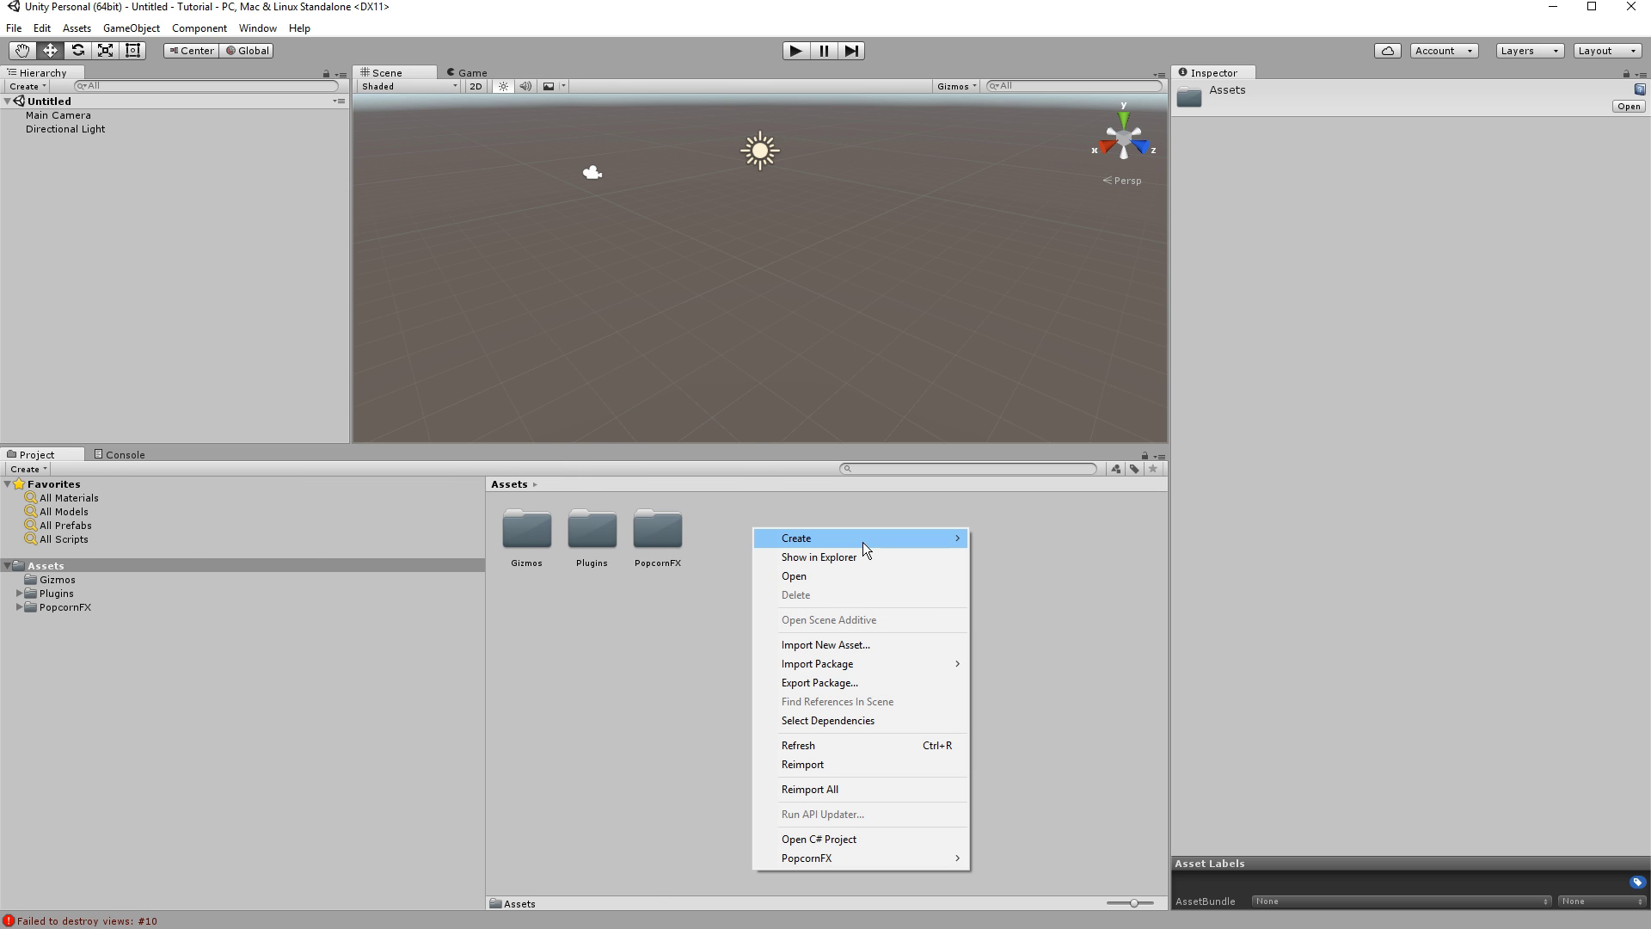
pyautogui.click(626, 91)
pyautogui.write('Str')
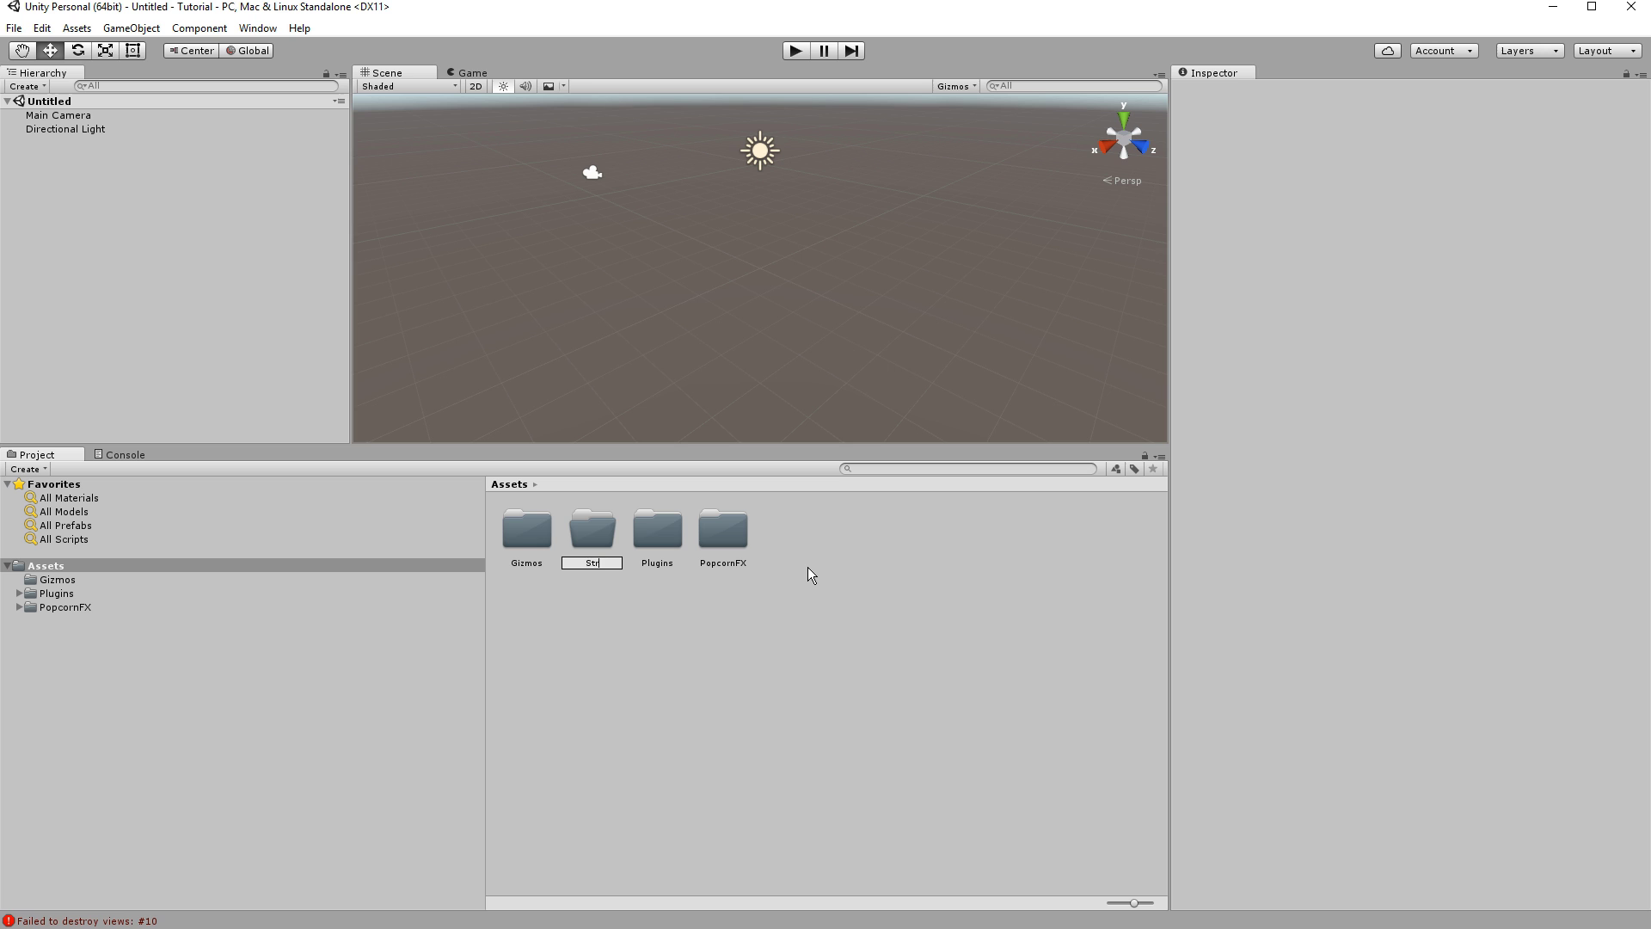
pyautogui.write('eamingAssets')
pyautogui.press('Return')
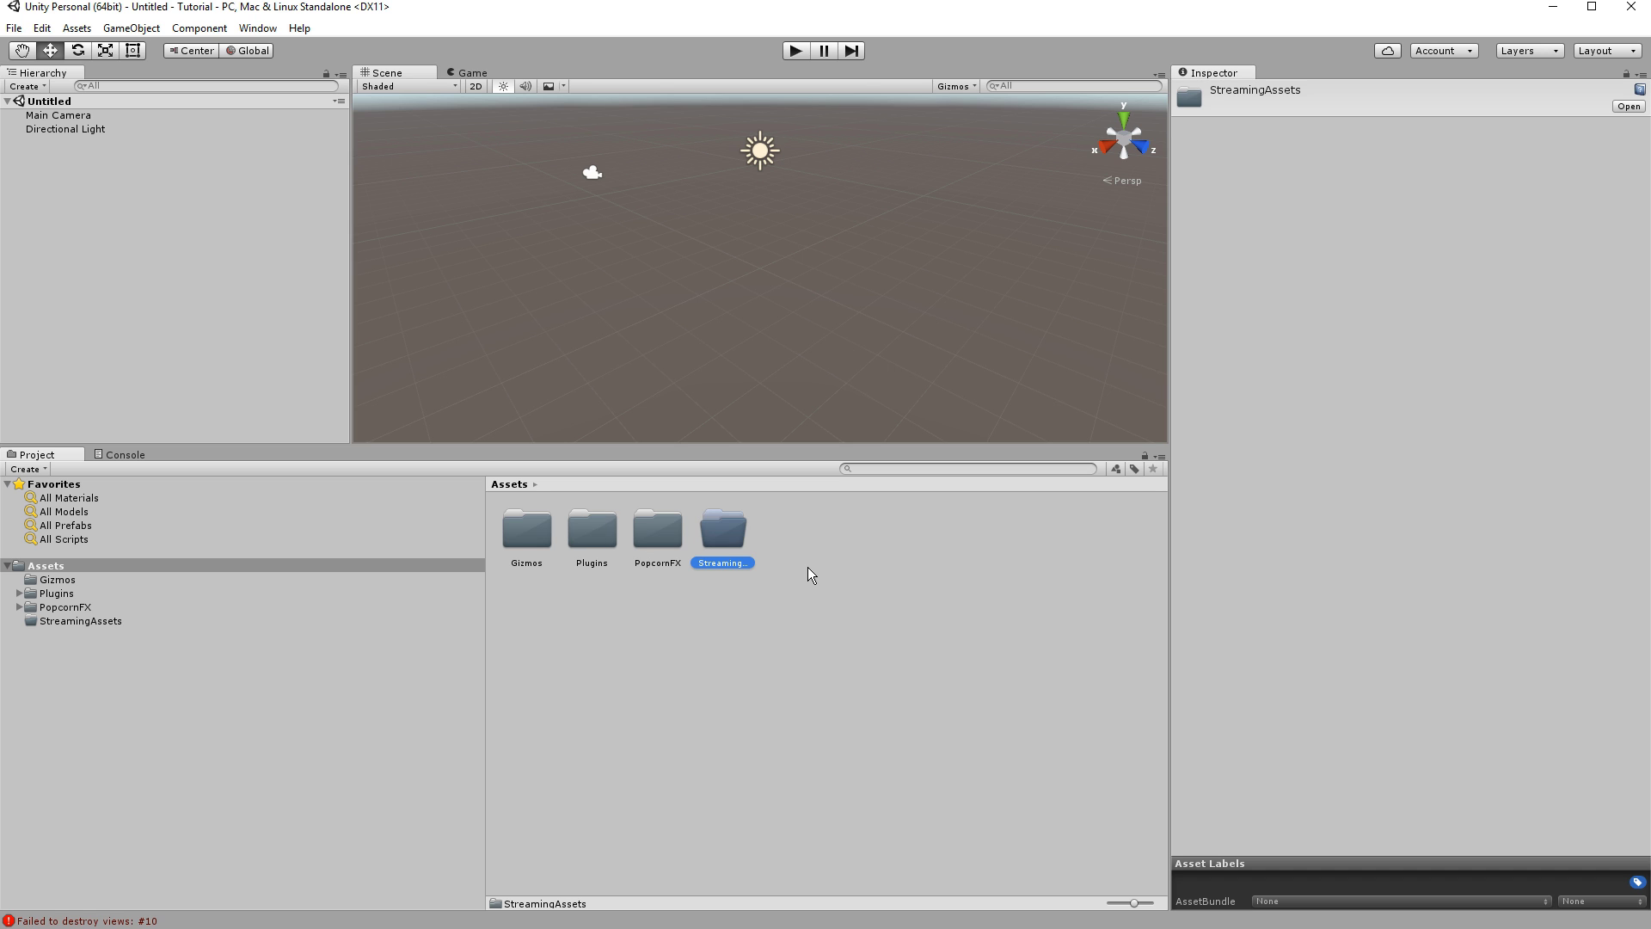
# Create an empty 'PackFx' folder inside StreamingAssets and open it
pyautogui.doubleClick(733, 531)
pyautogui.rightClick(705, 561)
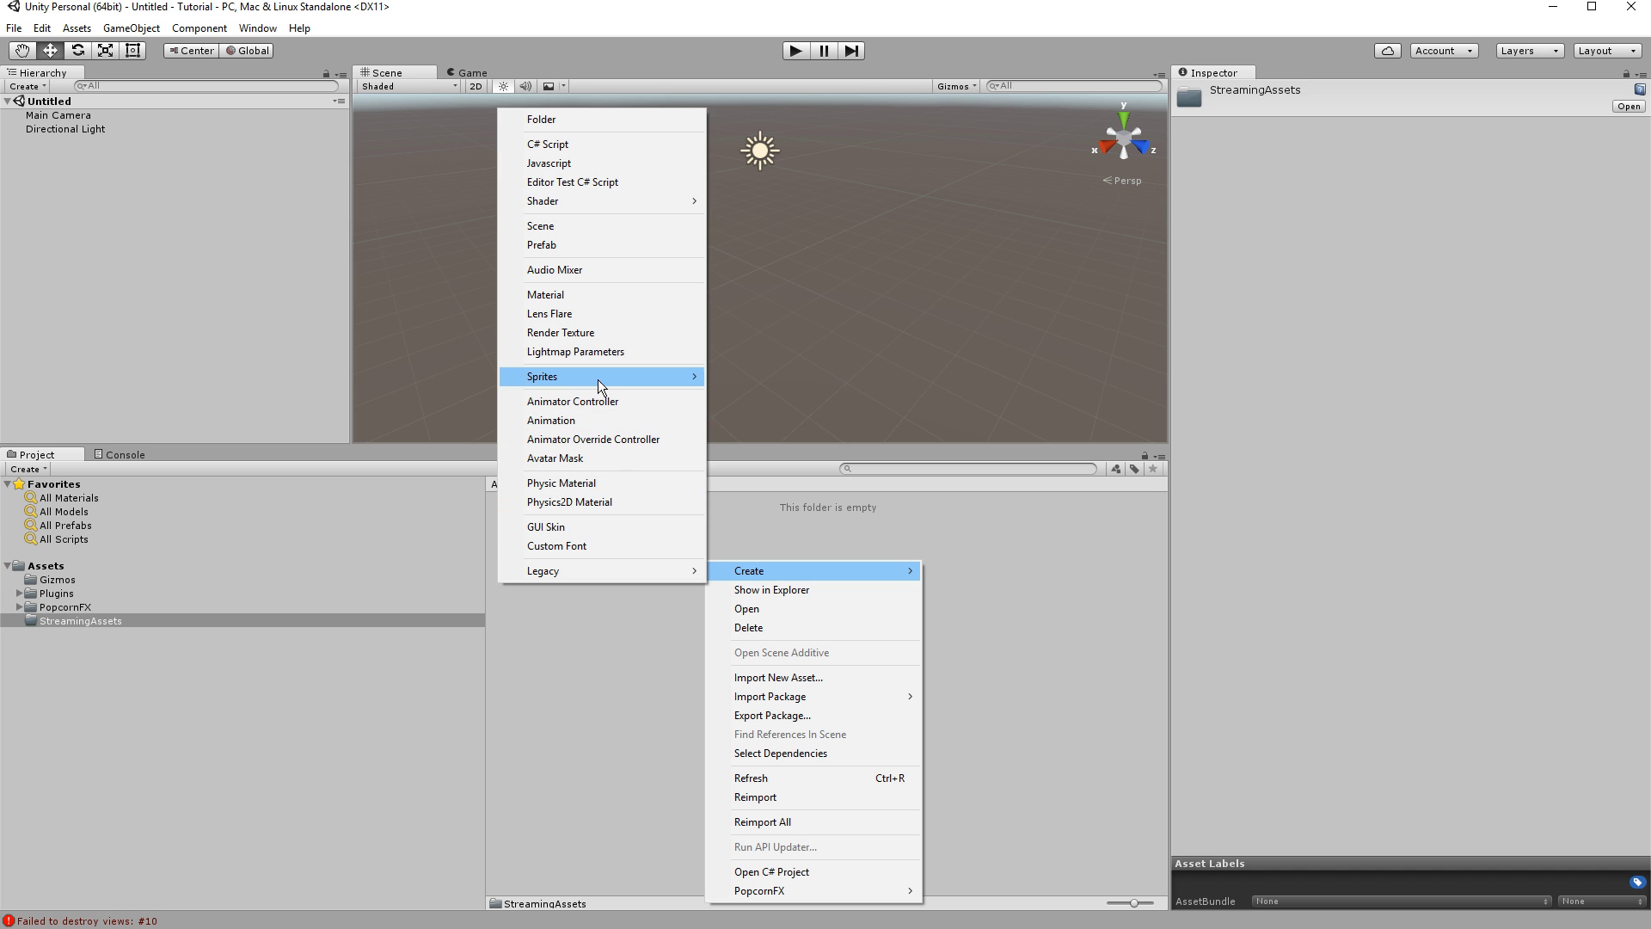
pyautogui.click(587, 119)
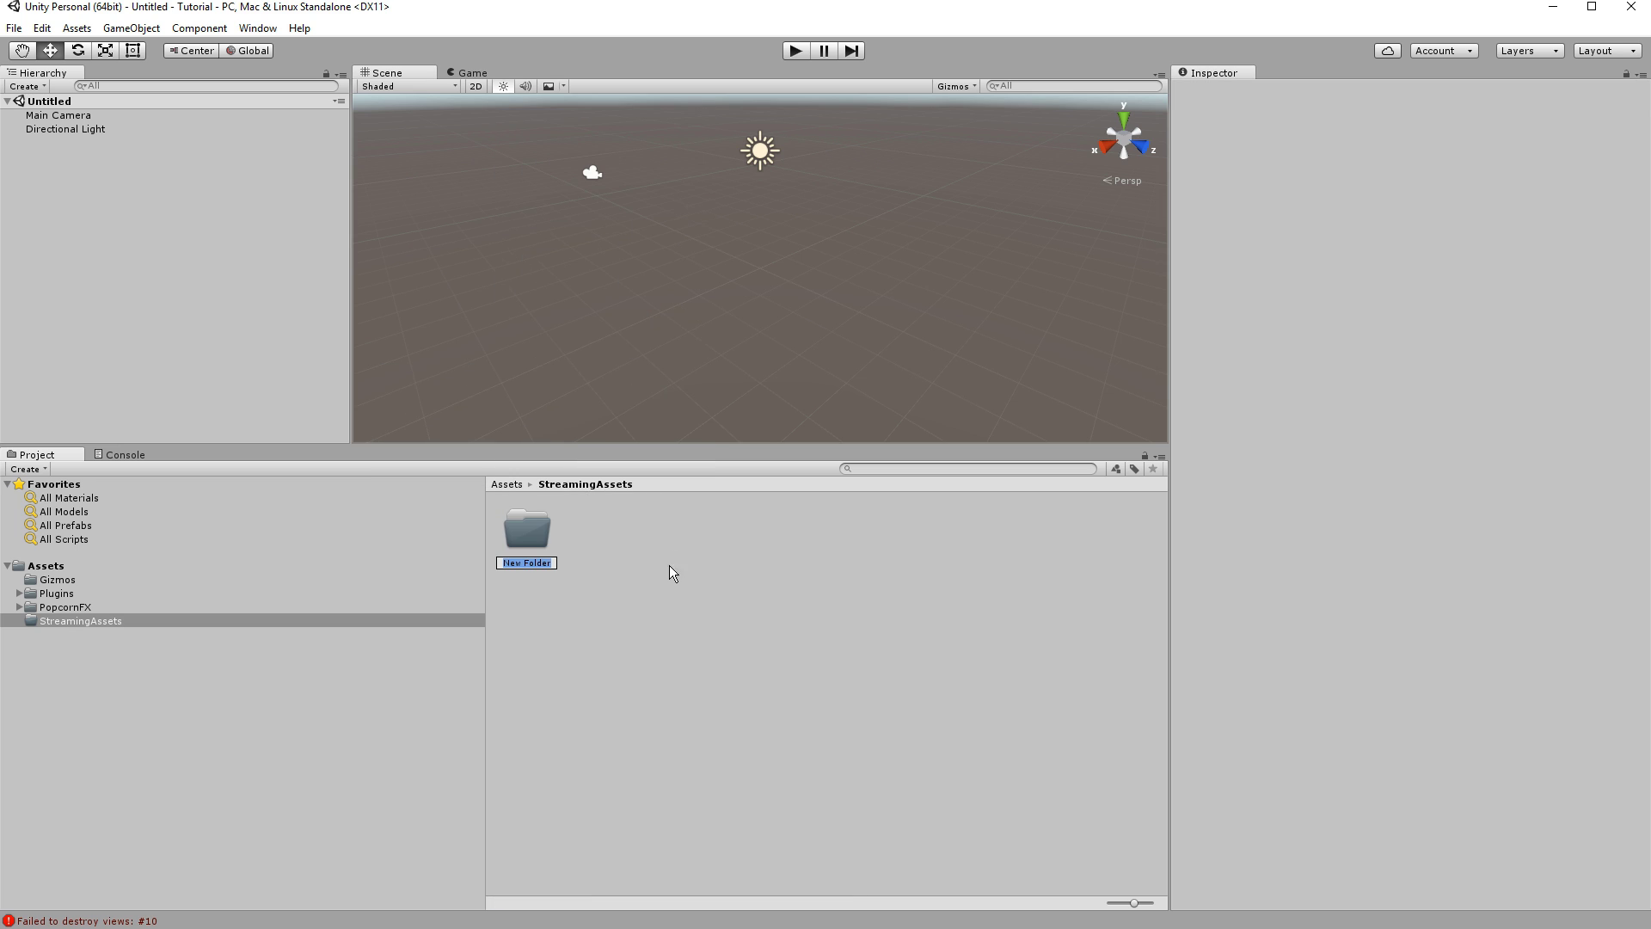
pyautogui.write('PackFx')
pyautogui.press('Return')
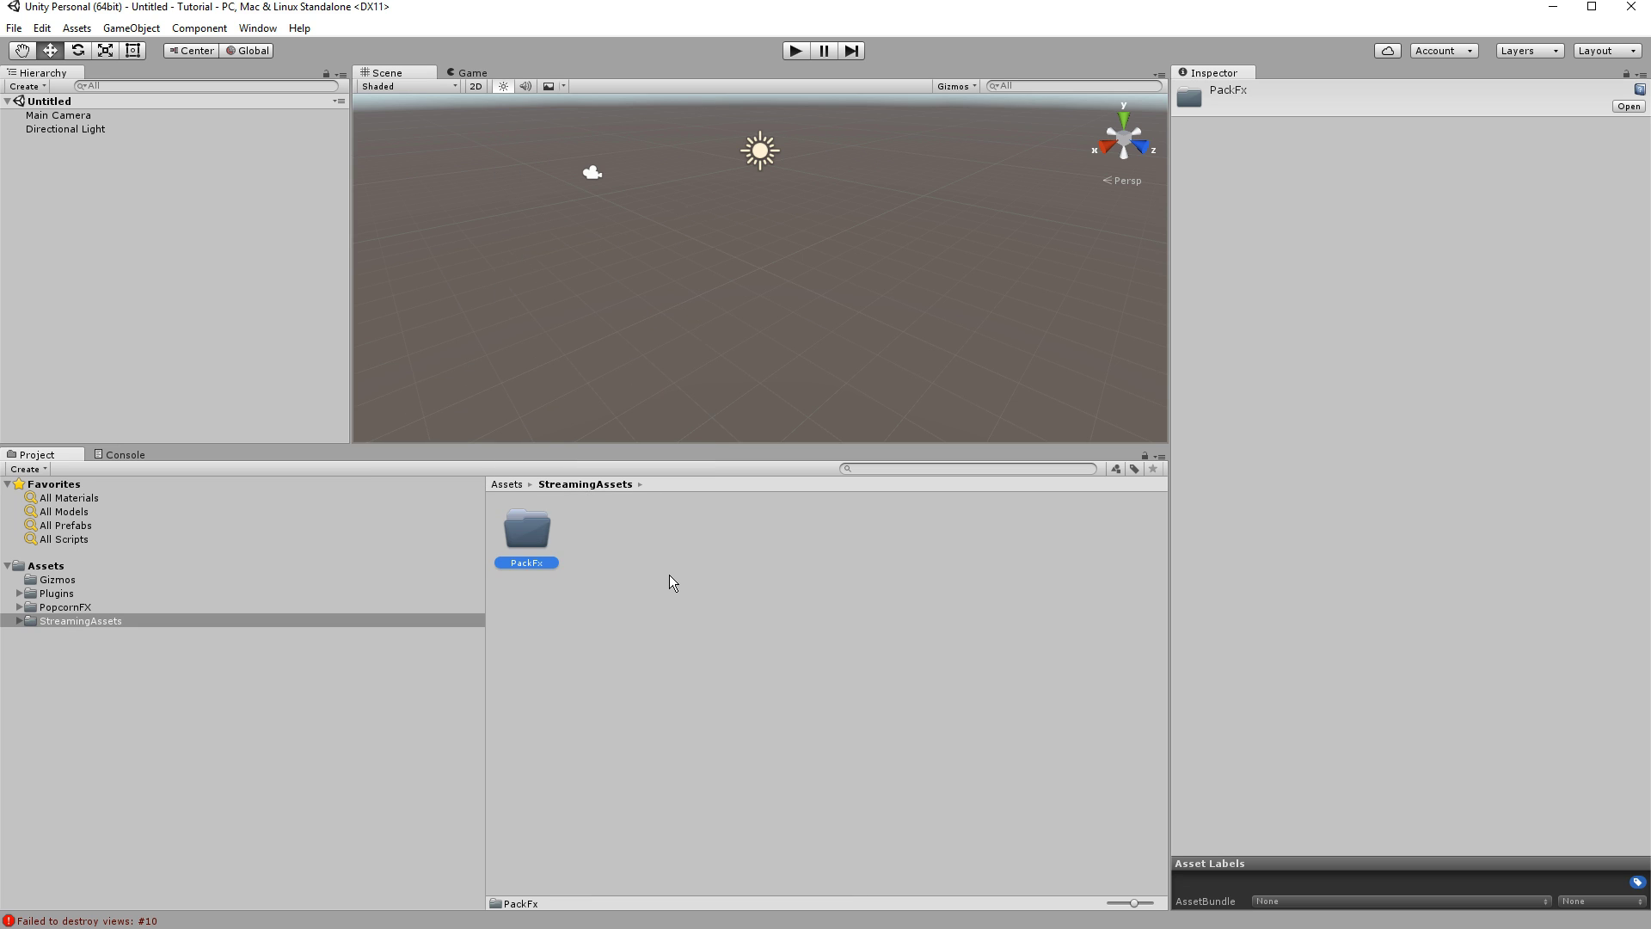
pyautogui.doubleClick(532, 532)
pyautogui.click(669, 613)
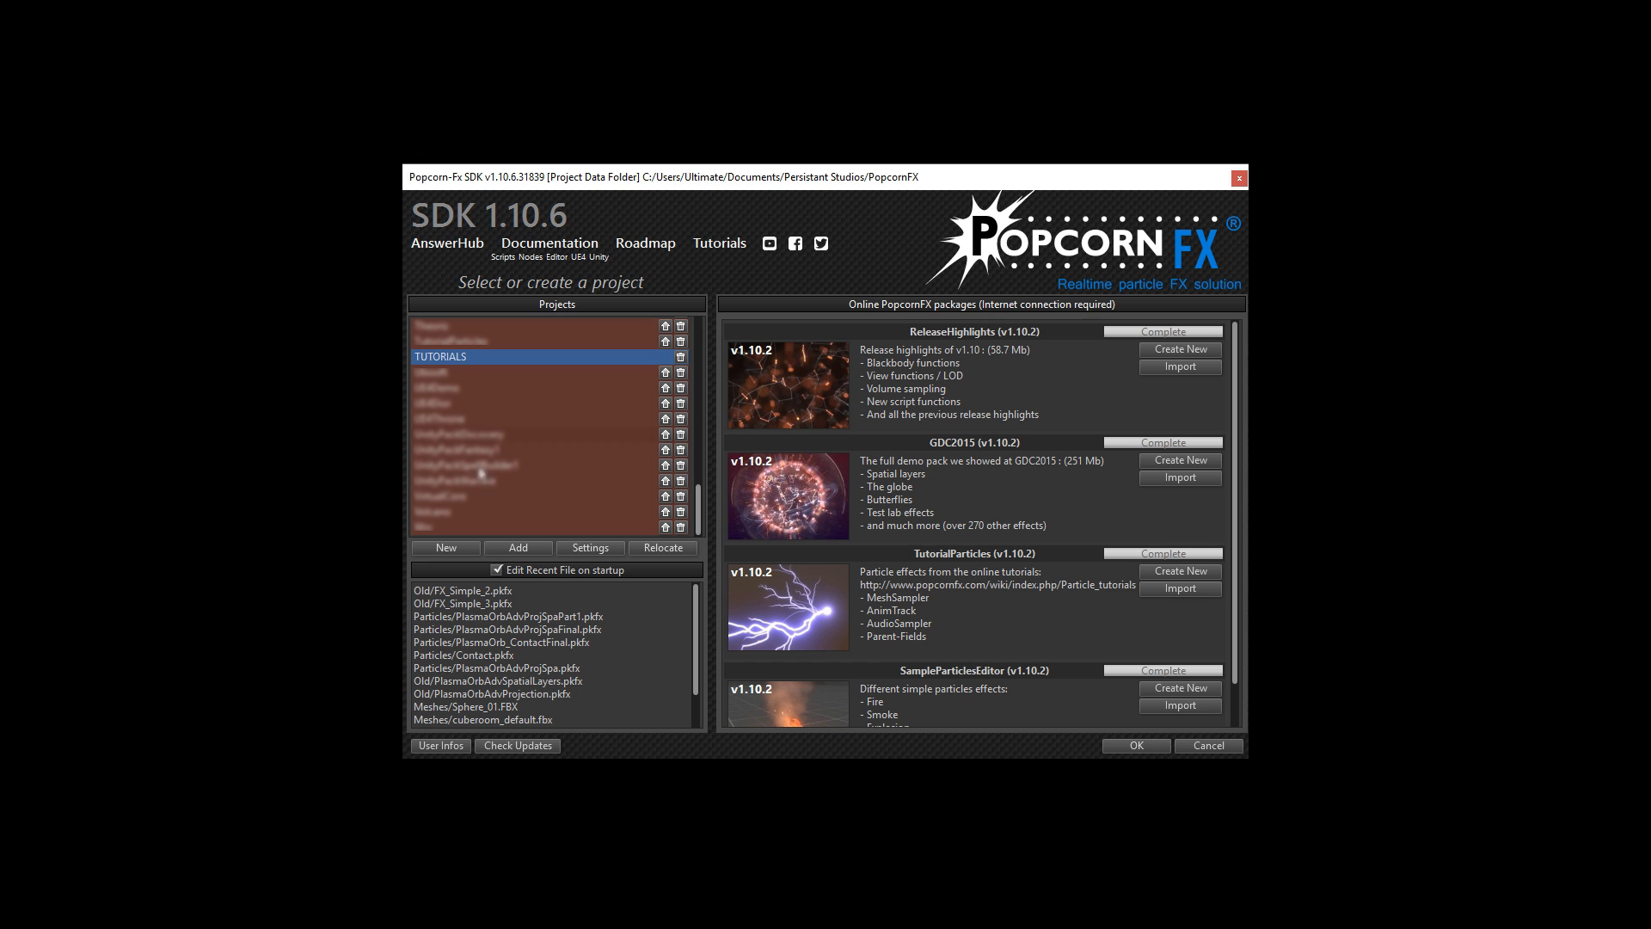
# Open the TUTORIALS project settings, keeping Axis_LeftHand_Y_Up as the scene axis system
pyautogui.click(586, 545)
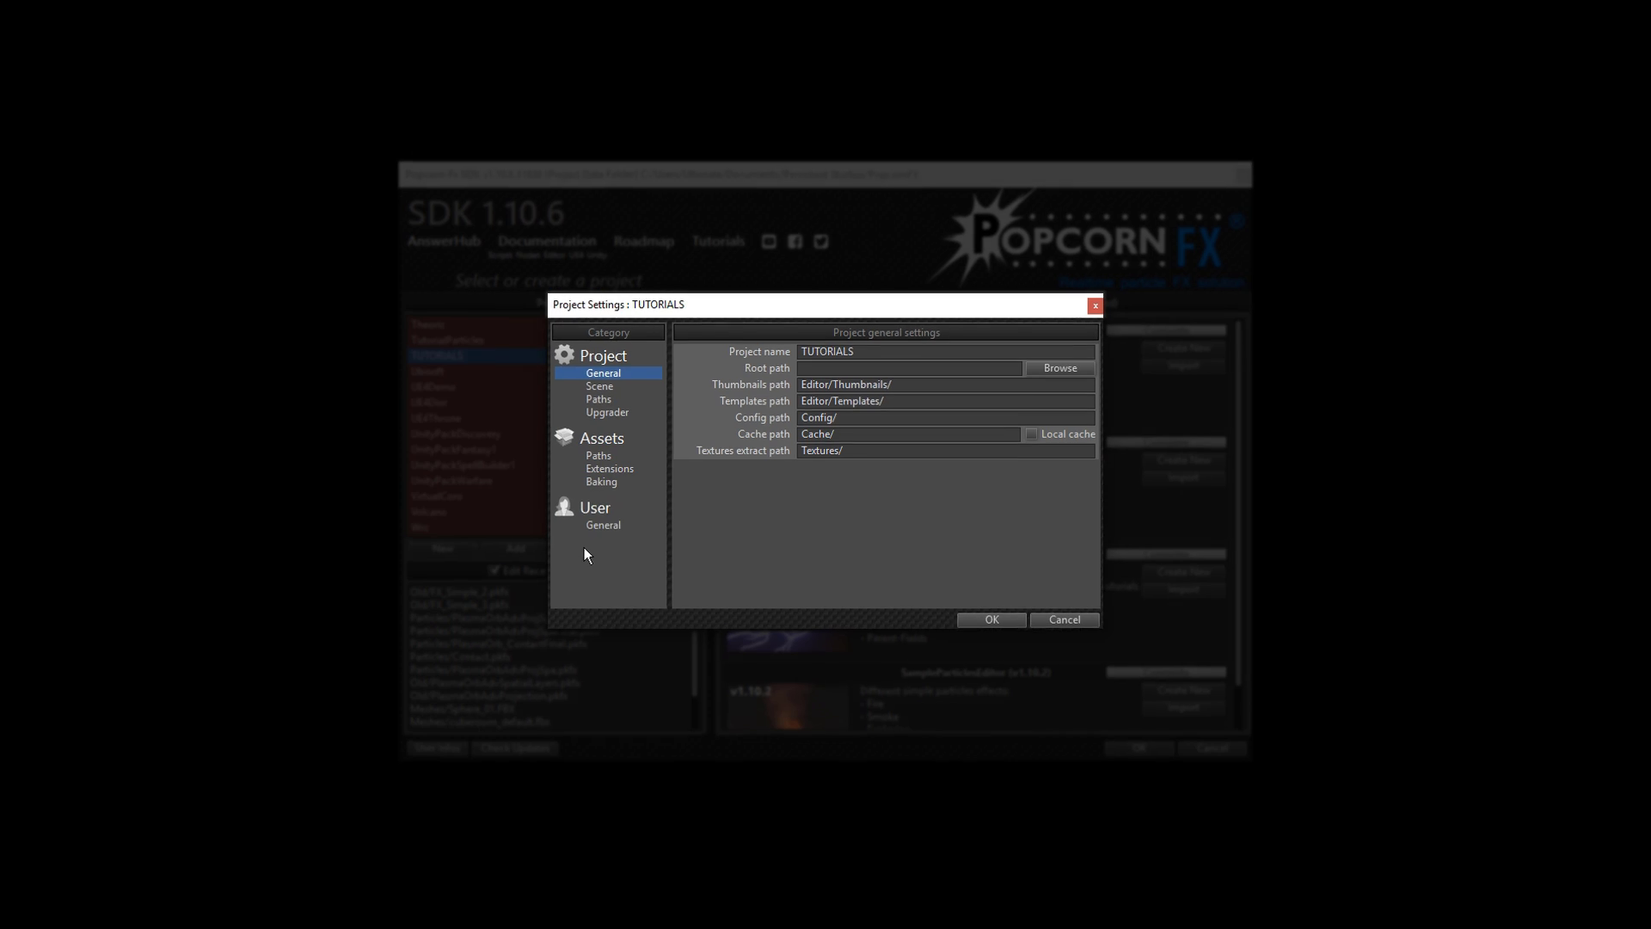
pyautogui.click(502, 347)
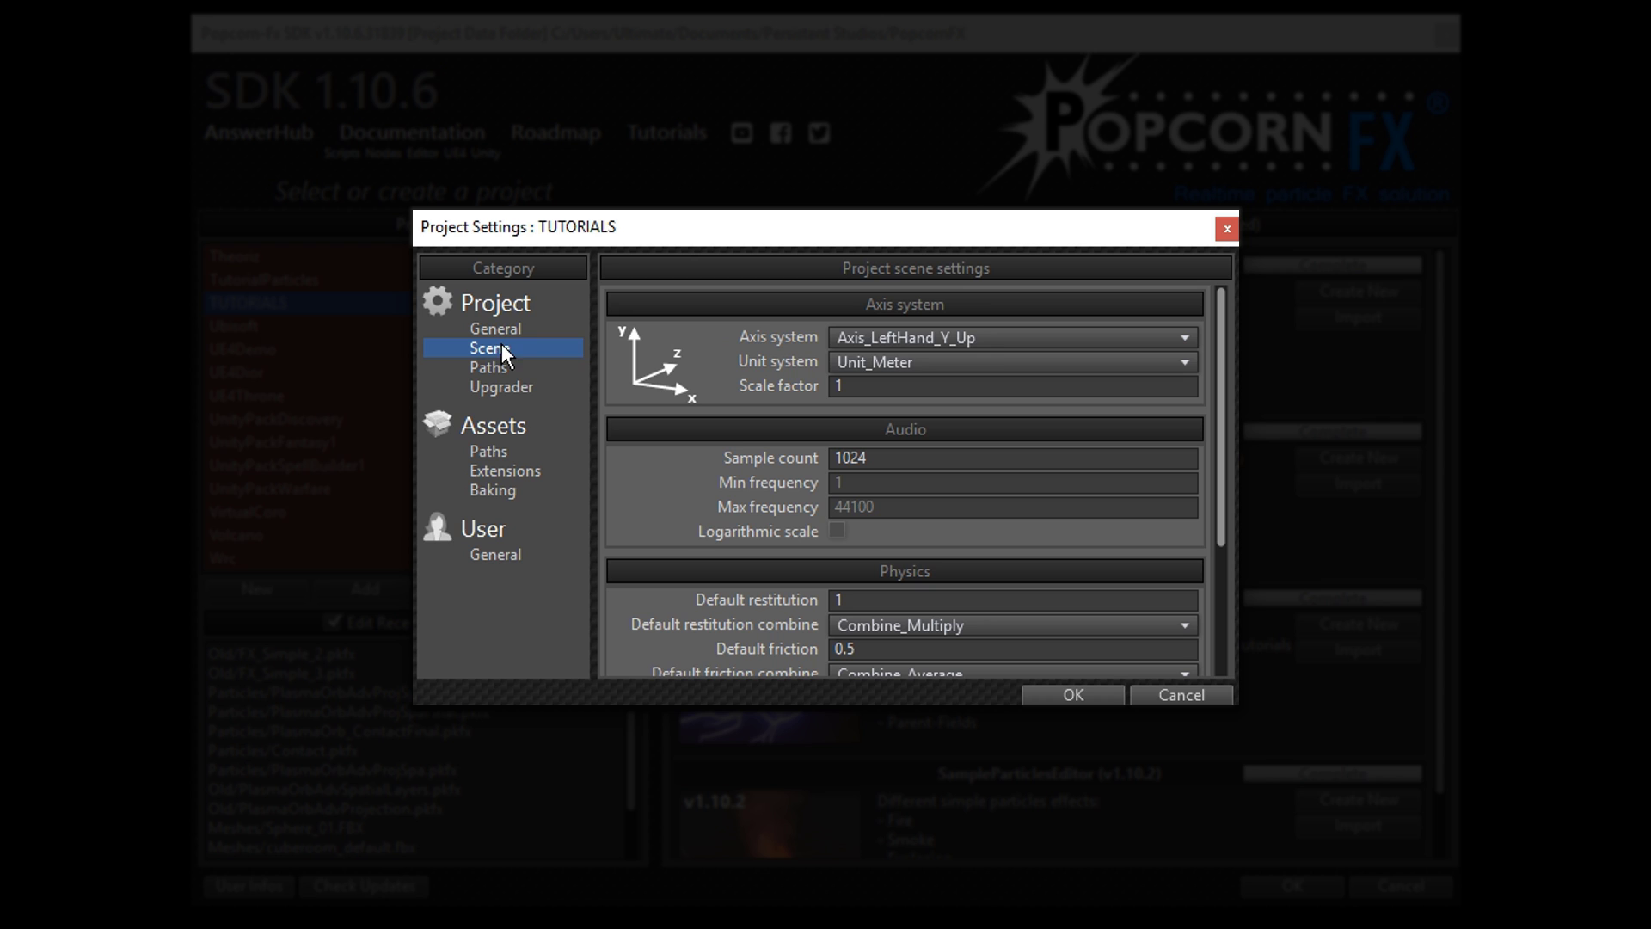
pyautogui.click(995, 336)
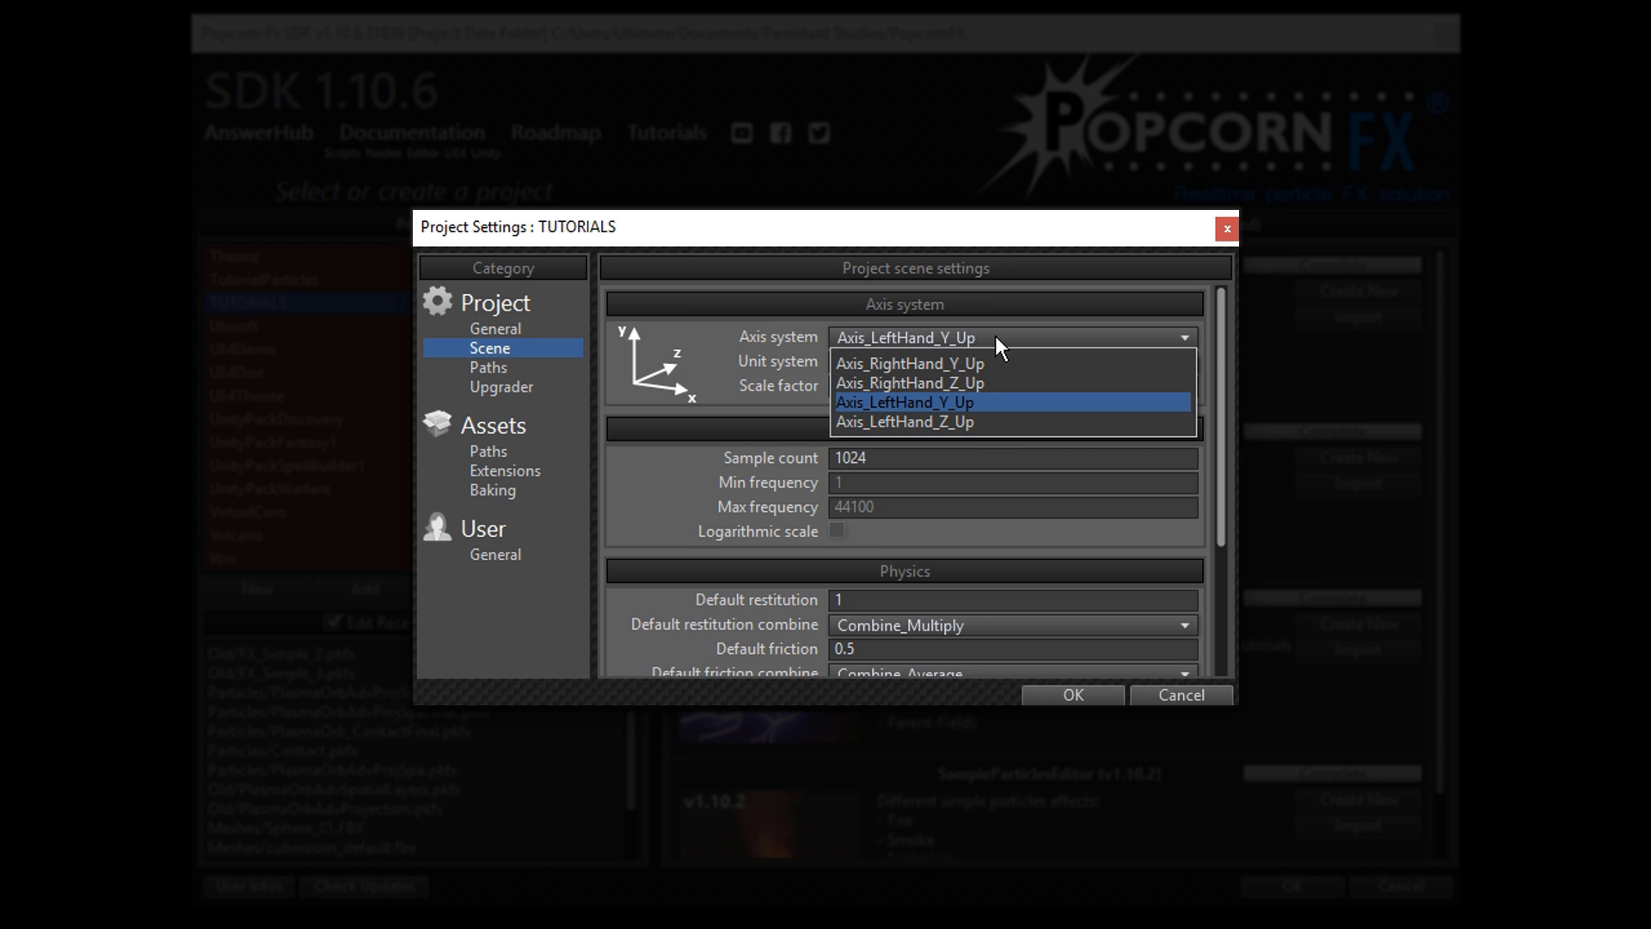
pyautogui.click(910, 407)
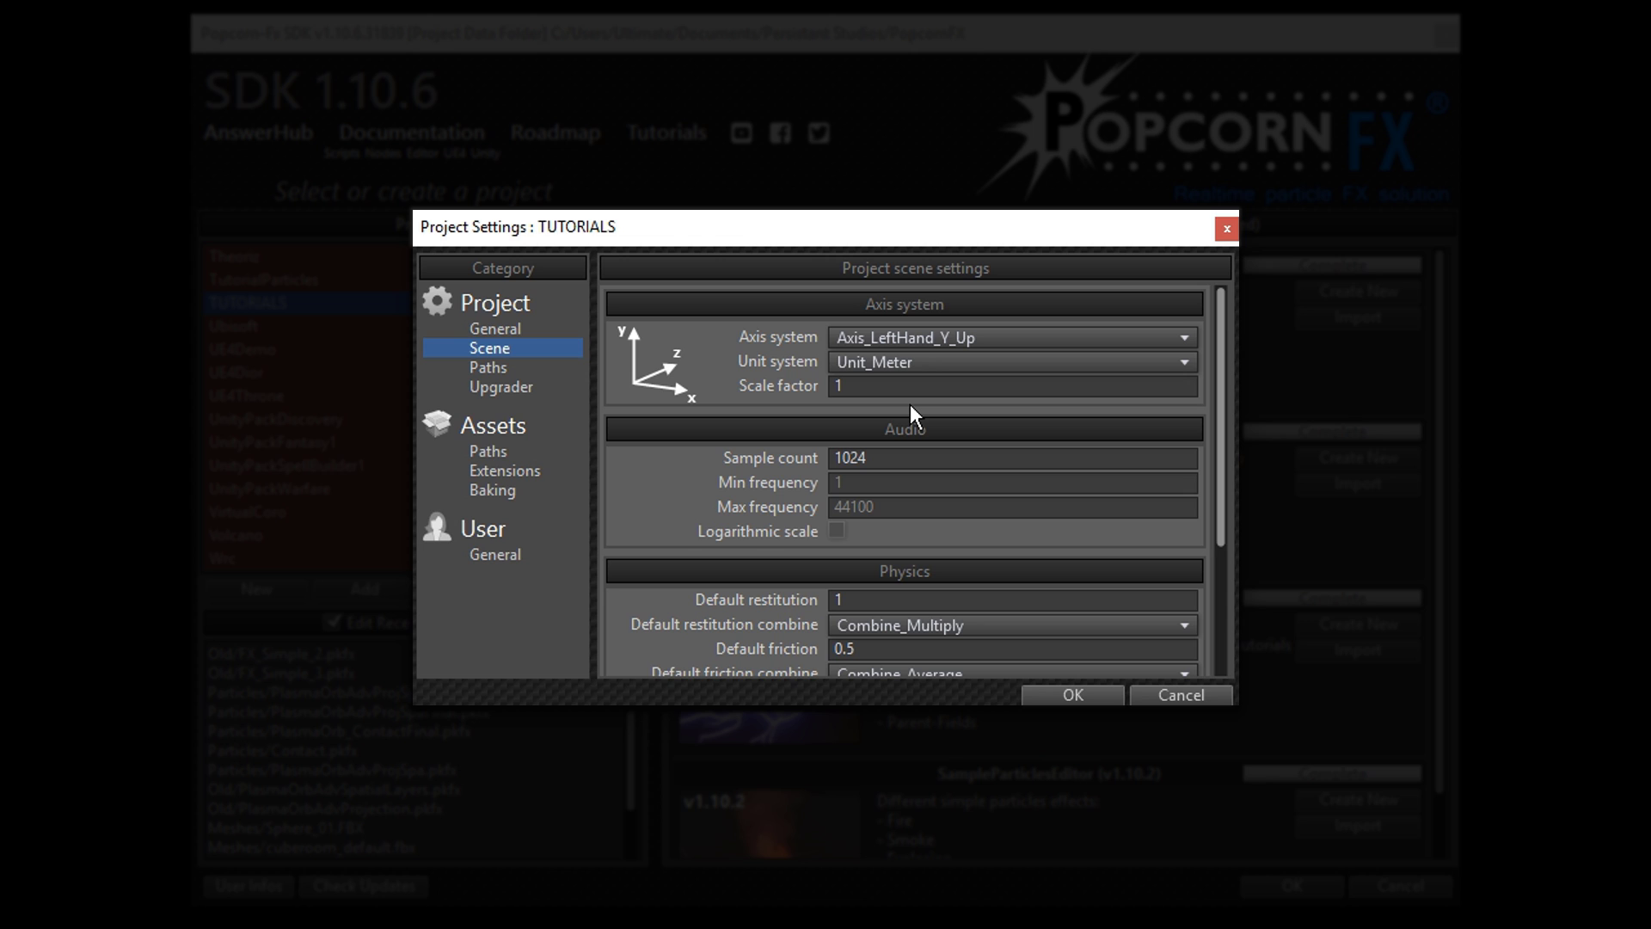
# Add a bake platform named 'Unity' in the TUTORIALS Baking settings
pyautogui.click(539, 488)
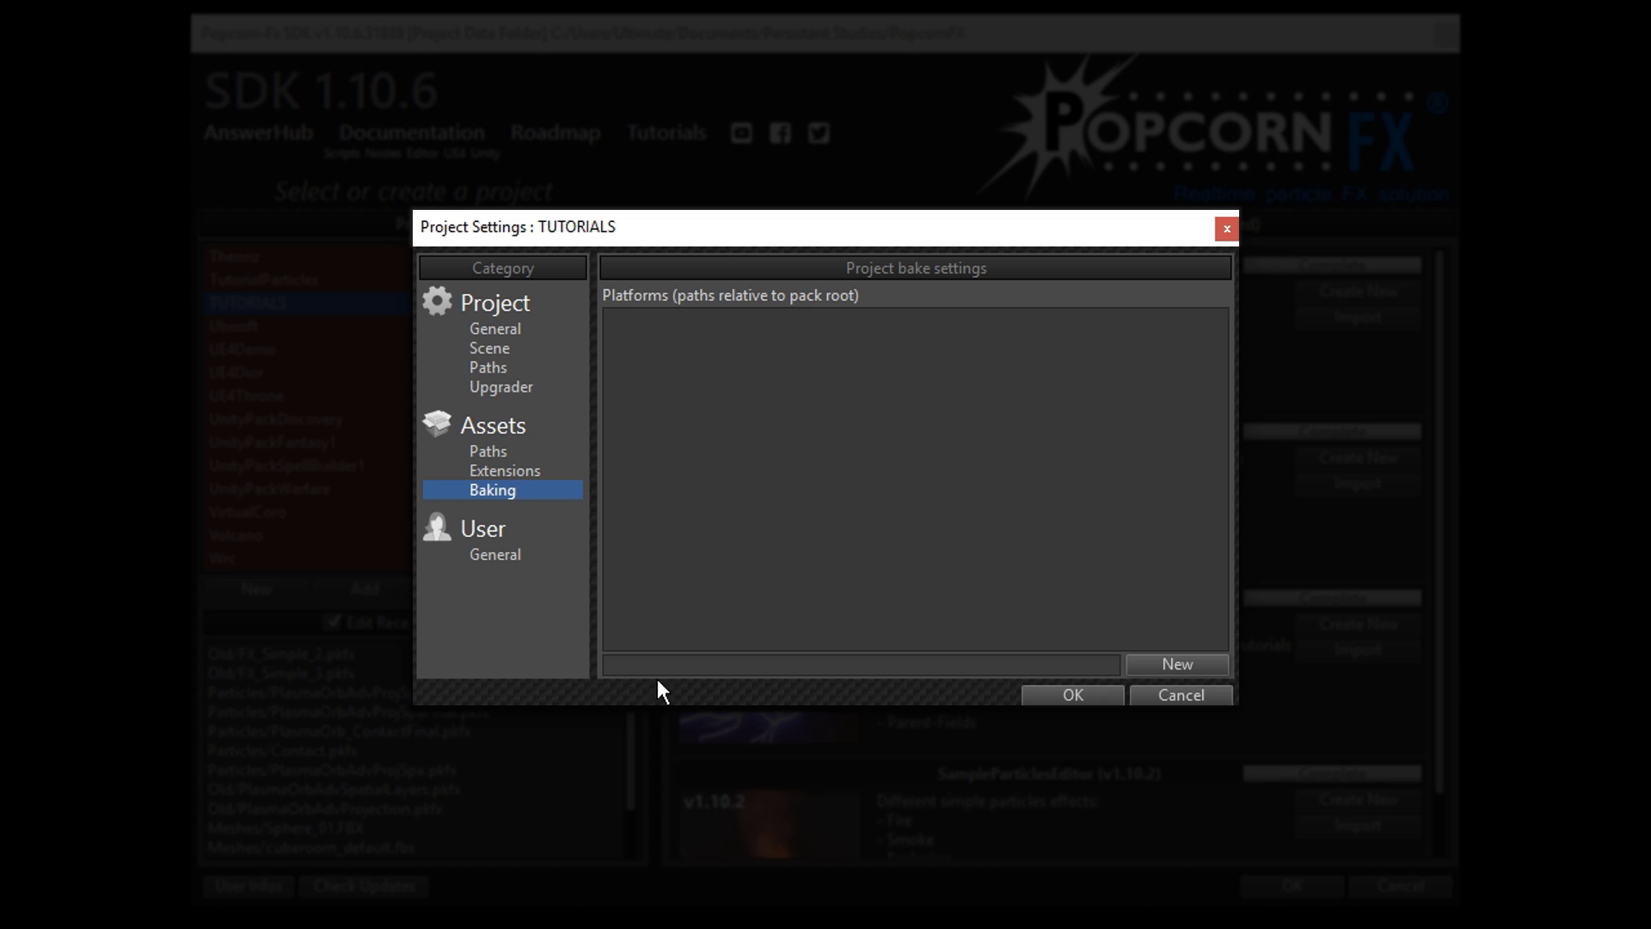
pyautogui.write('Un')
pyautogui.write('ity')
pyautogui.press('Return')
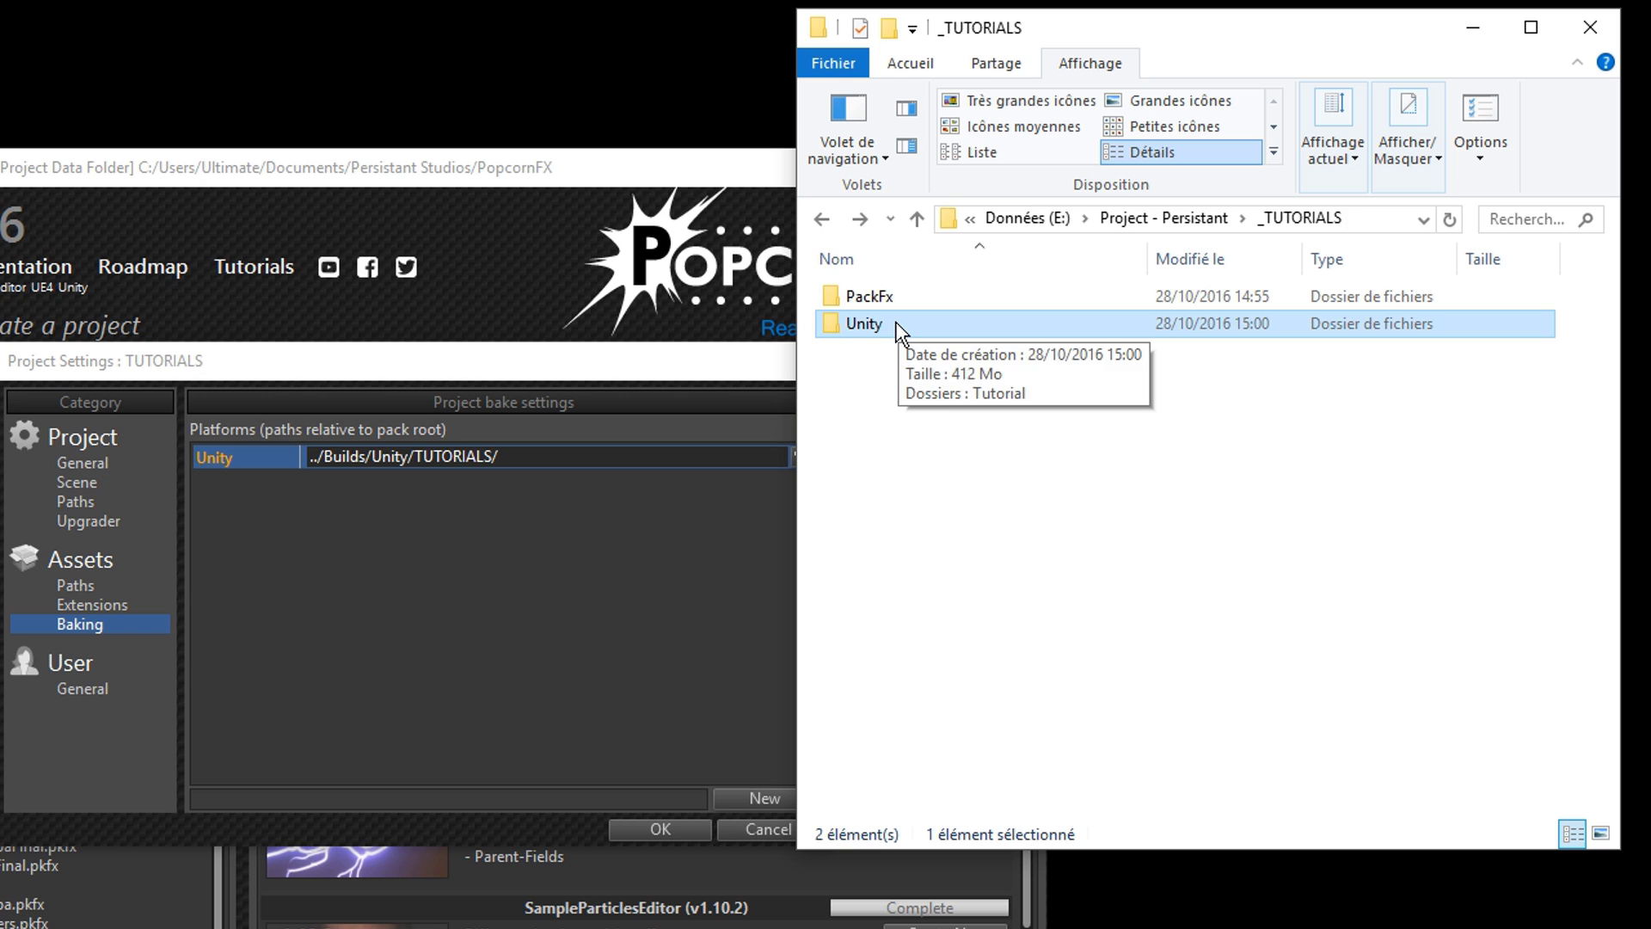
# Browse to Unity\Tutorial\Assets\StreamingAssets\PackFx in File Explorer
pyautogui.doubleClick(899, 325)
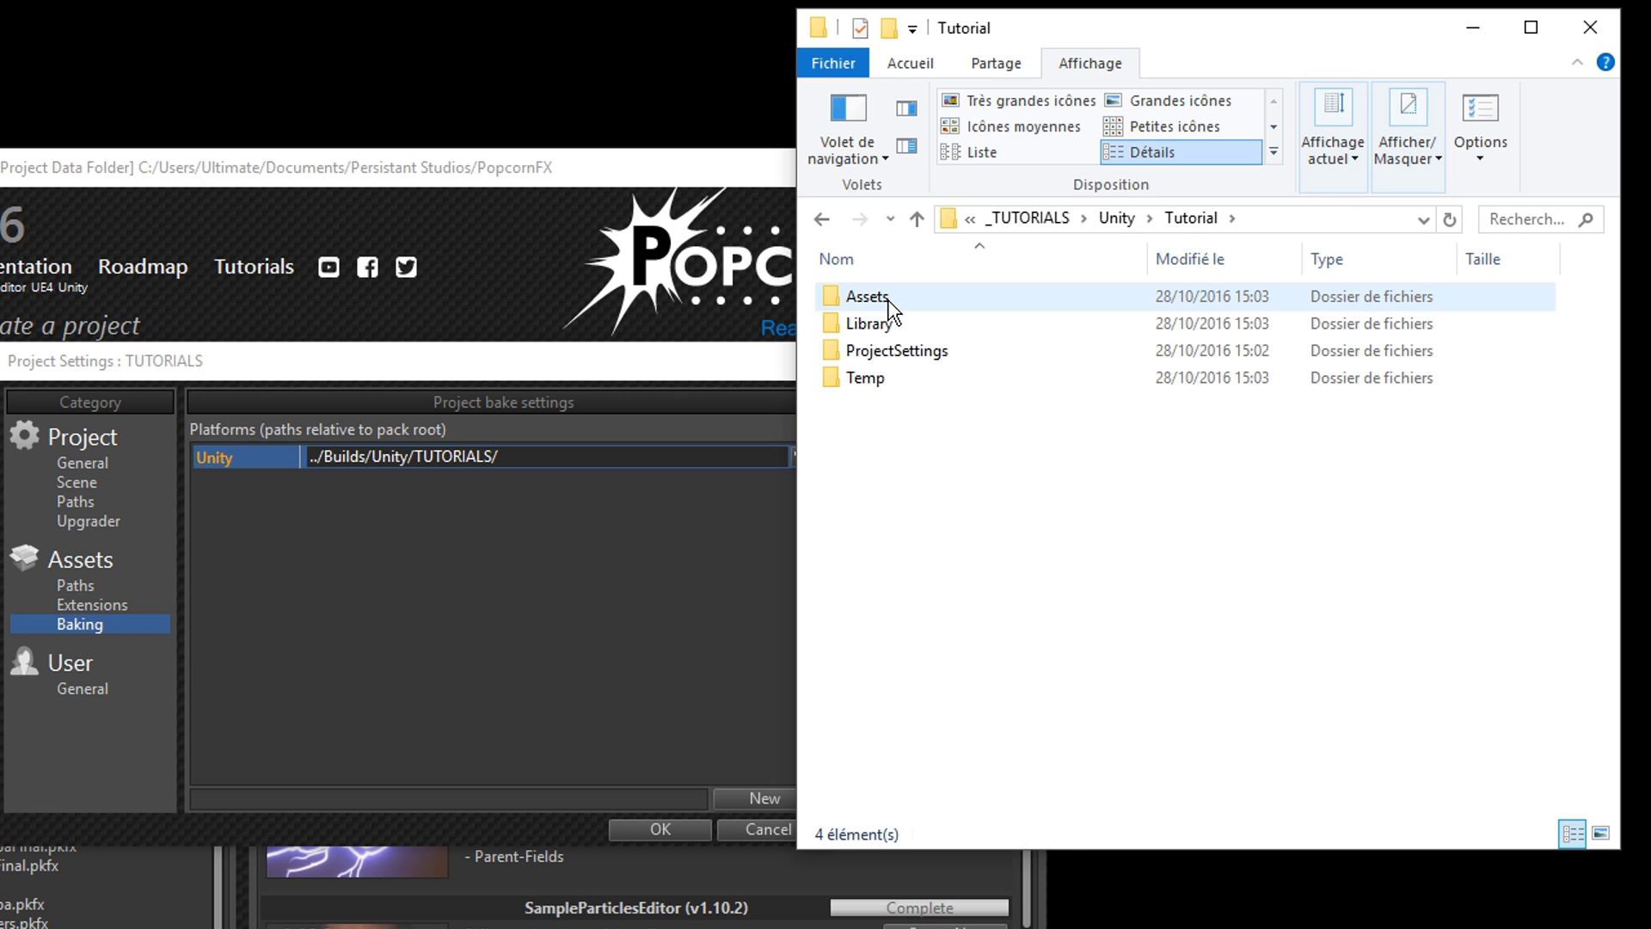
pyautogui.doubleClick(889, 302)
pyautogui.doubleClick(911, 378)
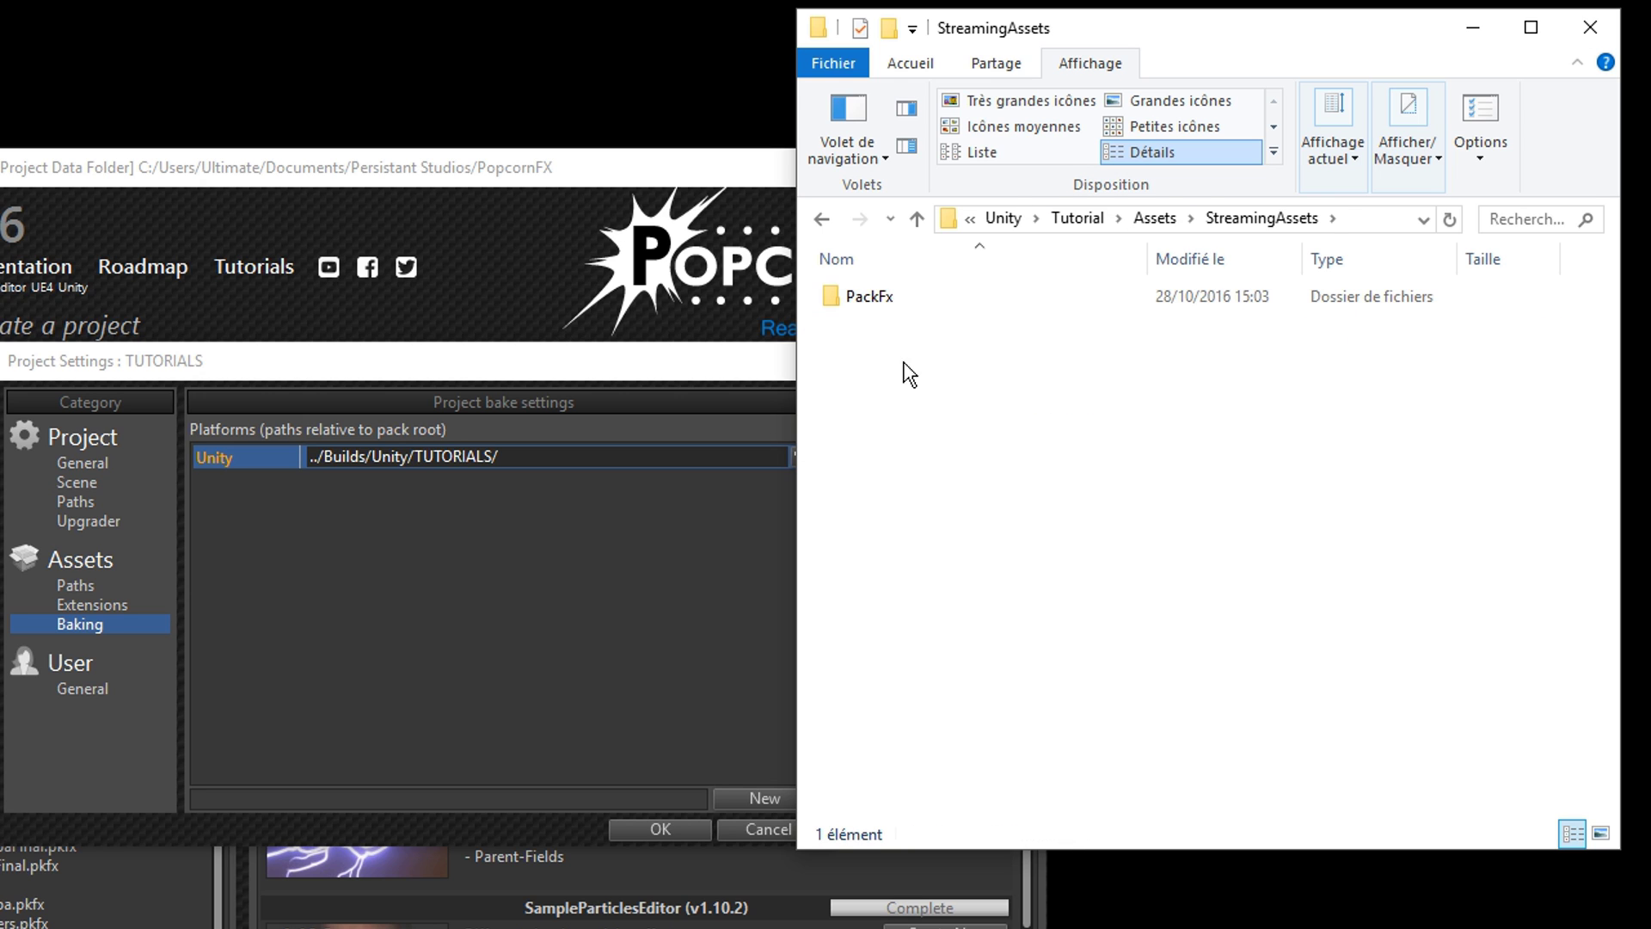
pyautogui.doubleClick(851, 297)
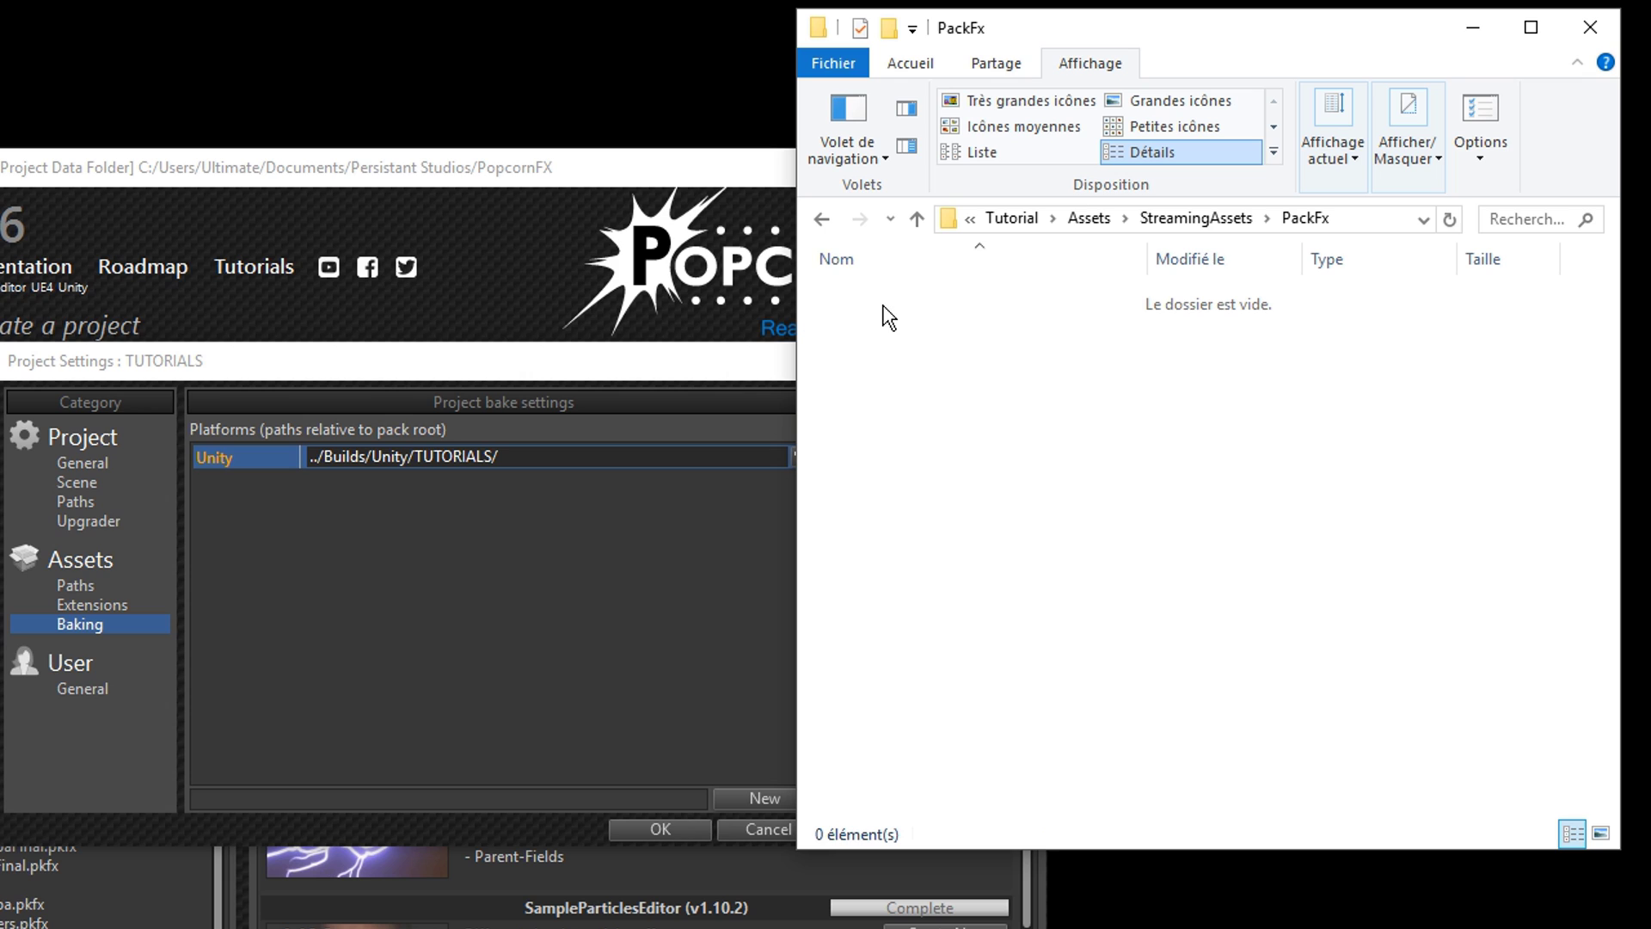
# Select the address-bar path from \Unity through \PackFx
pyautogui.click(1335, 236)
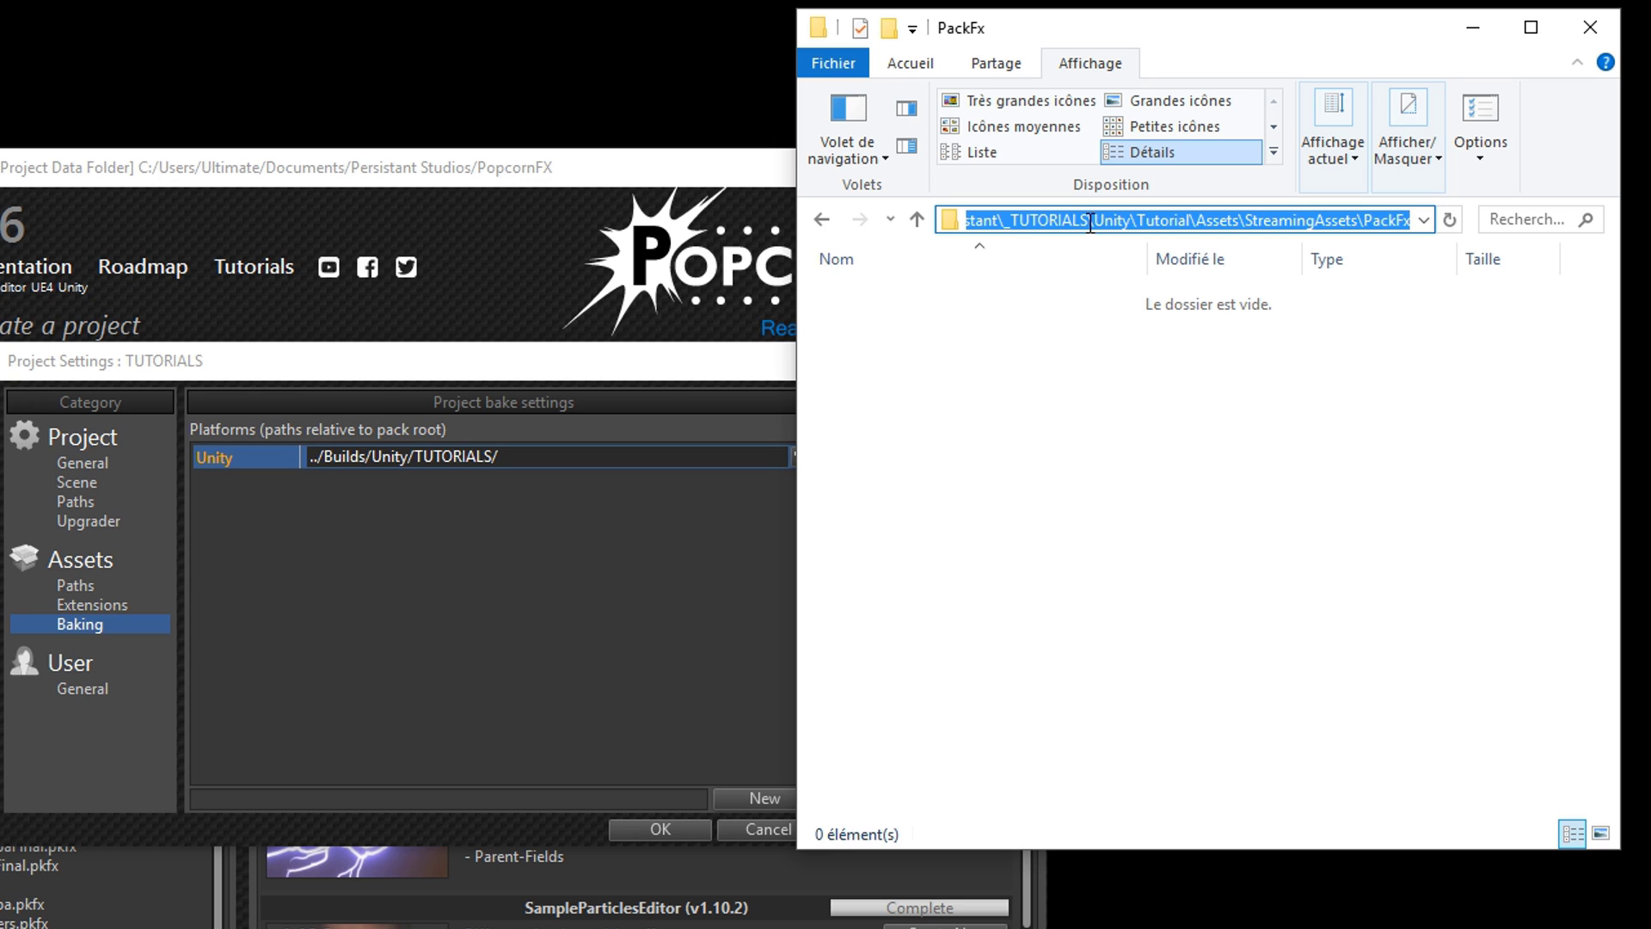
pyautogui.click(1089, 221)
pyautogui.moveTo(1090, 221); pyautogui.dragTo(1487, 197)
pyautogui.hotkey('ctrl', 'c')
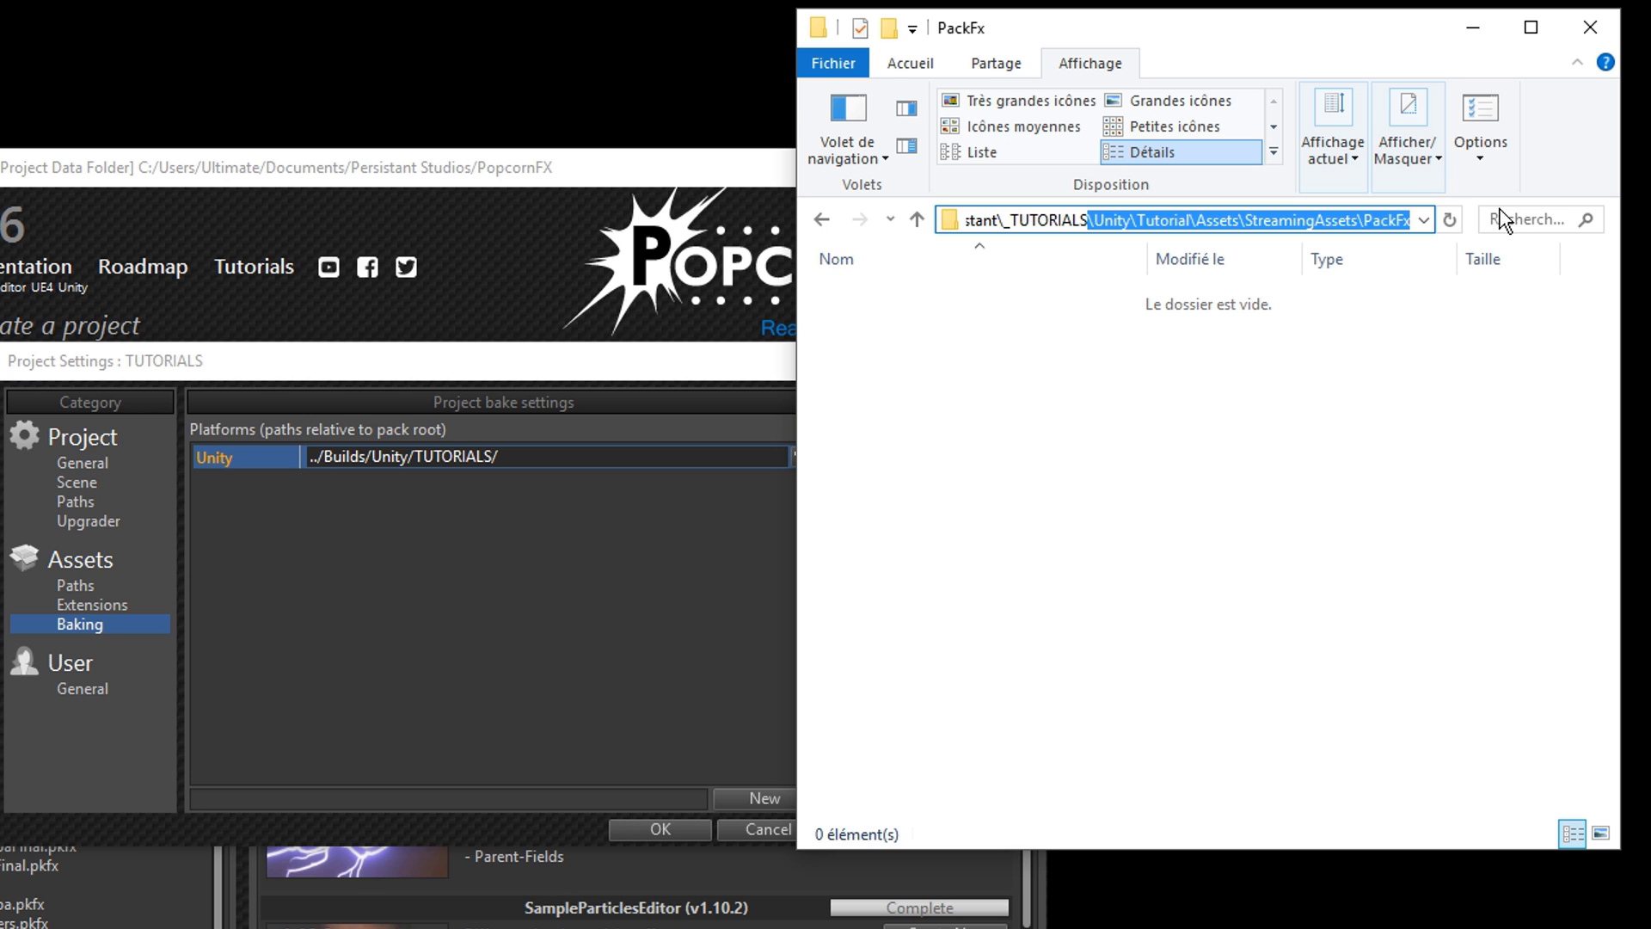
# Set the Unity bake output path to ..\Unity\Tutorial\Assets\StreamingAssets\PackFx\ and apply with OK
pyautogui.doubleClick(512, 458)
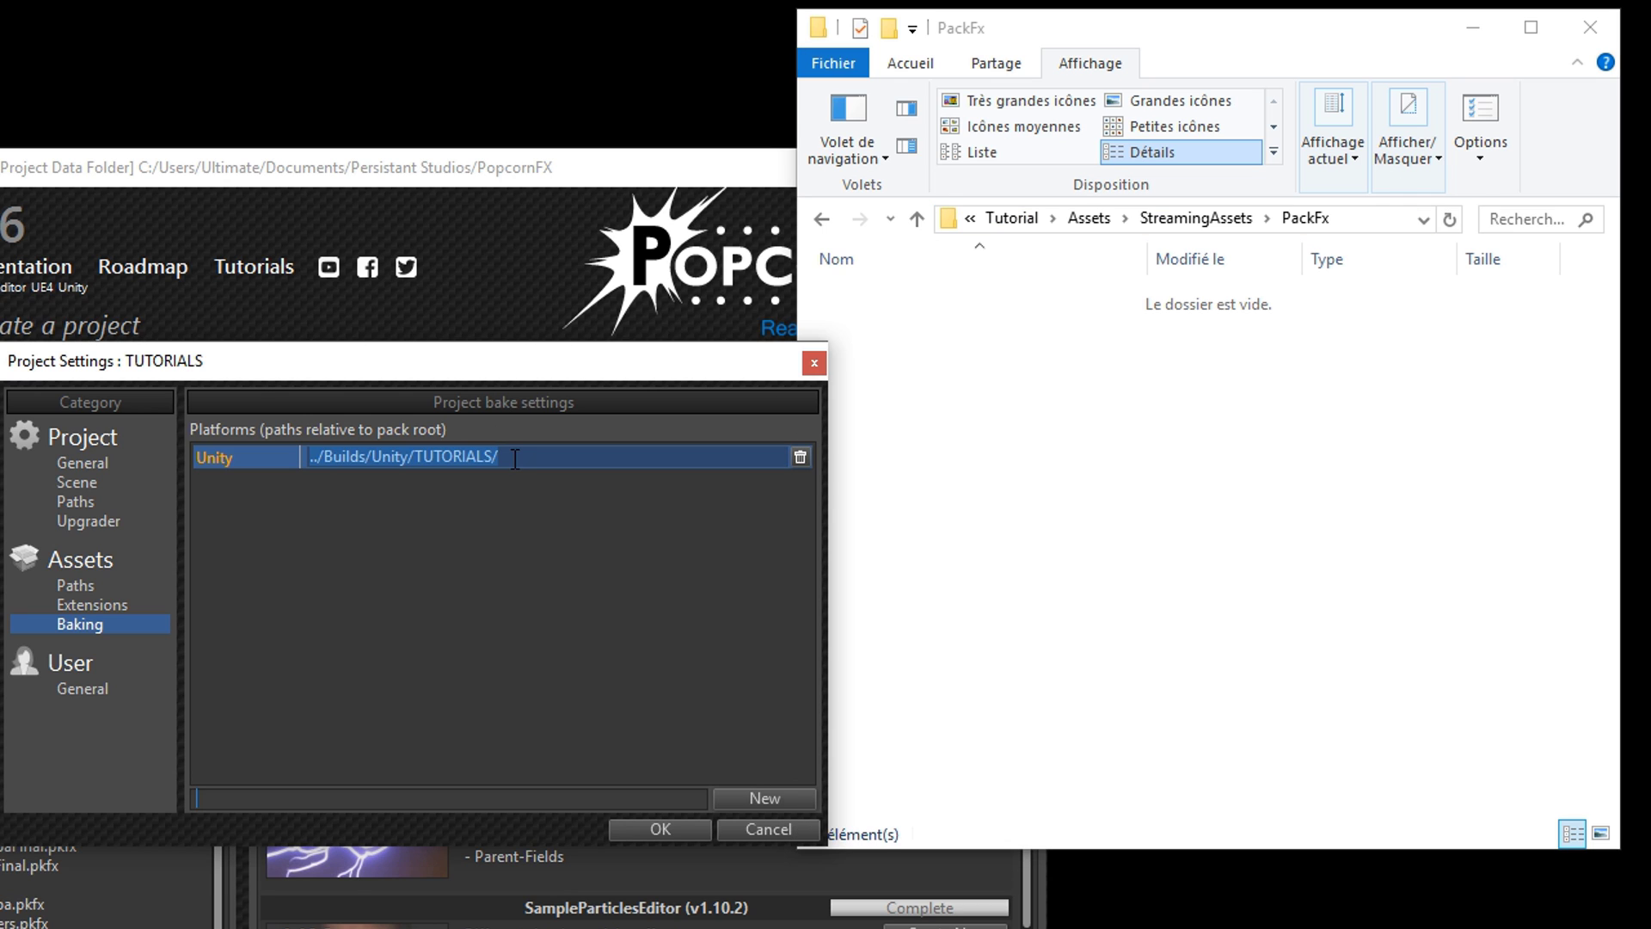
pyautogui.moveTo(511, 459); pyautogui.dragTo(318, 455)
pyautogui.hotkey('ctrl', 'v')
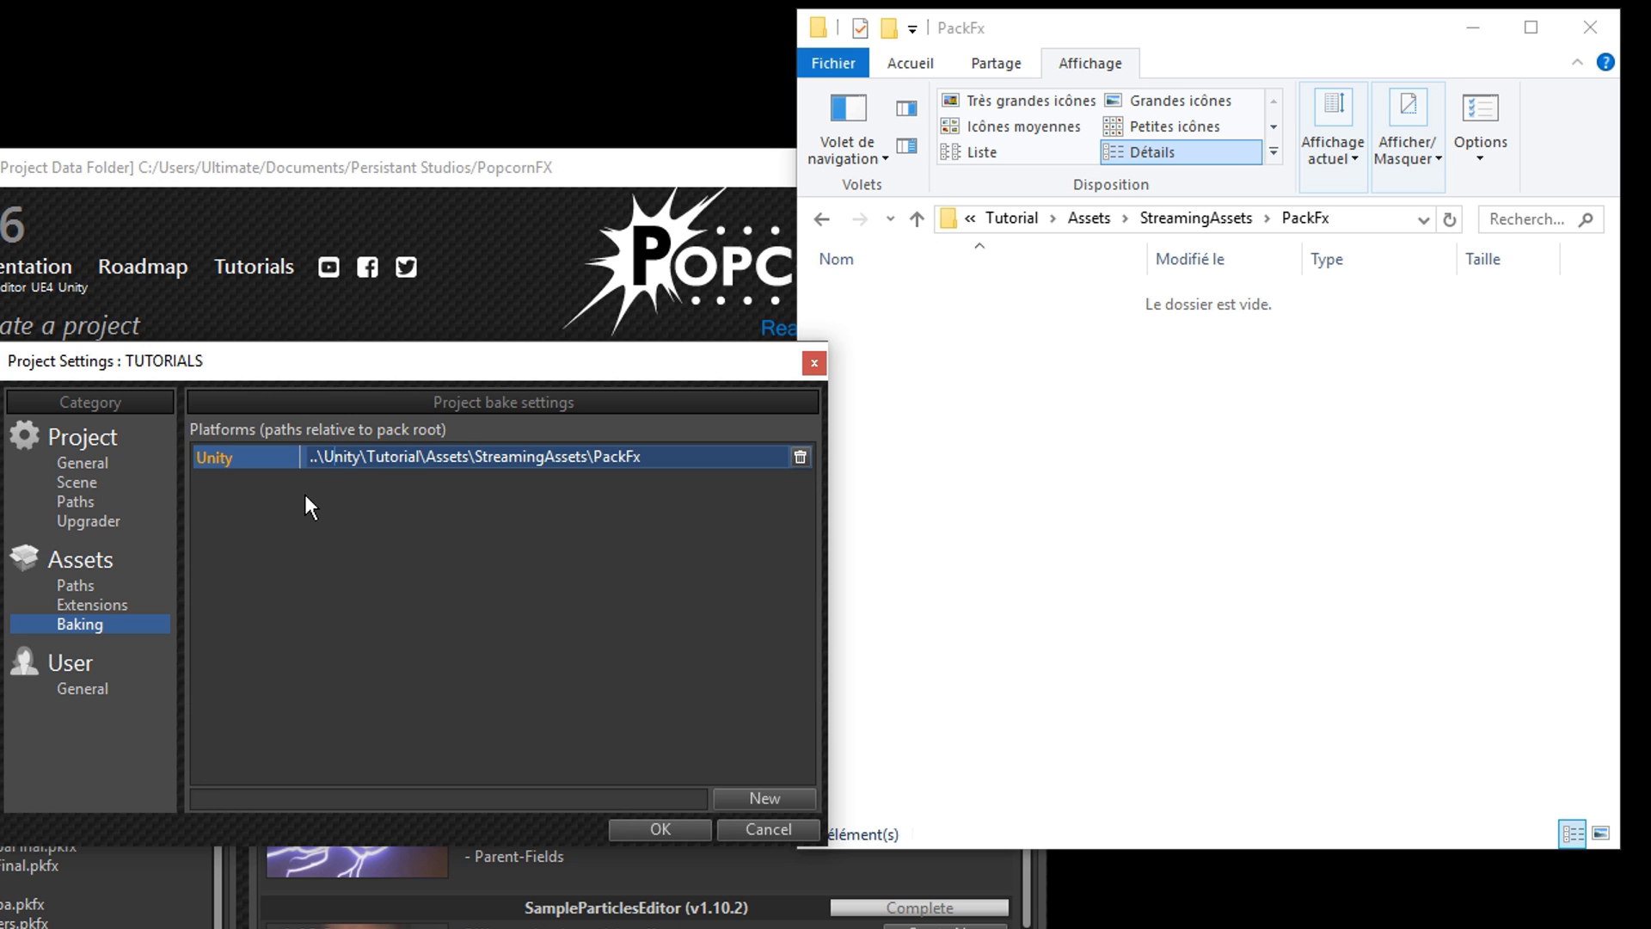
pyautogui.press('Return')
pyautogui.click(660, 828)
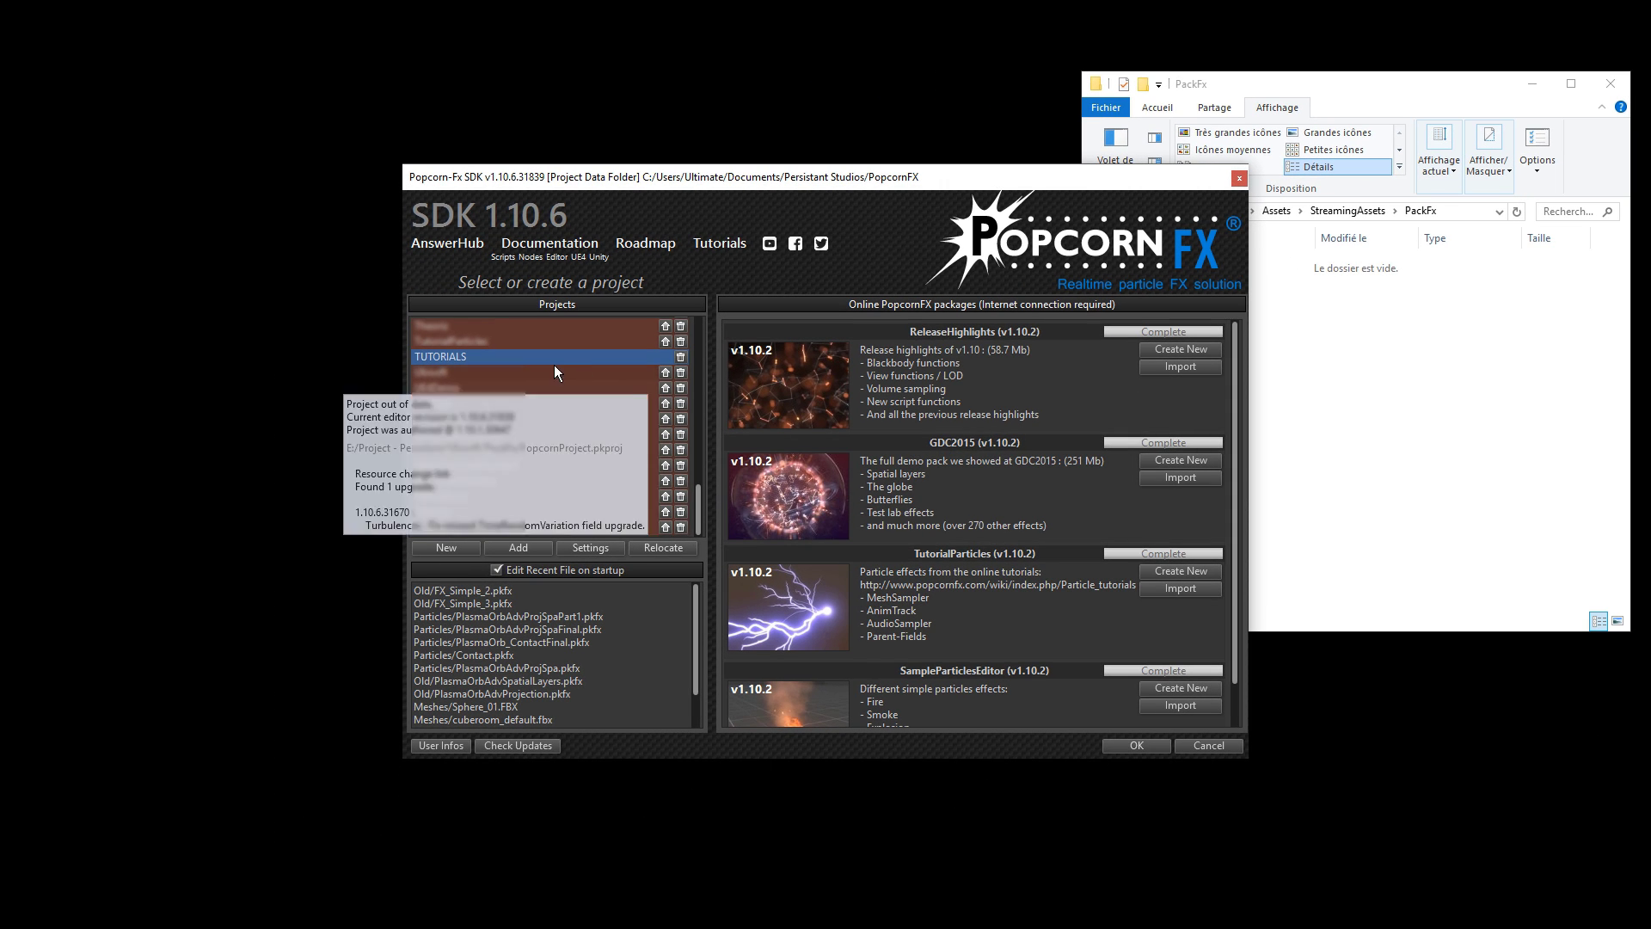
# Open TUTORIALS, bake SmokeOpti for all platforms, then close the ContentBrowser
pyautogui.doubleClick(547, 357)
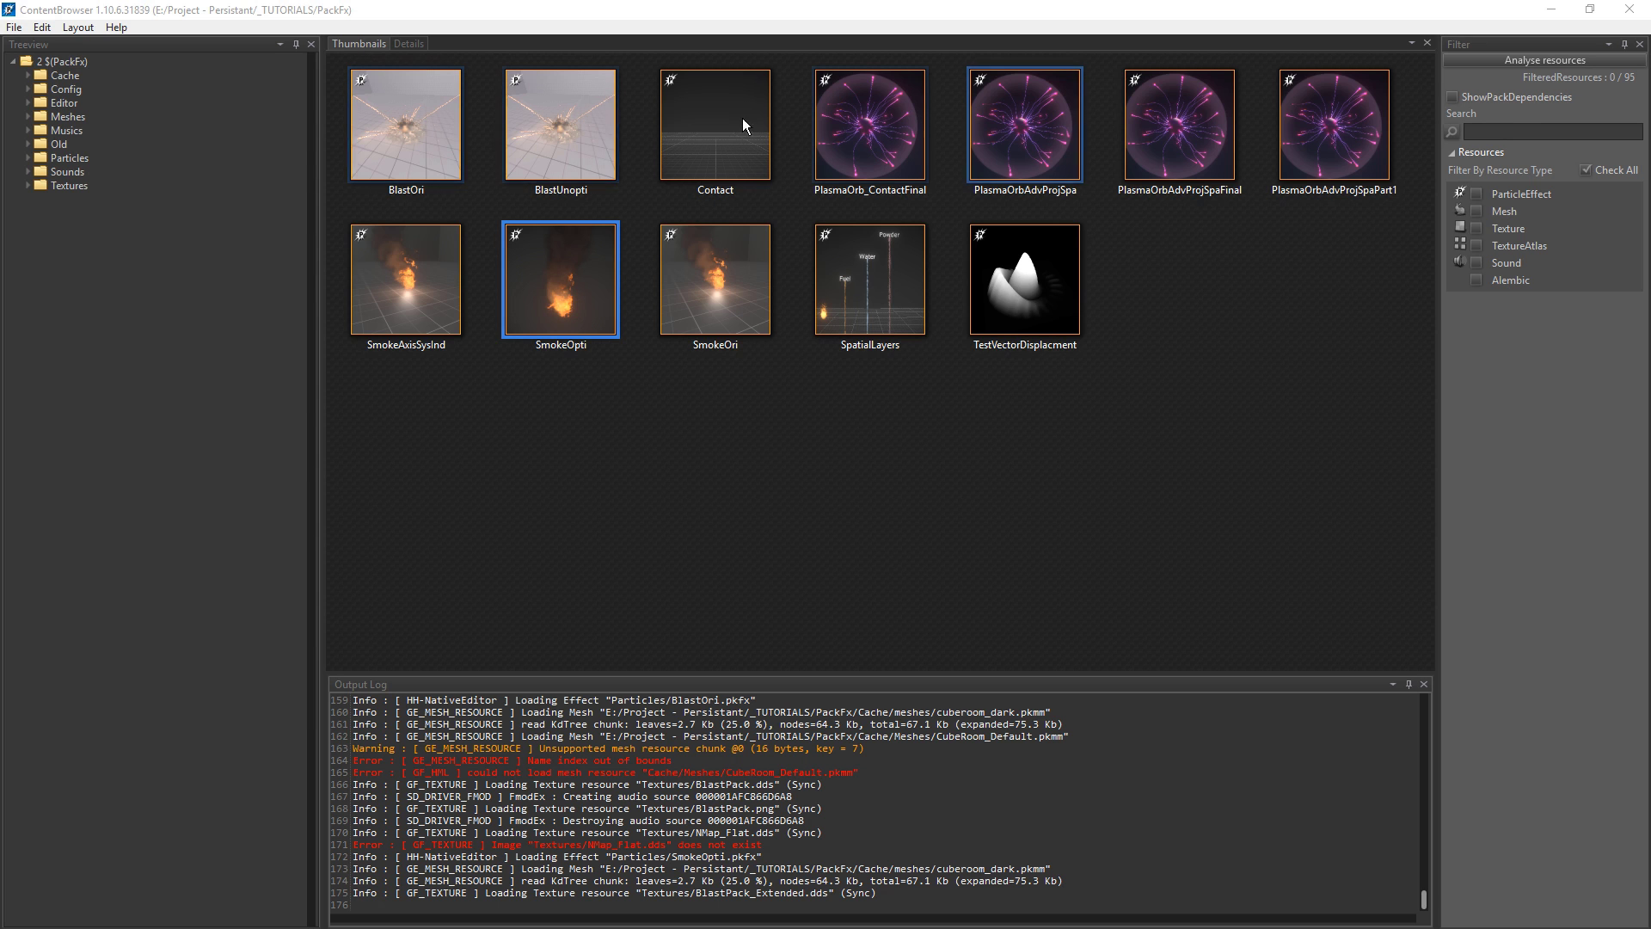
pyautogui.rightClick(561, 318)
pyautogui.click(419, 501)
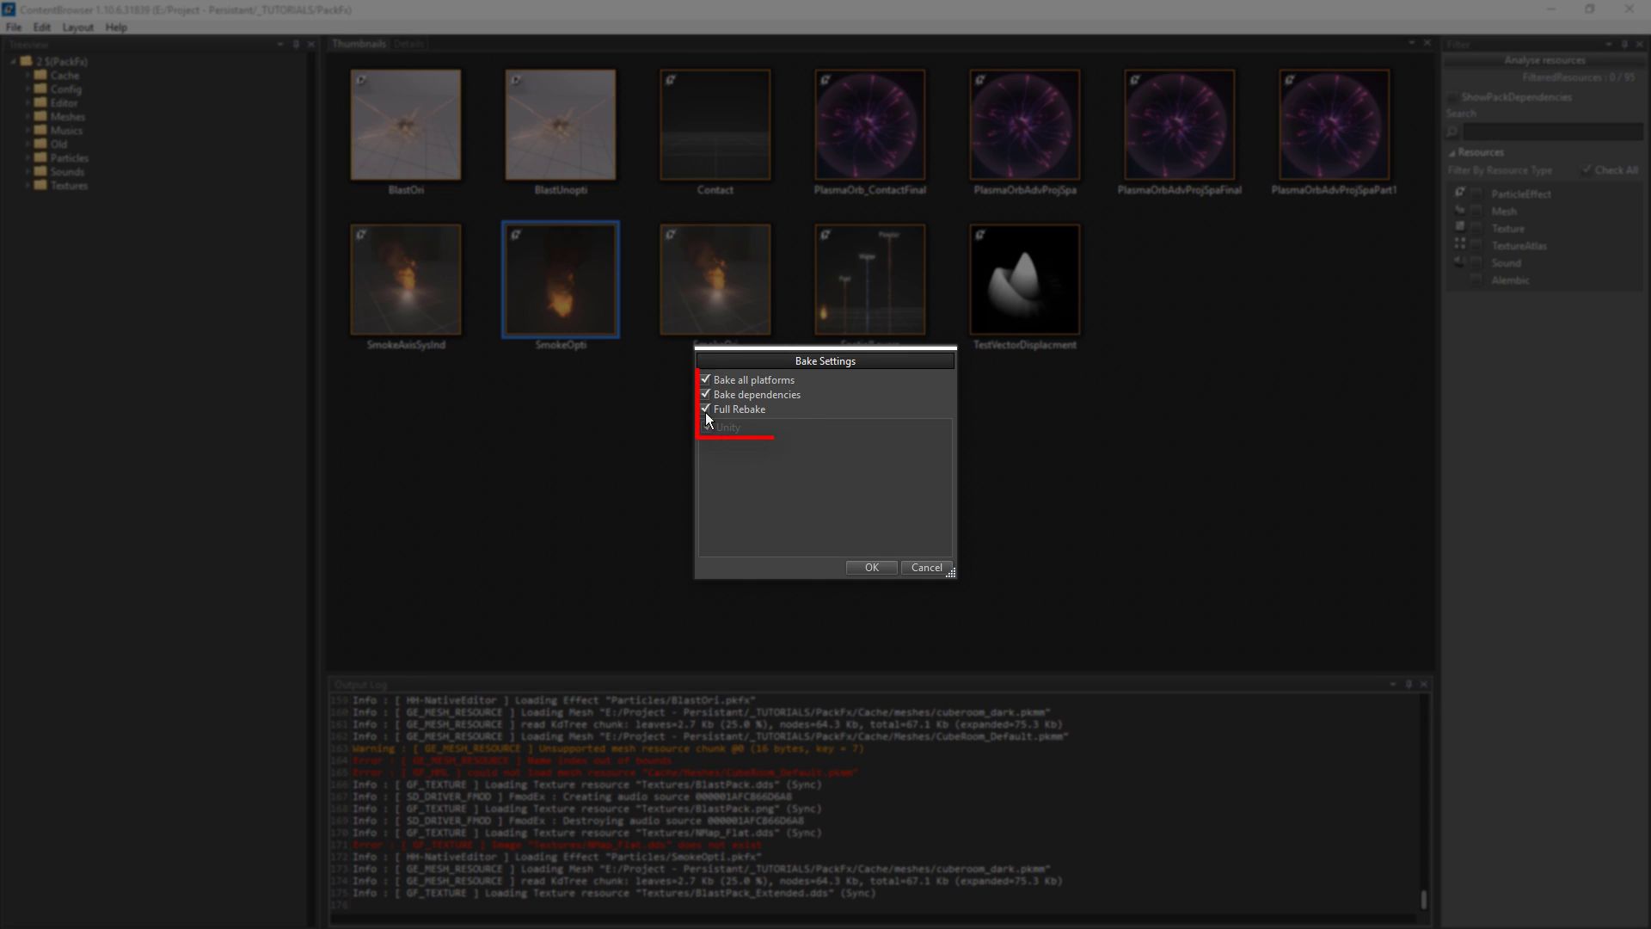
pyautogui.click(867, 568)
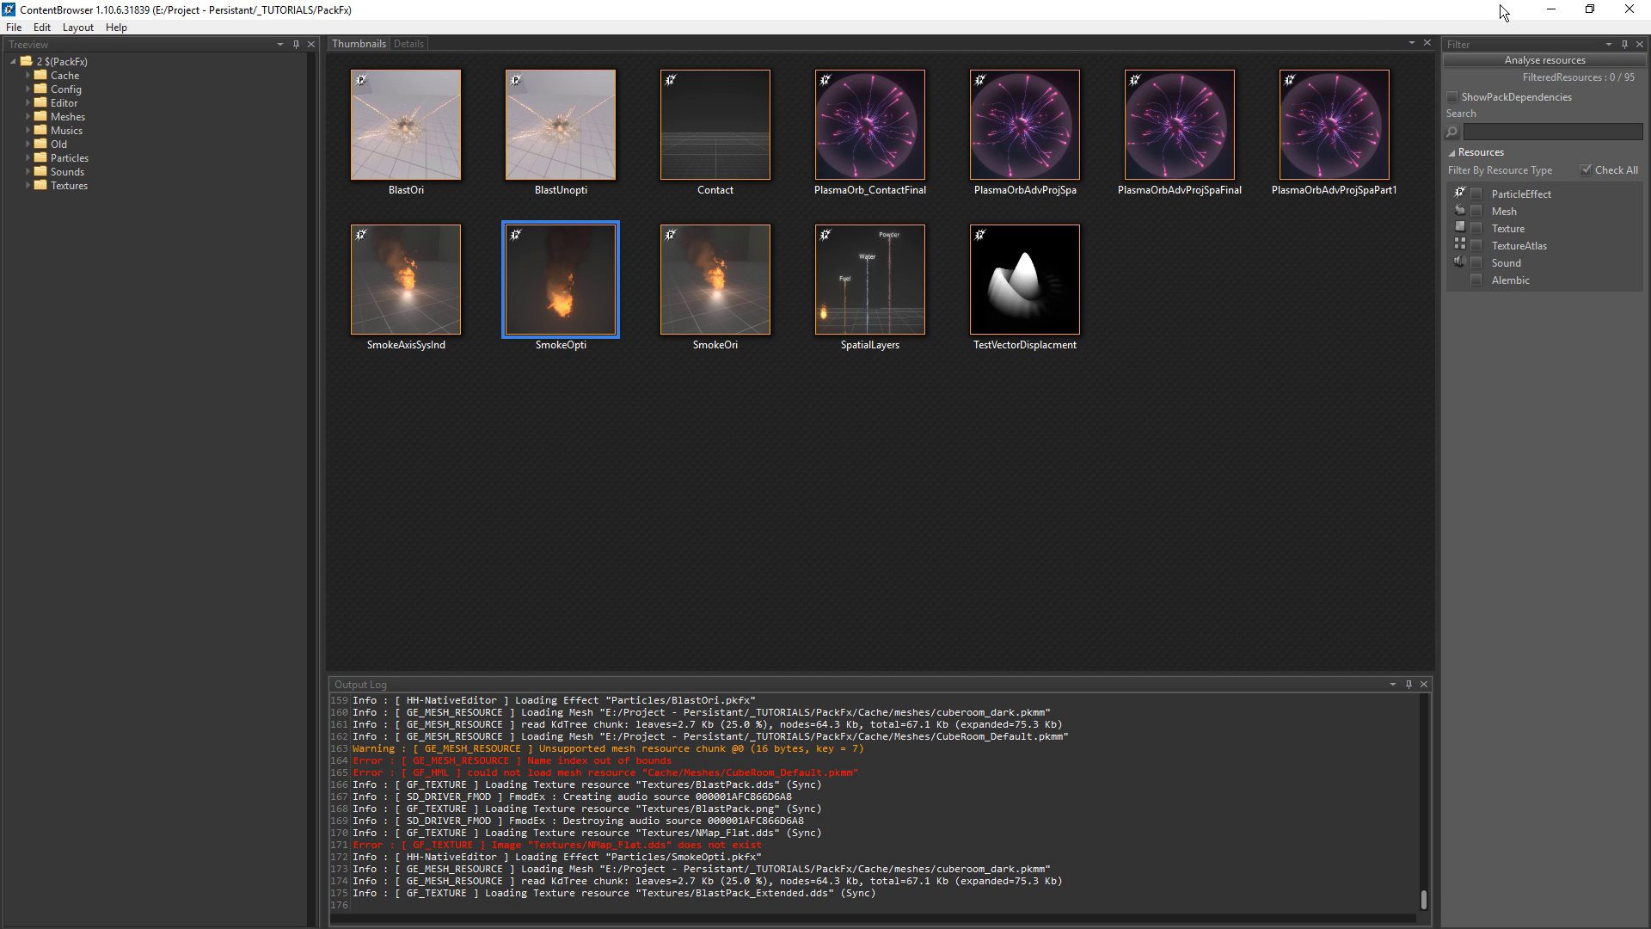
pyautogui.click(1550, 16)
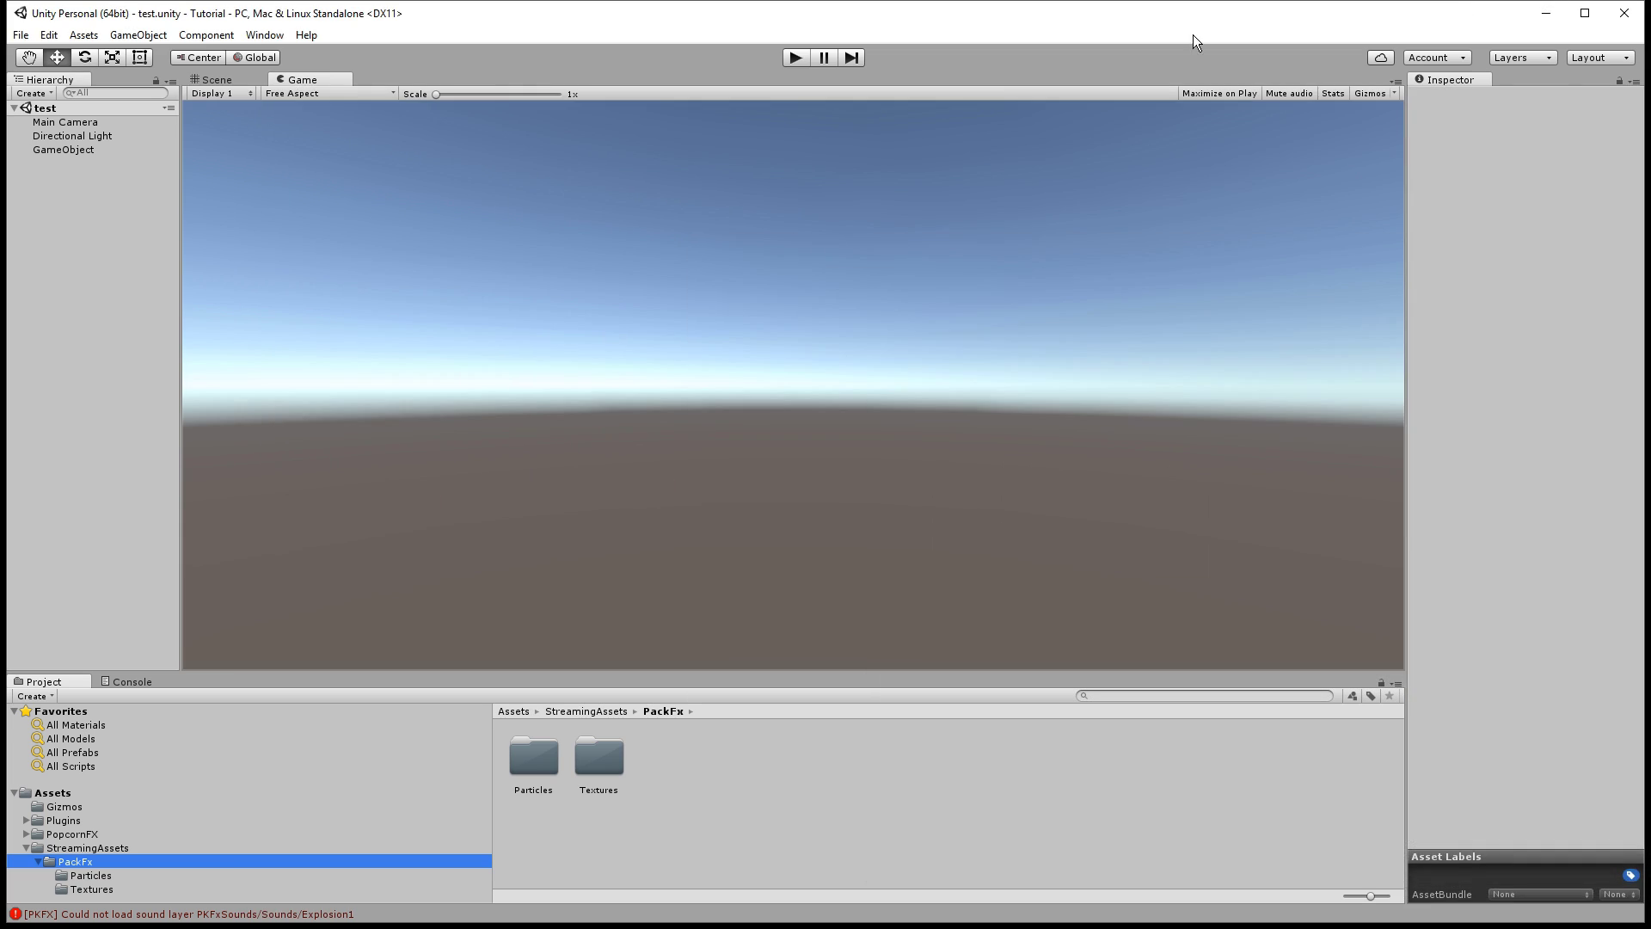
# Inspect the baked SmokeOpti asset and BlastPack_Extended atlas, then select Main Camera
pyautogui.doubleClick(534, 758)
pyautogui.click(535, 756)
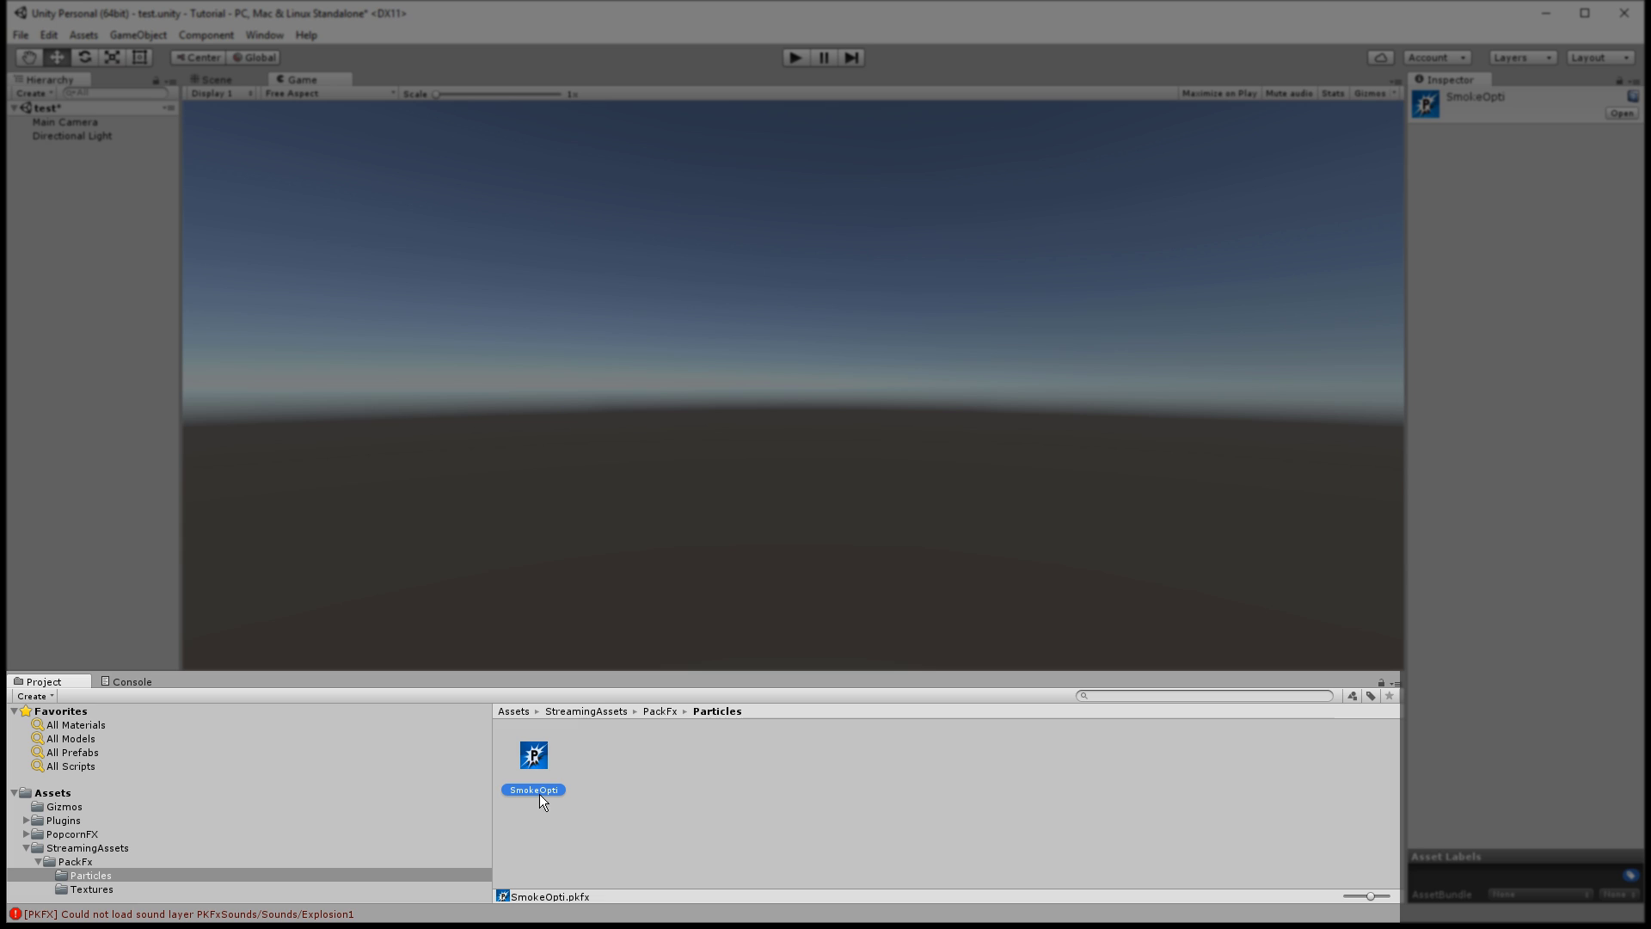
pyautogui.click(110, 891)
pyautogui.click(601, 764)
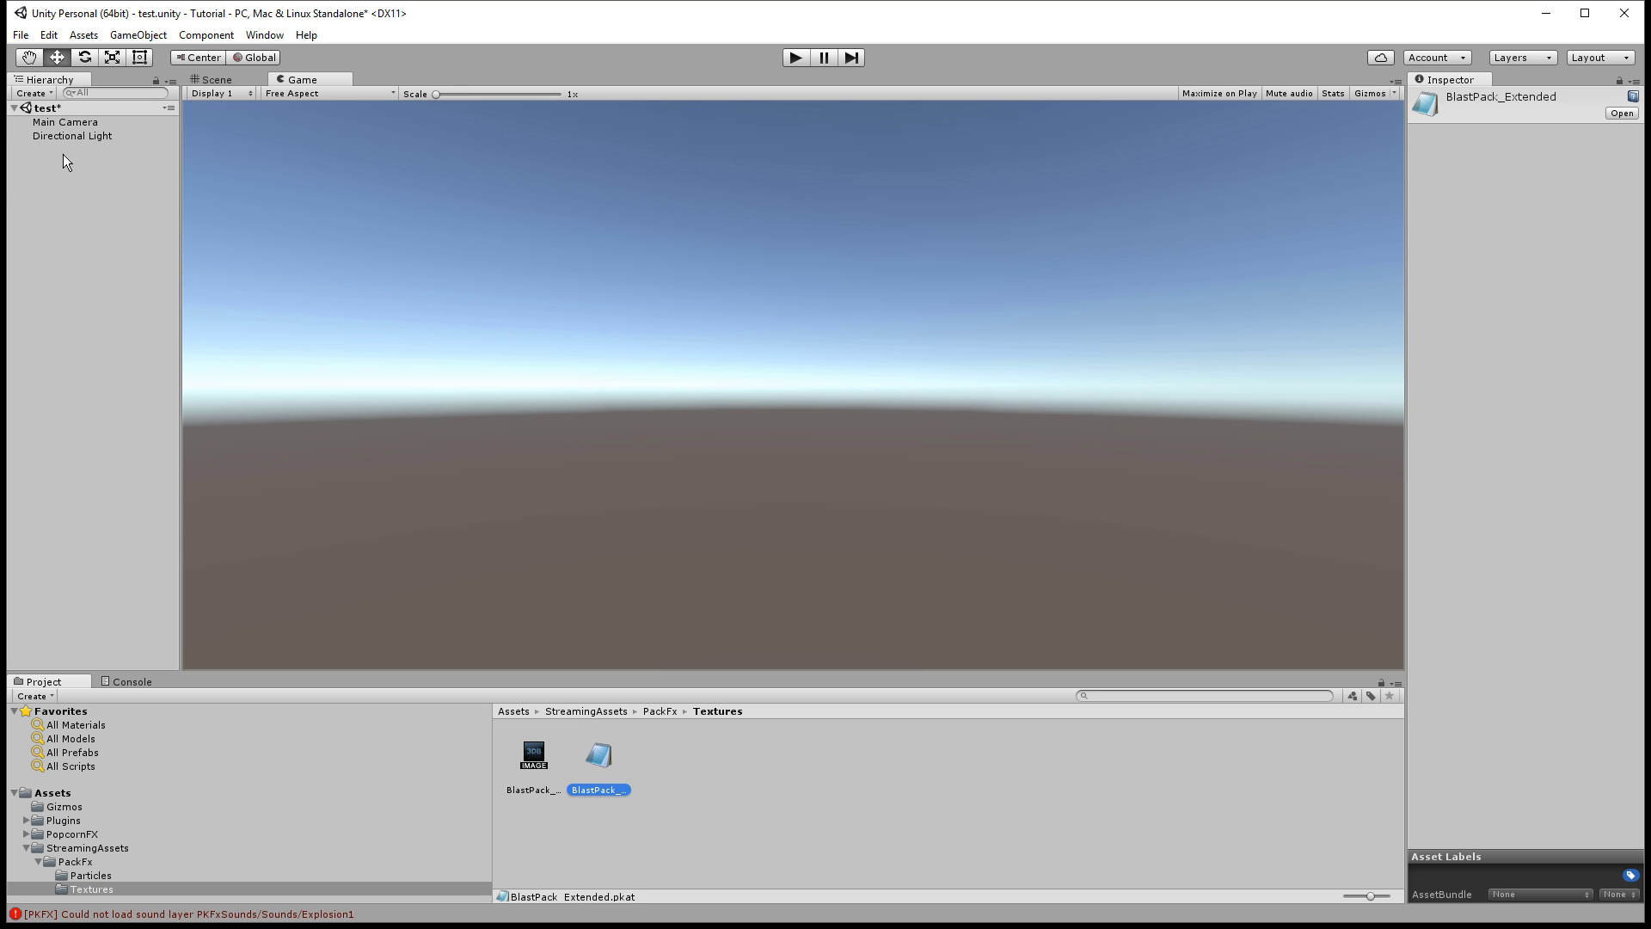
pyautogui.click(90, 124)
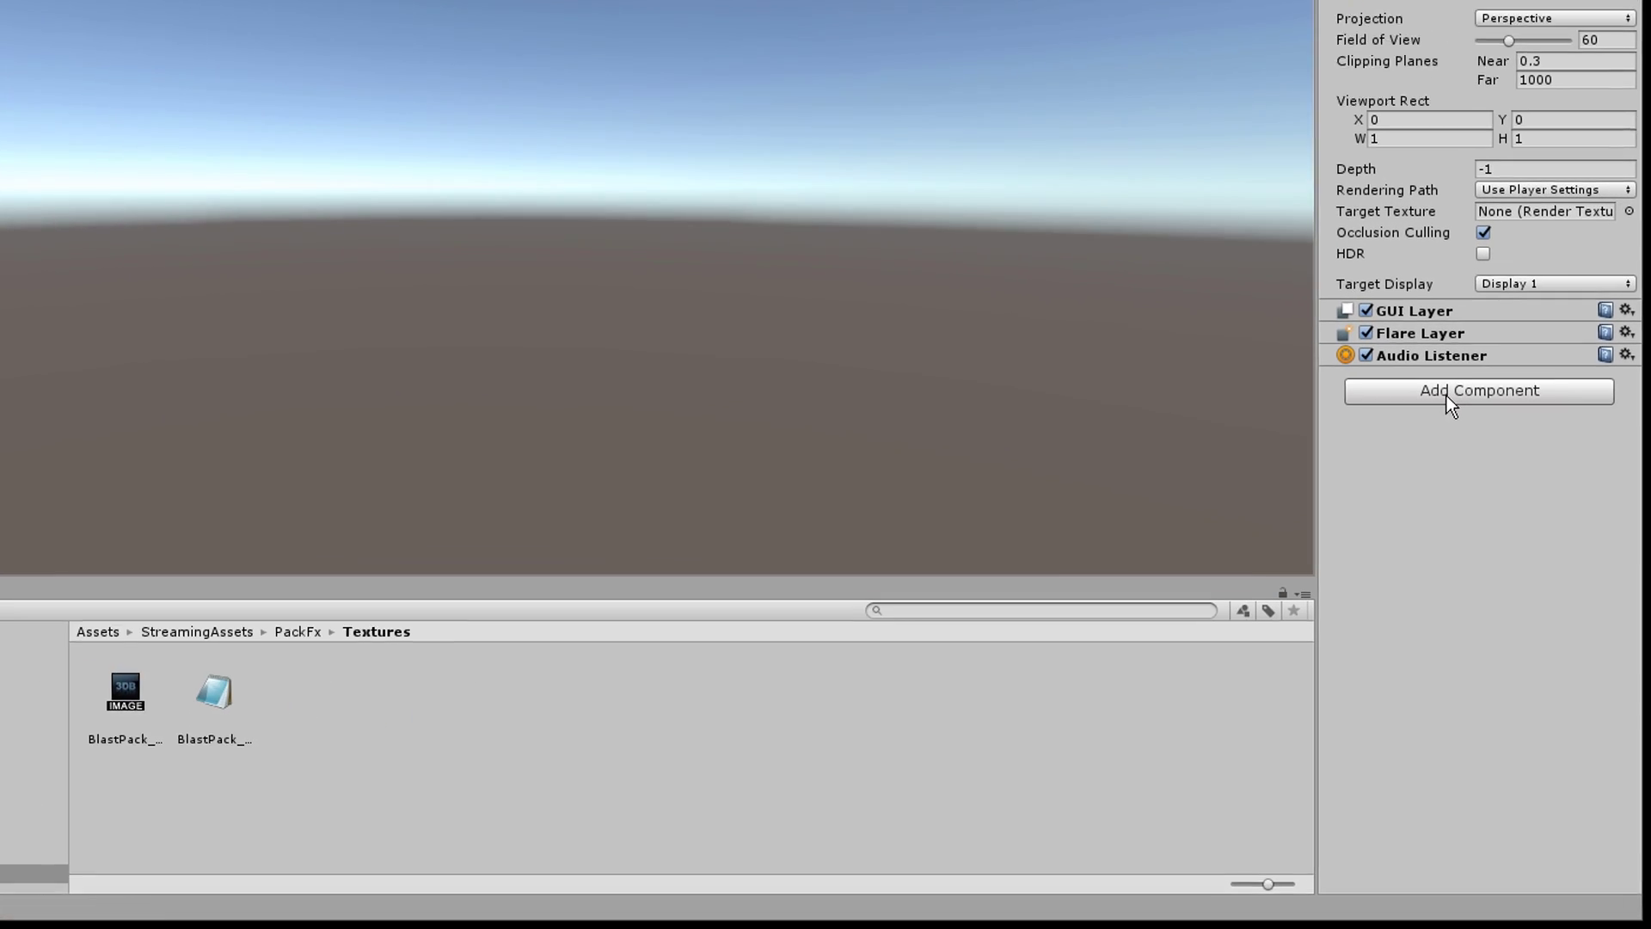
# Add the PK Fx Rendering Plugin to Main Camera with post effects, soft particles and distortion enabled
pyautogui.click(1447, 396)
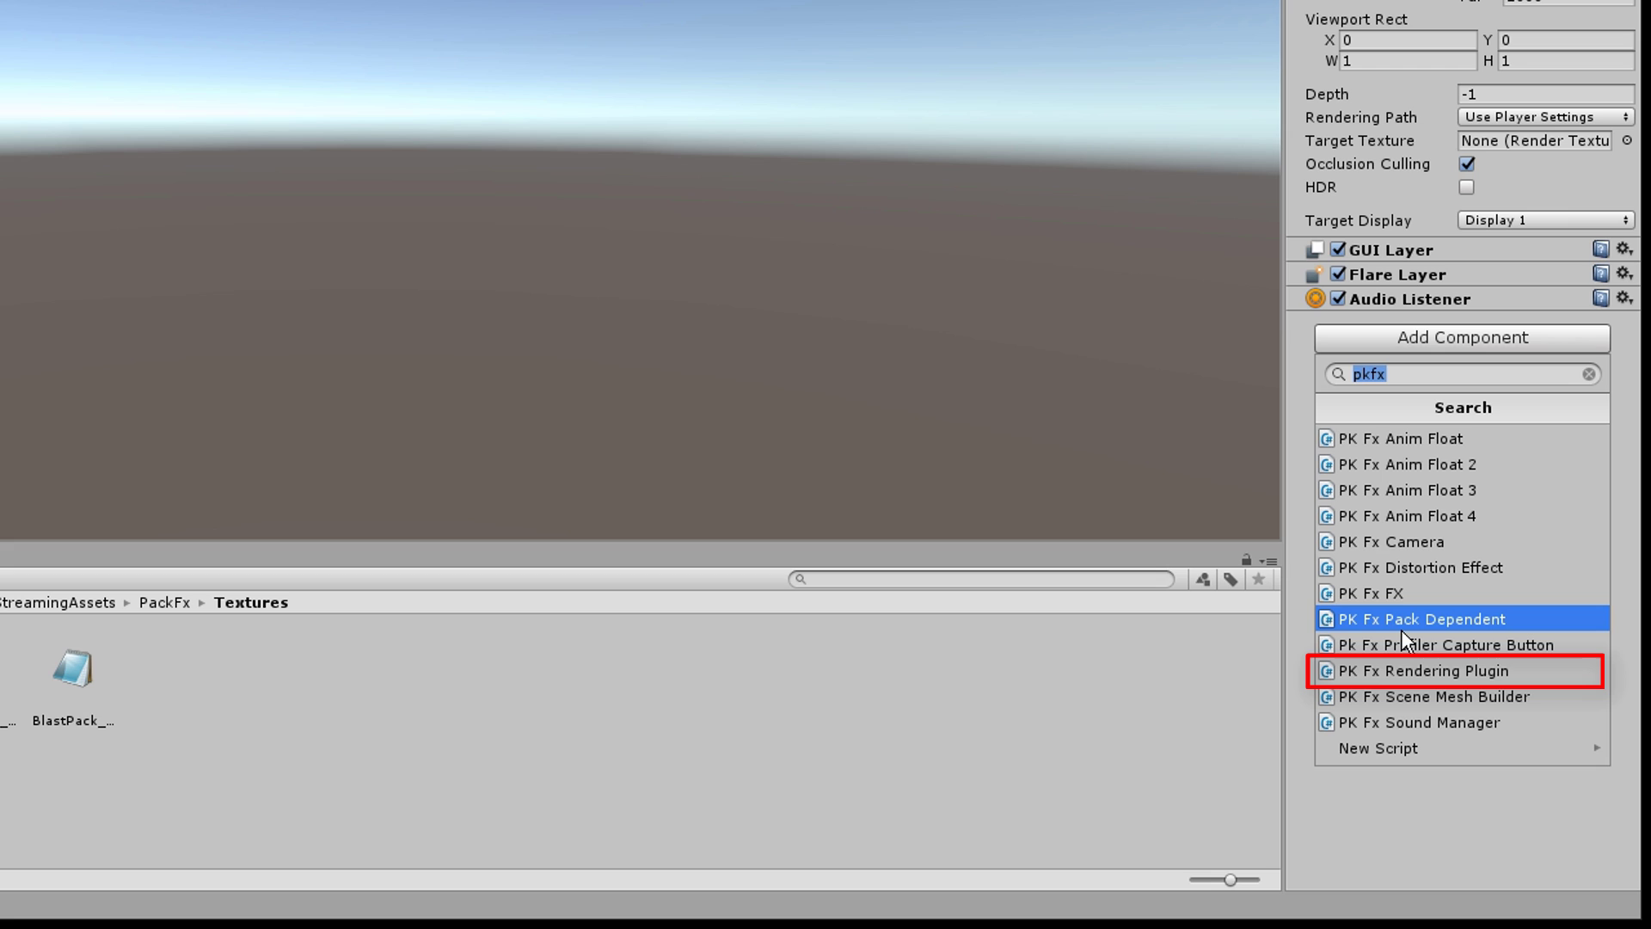
pyautogui.click(1405, 672)
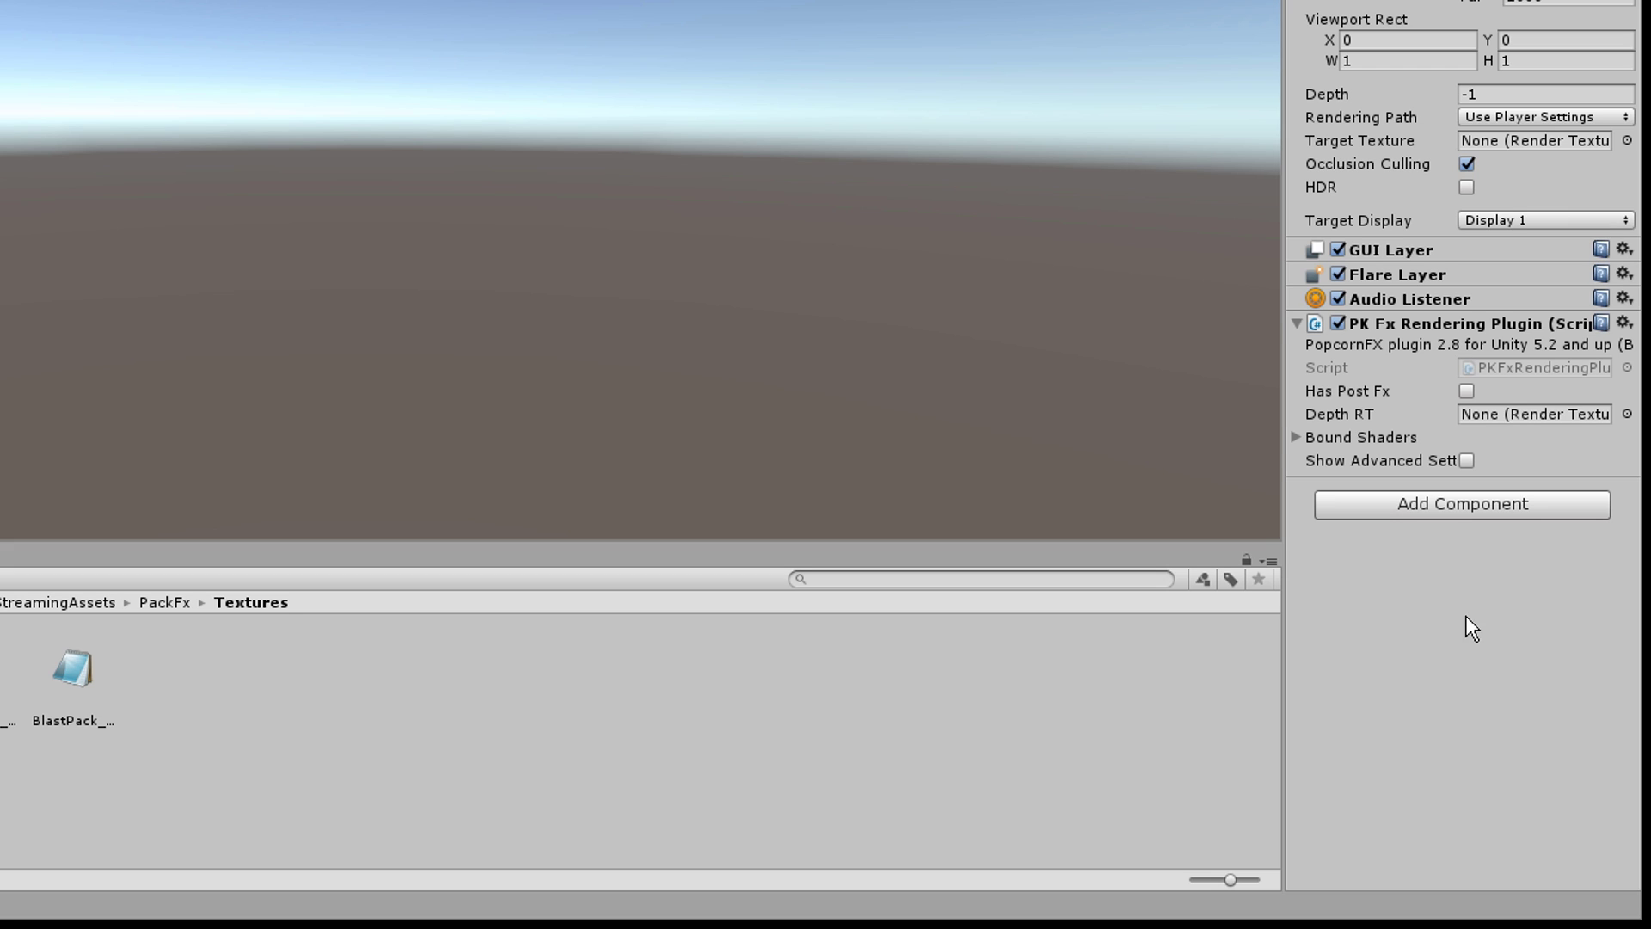
pyautogui.click(1466, 394)
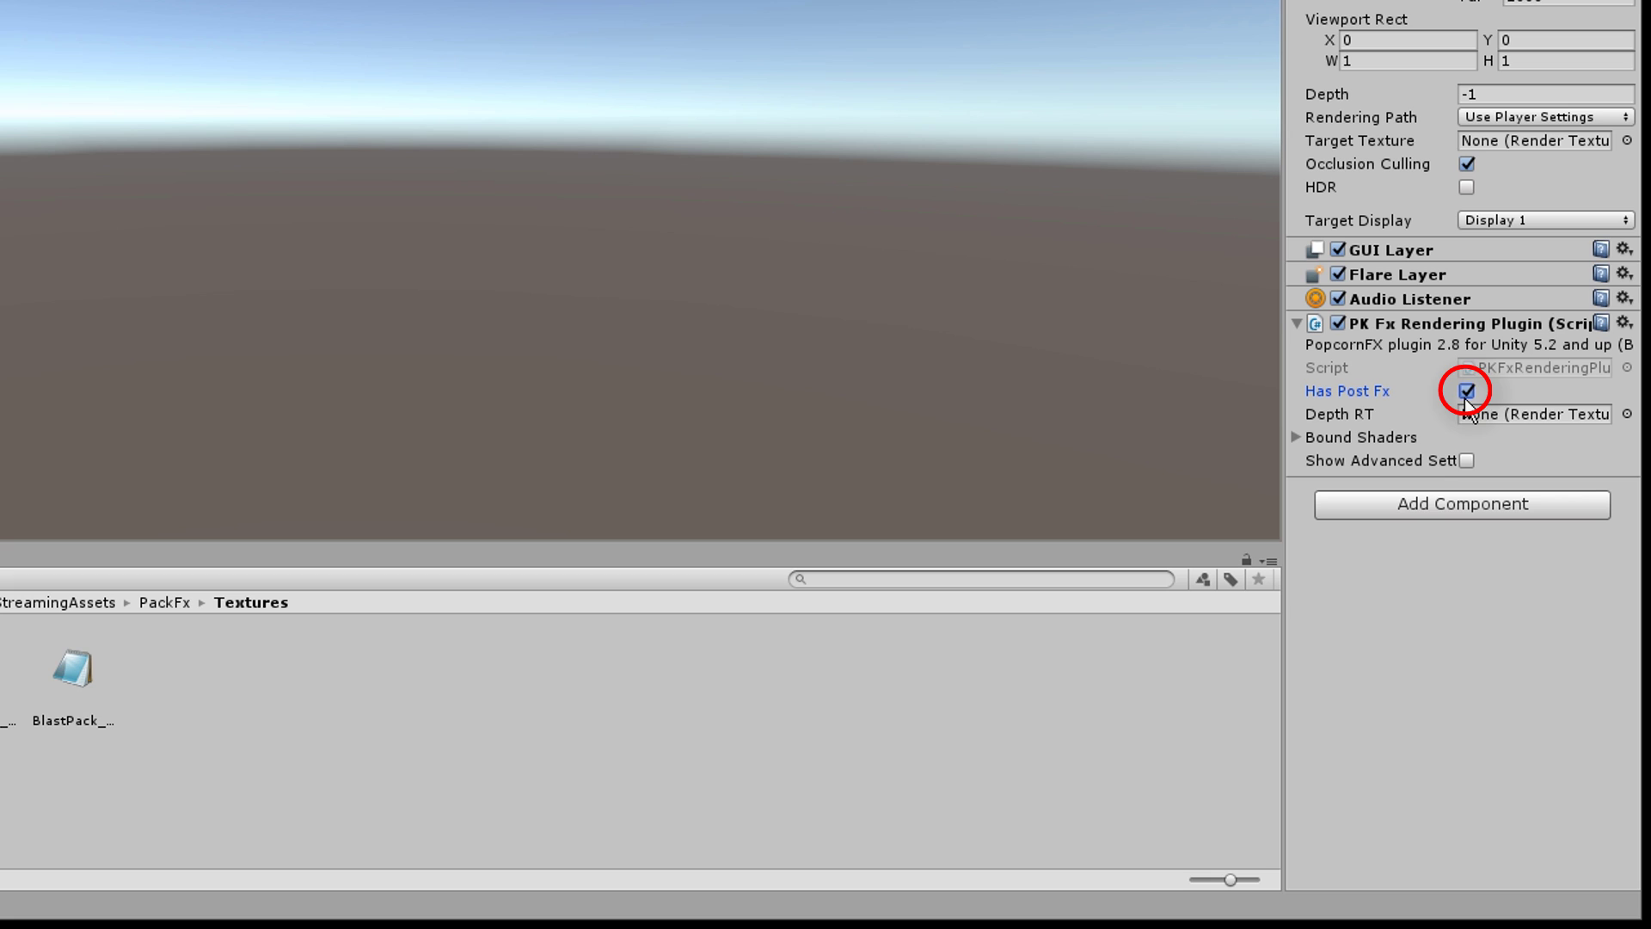
pyautogui.click(1466, 461)
pyautogui.click(1465, 508)
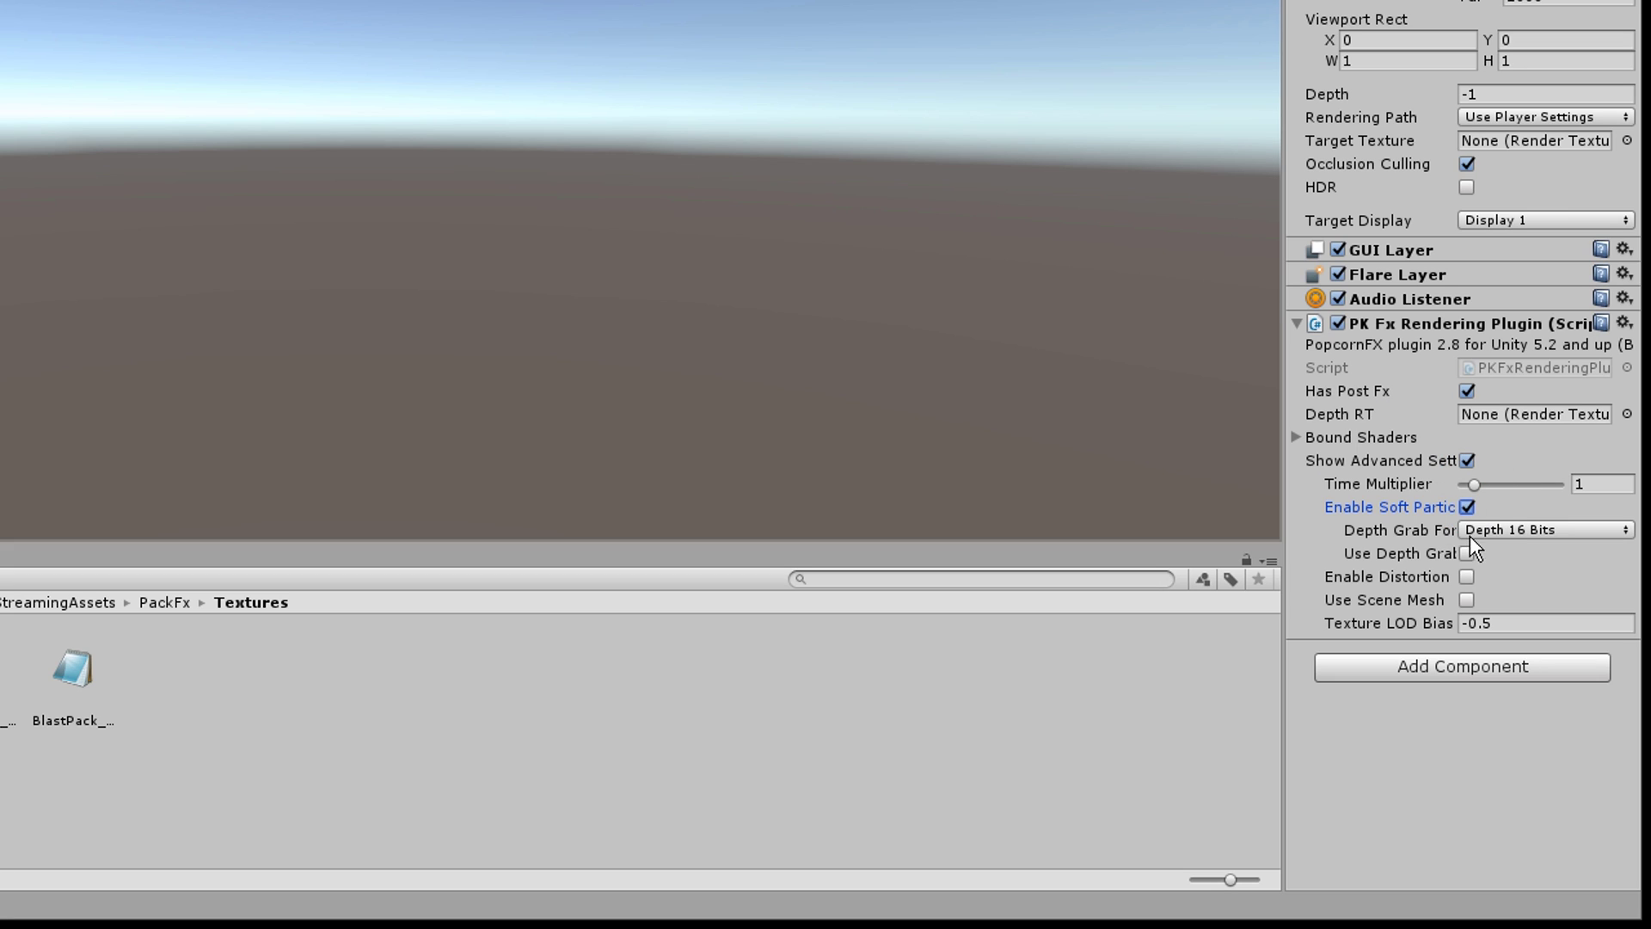
pyautogui.click(1468, 576)
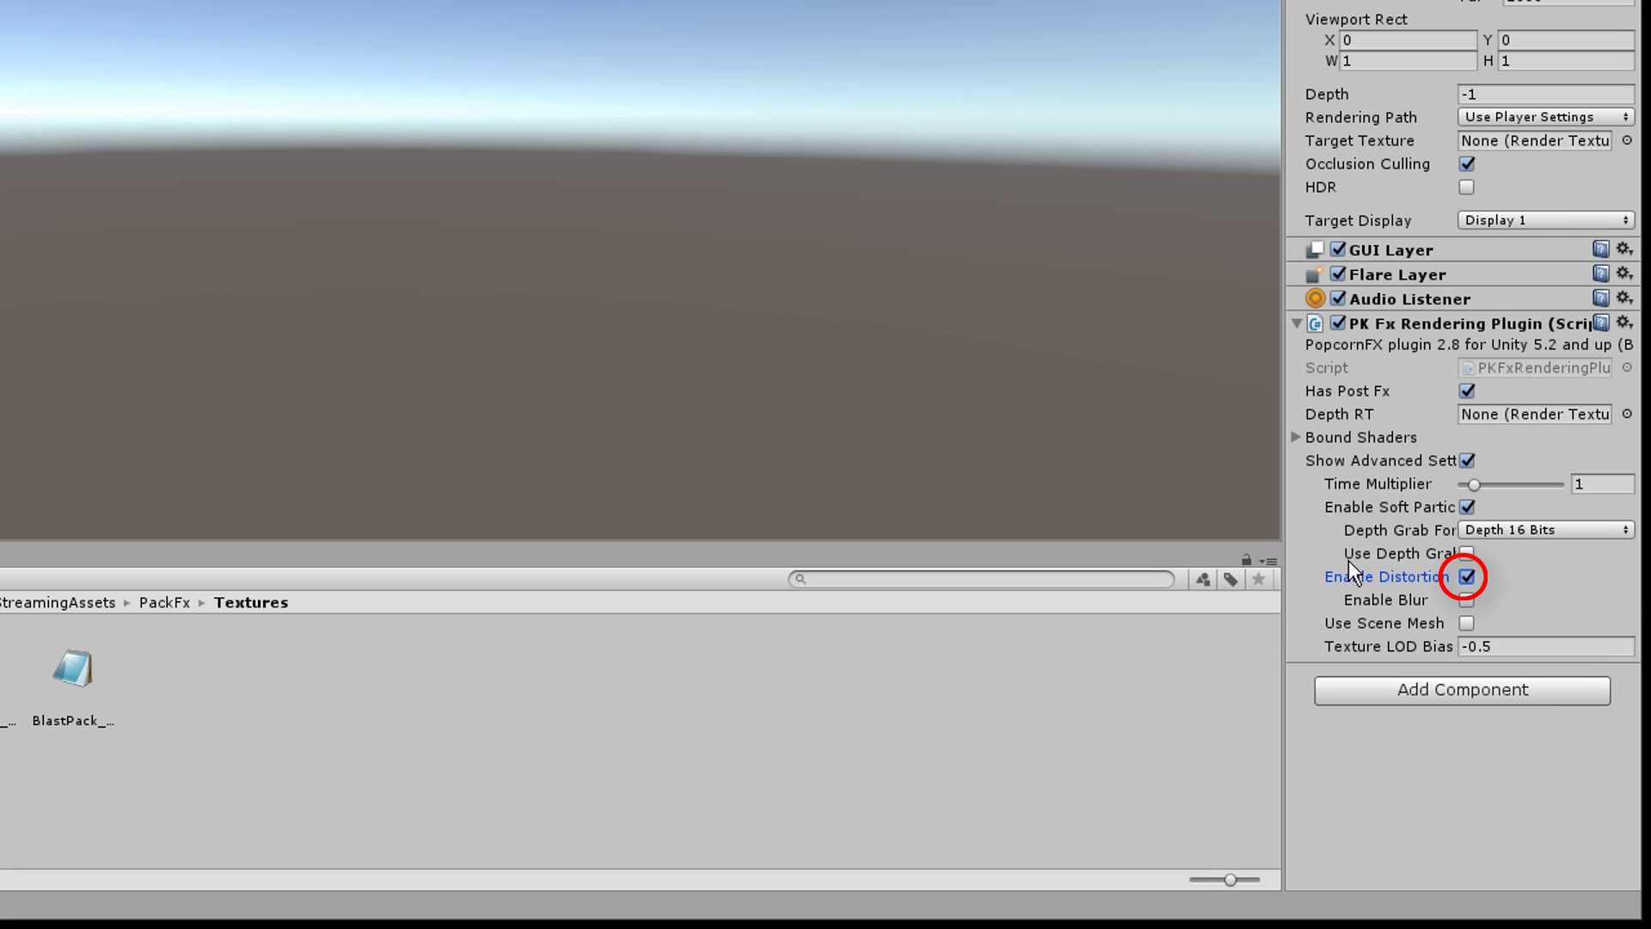
# Set Main Camera's rendering path to Deferred and enable HDR
pyautogui.click(1493, 117)
pyautogui.click(1428, 202)
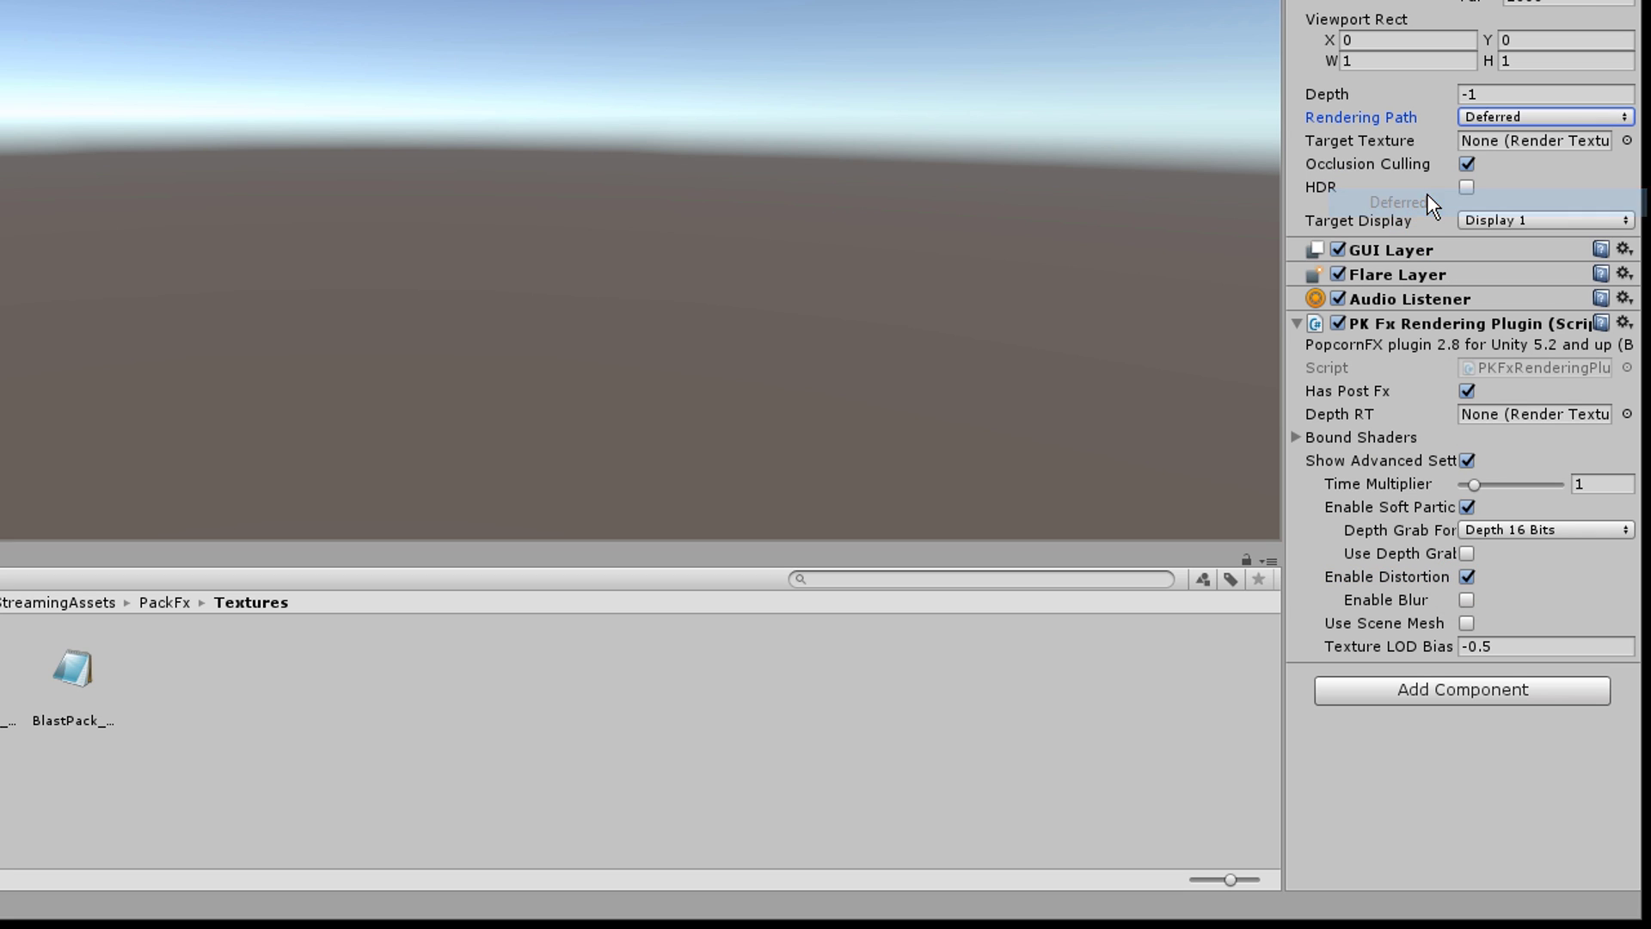
pyautogui.click(1467, 188)
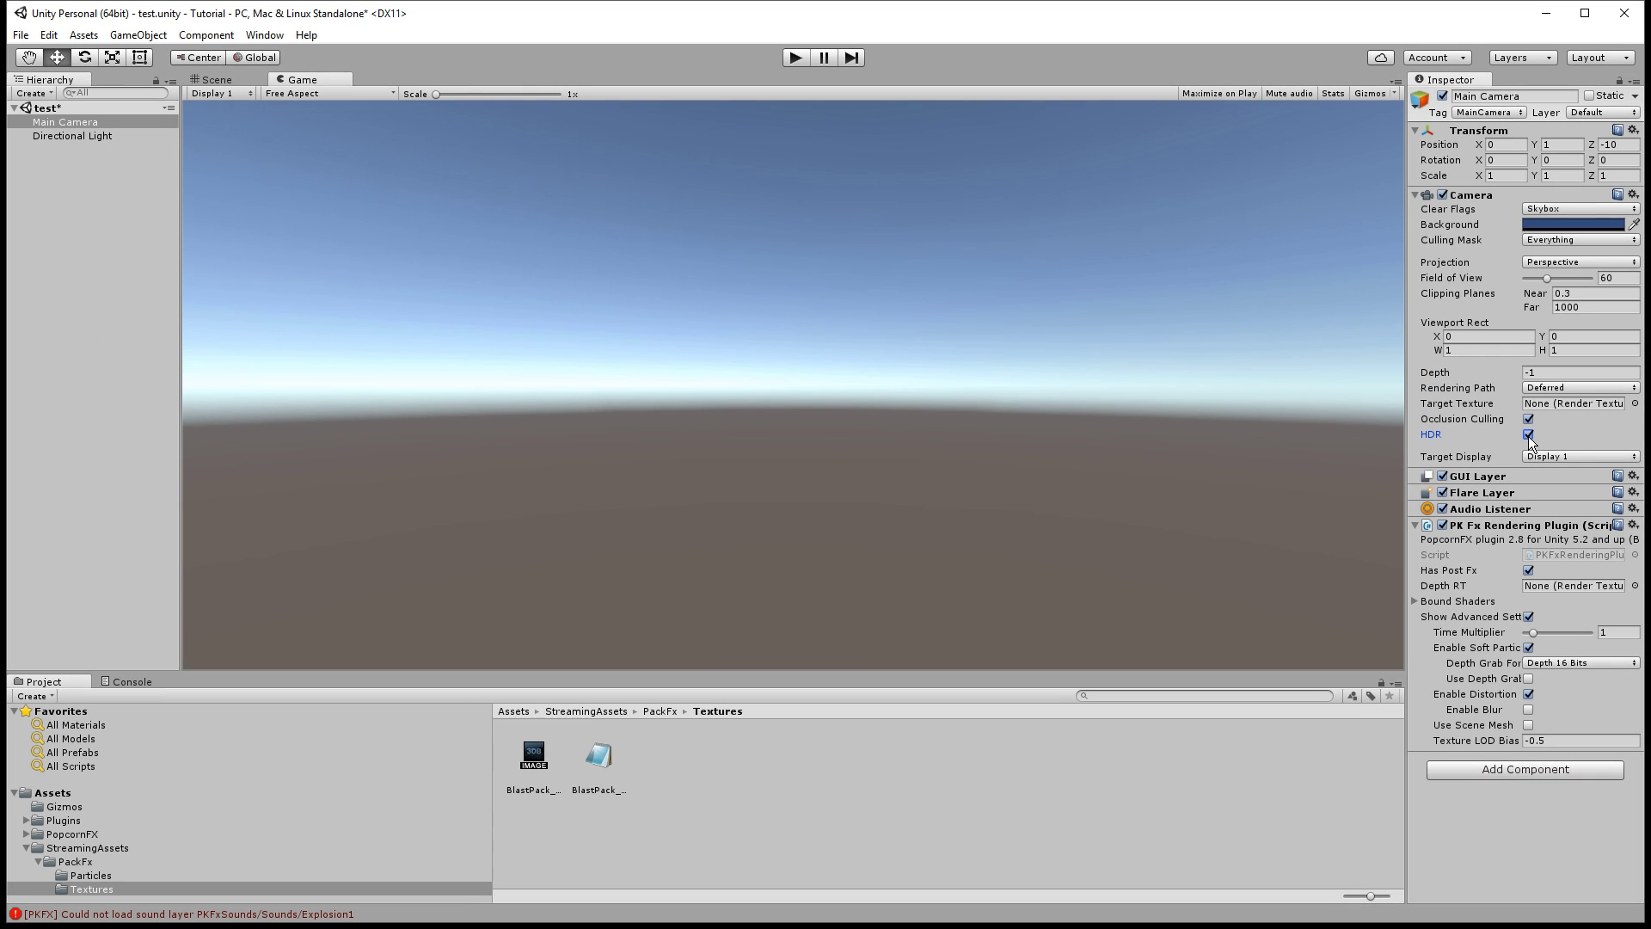
# Create an empty GameObject with a PK Fx FX component assigned the SmokeOpti effect from PackFx/Particles
pyautogui.click(143, 35)
pyautogui.click(135, 55)
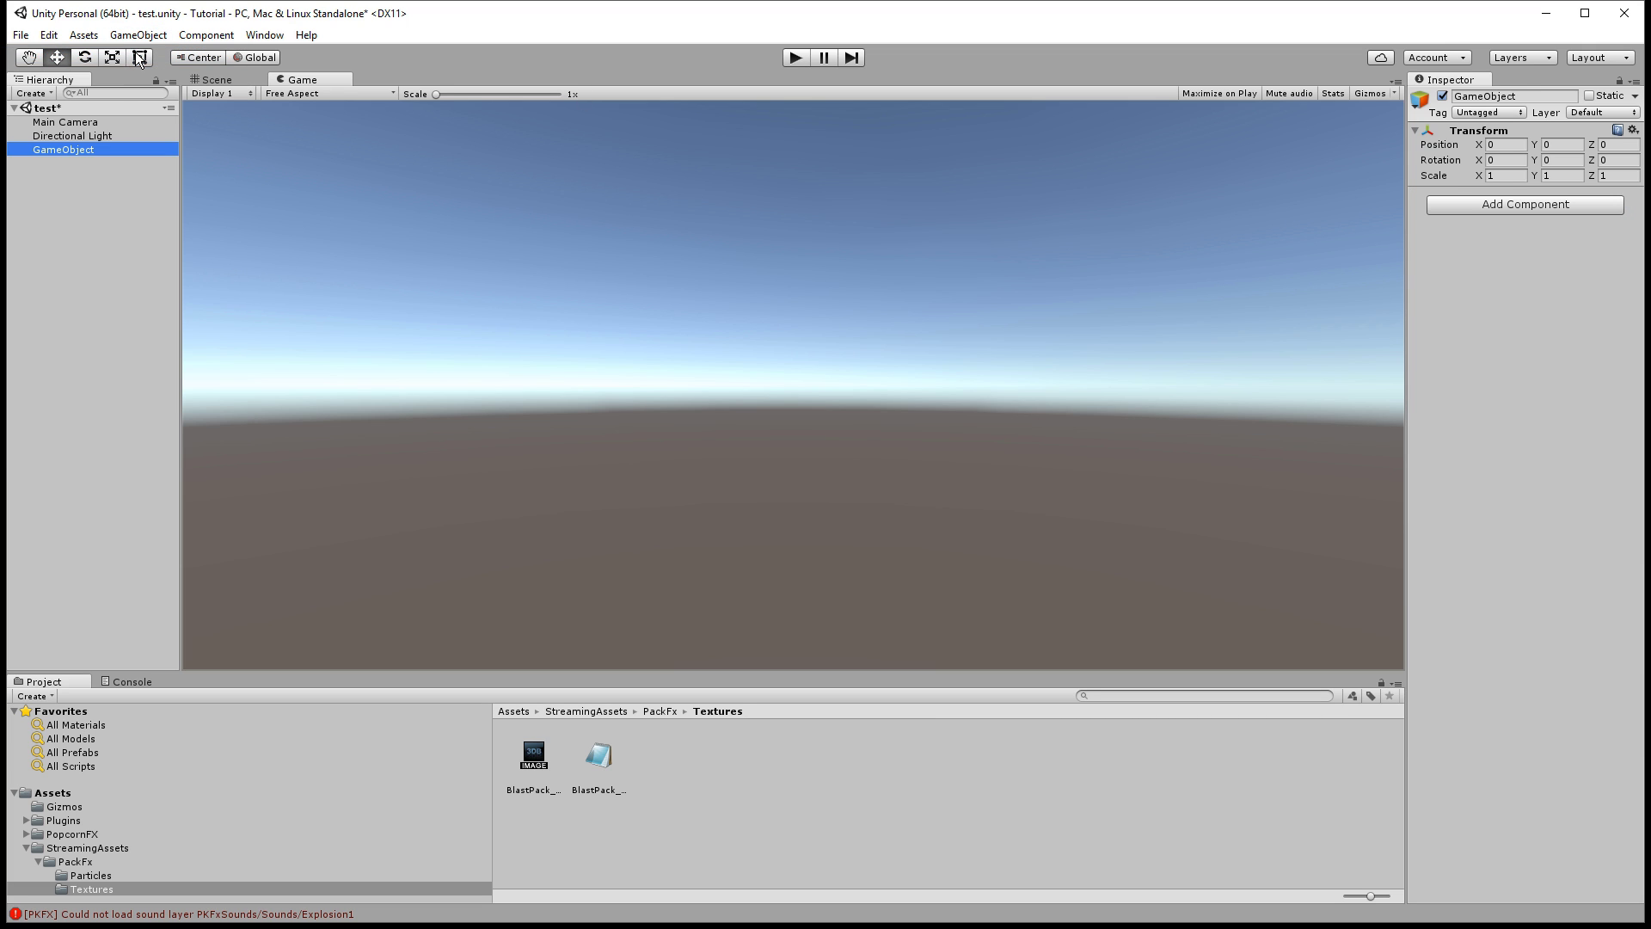
pyautogui.click(1460, 201)
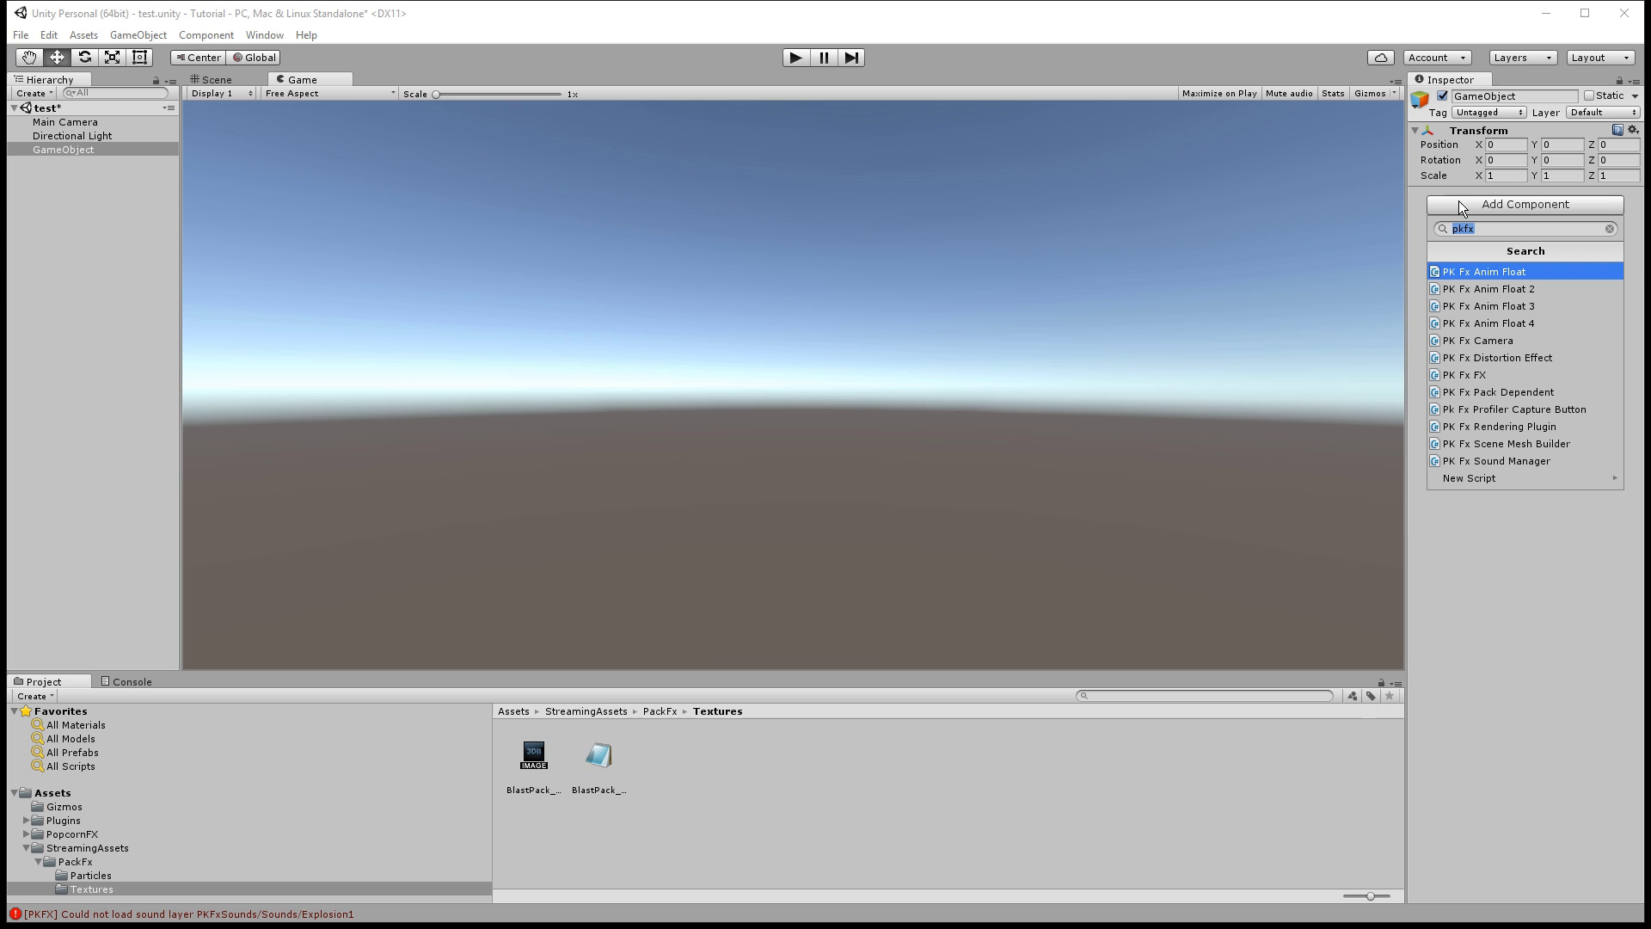
pyautogui.click(1521, 376)
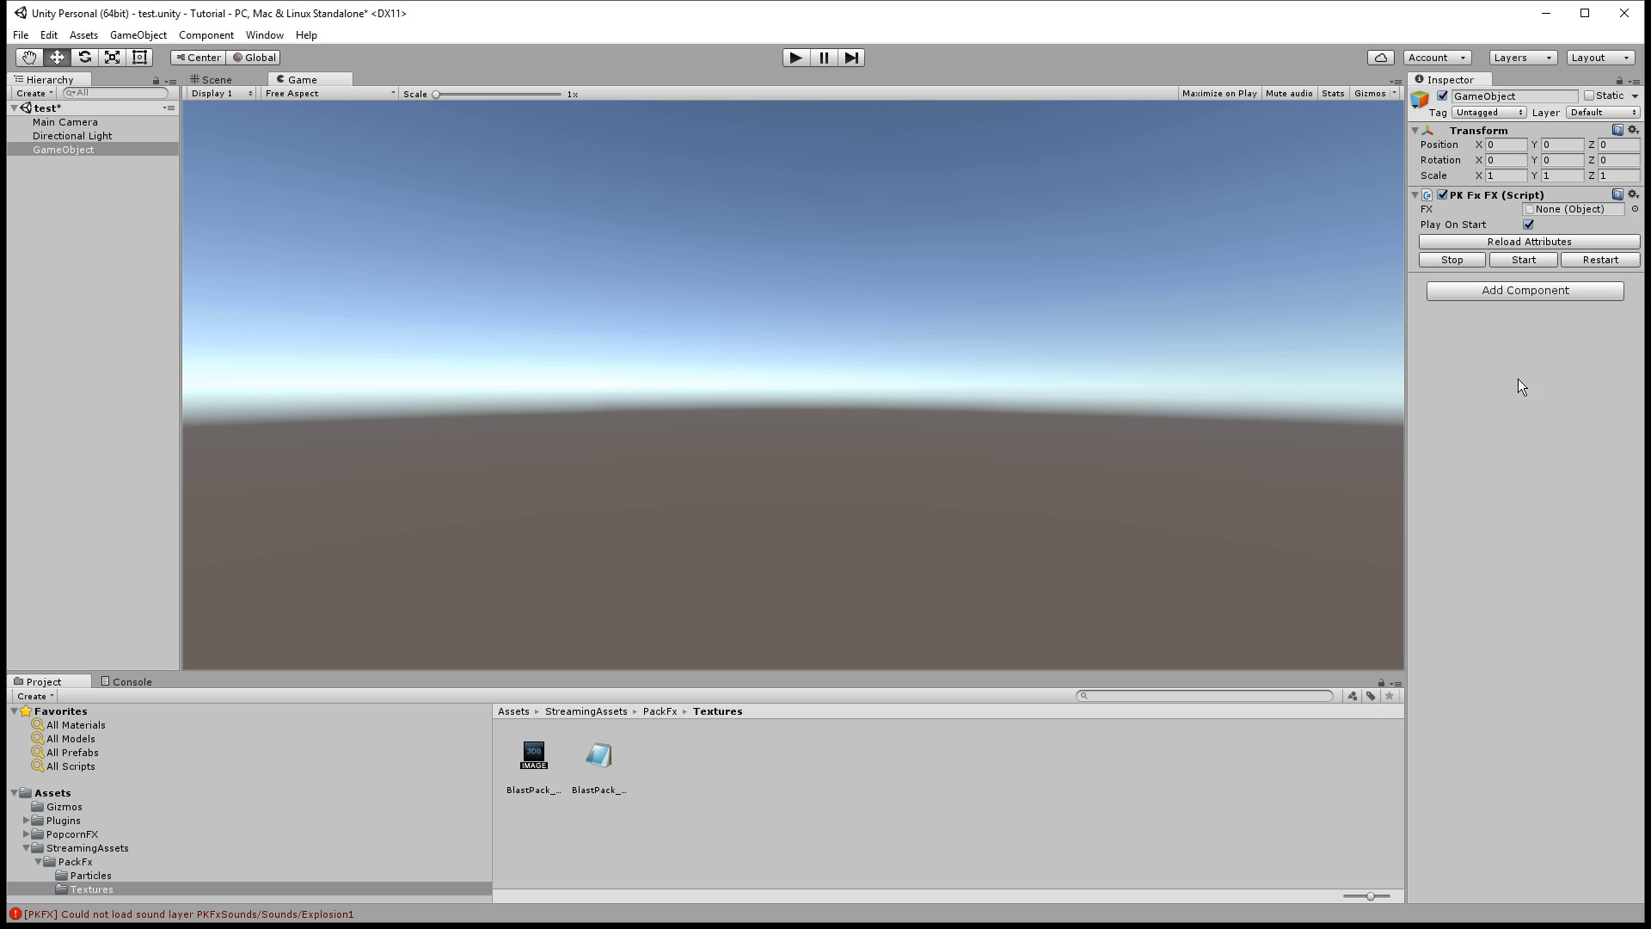
pyautogui.click(70, 877)
pyautogui.moveTo(536, 759)
pyautogui.mouseDown()
pyautogui.moveTo(1577, 211)
pyautogui.moveTo(1560, 206)
pyautogui.mouseUp()
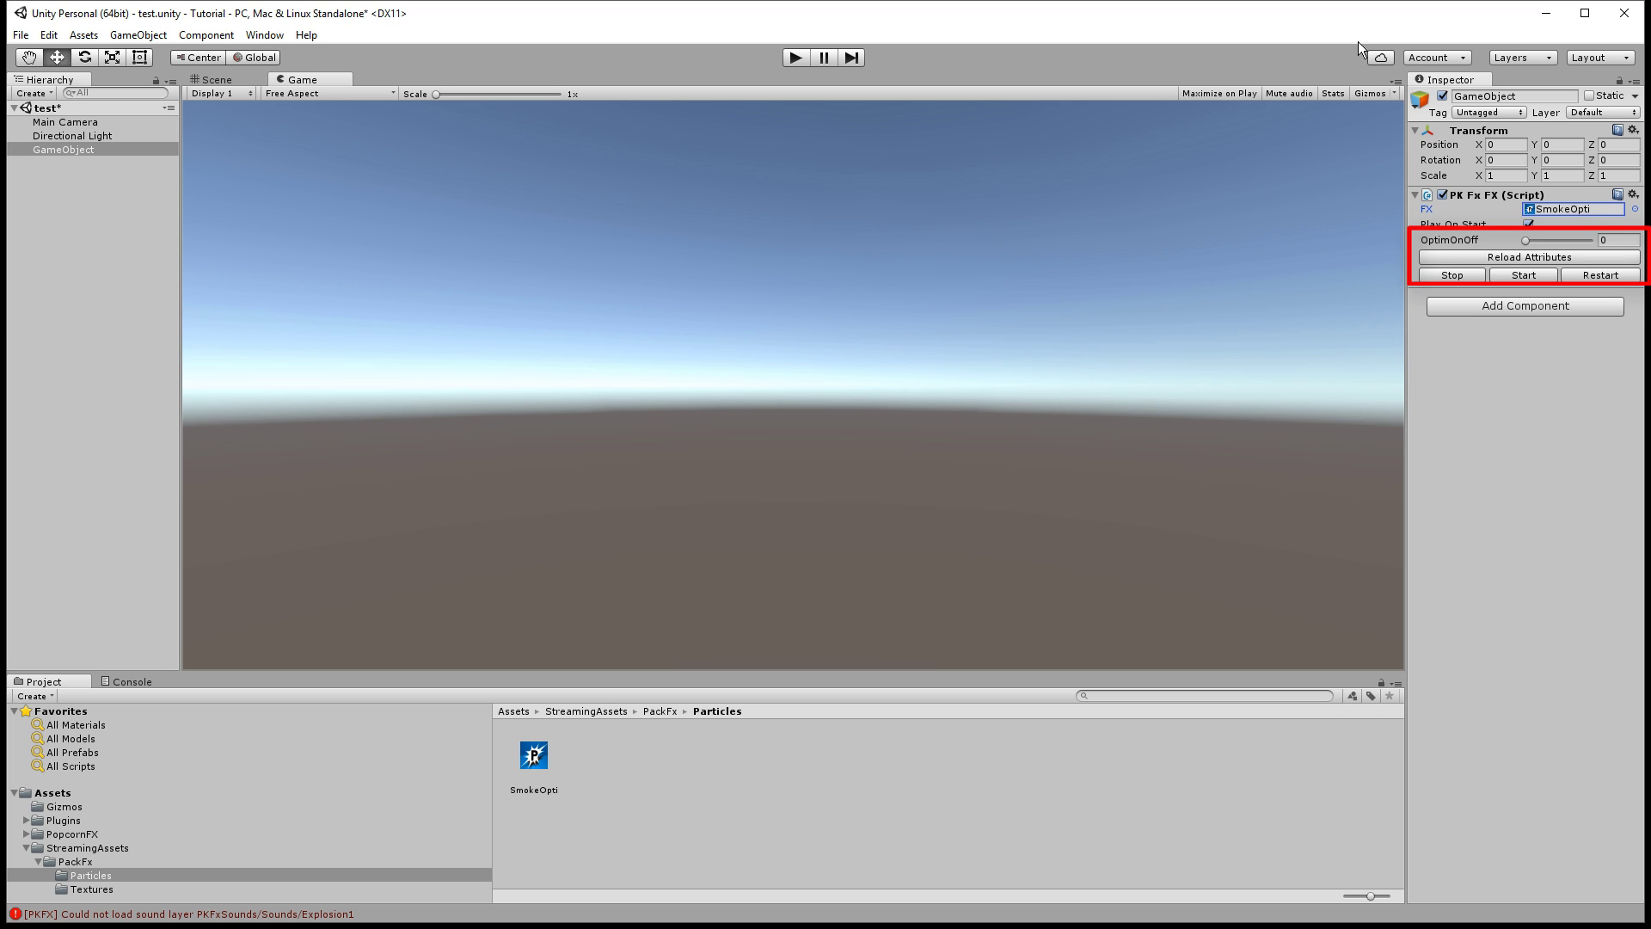
pyautogui.click(77, 125)
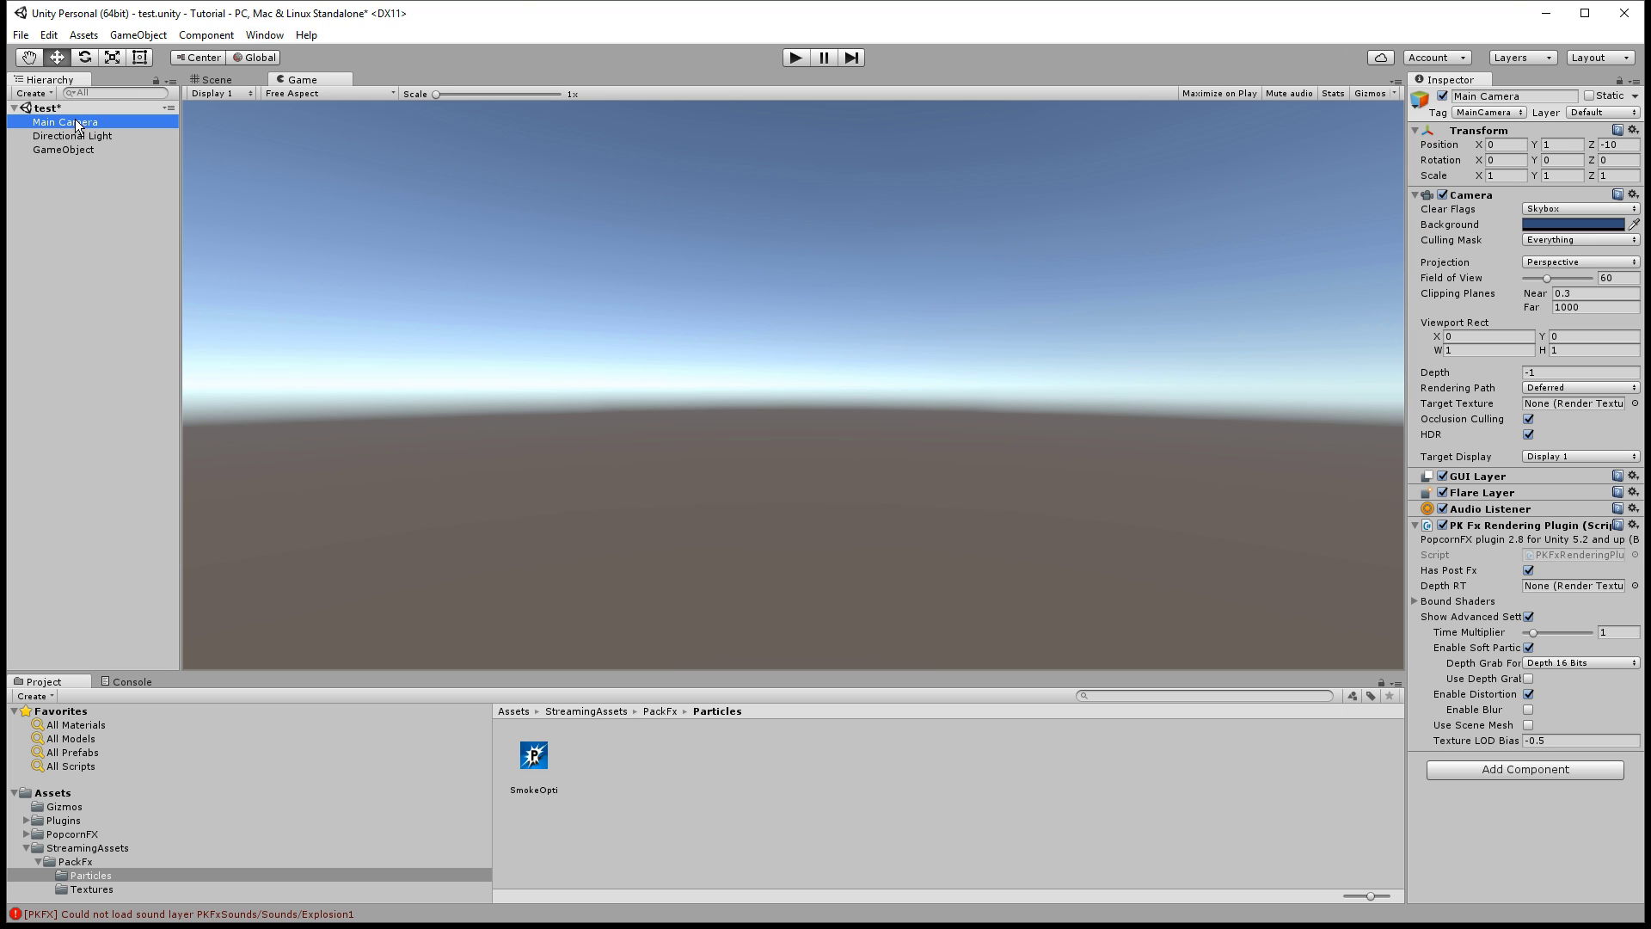
pyautogui.click(797, 56)
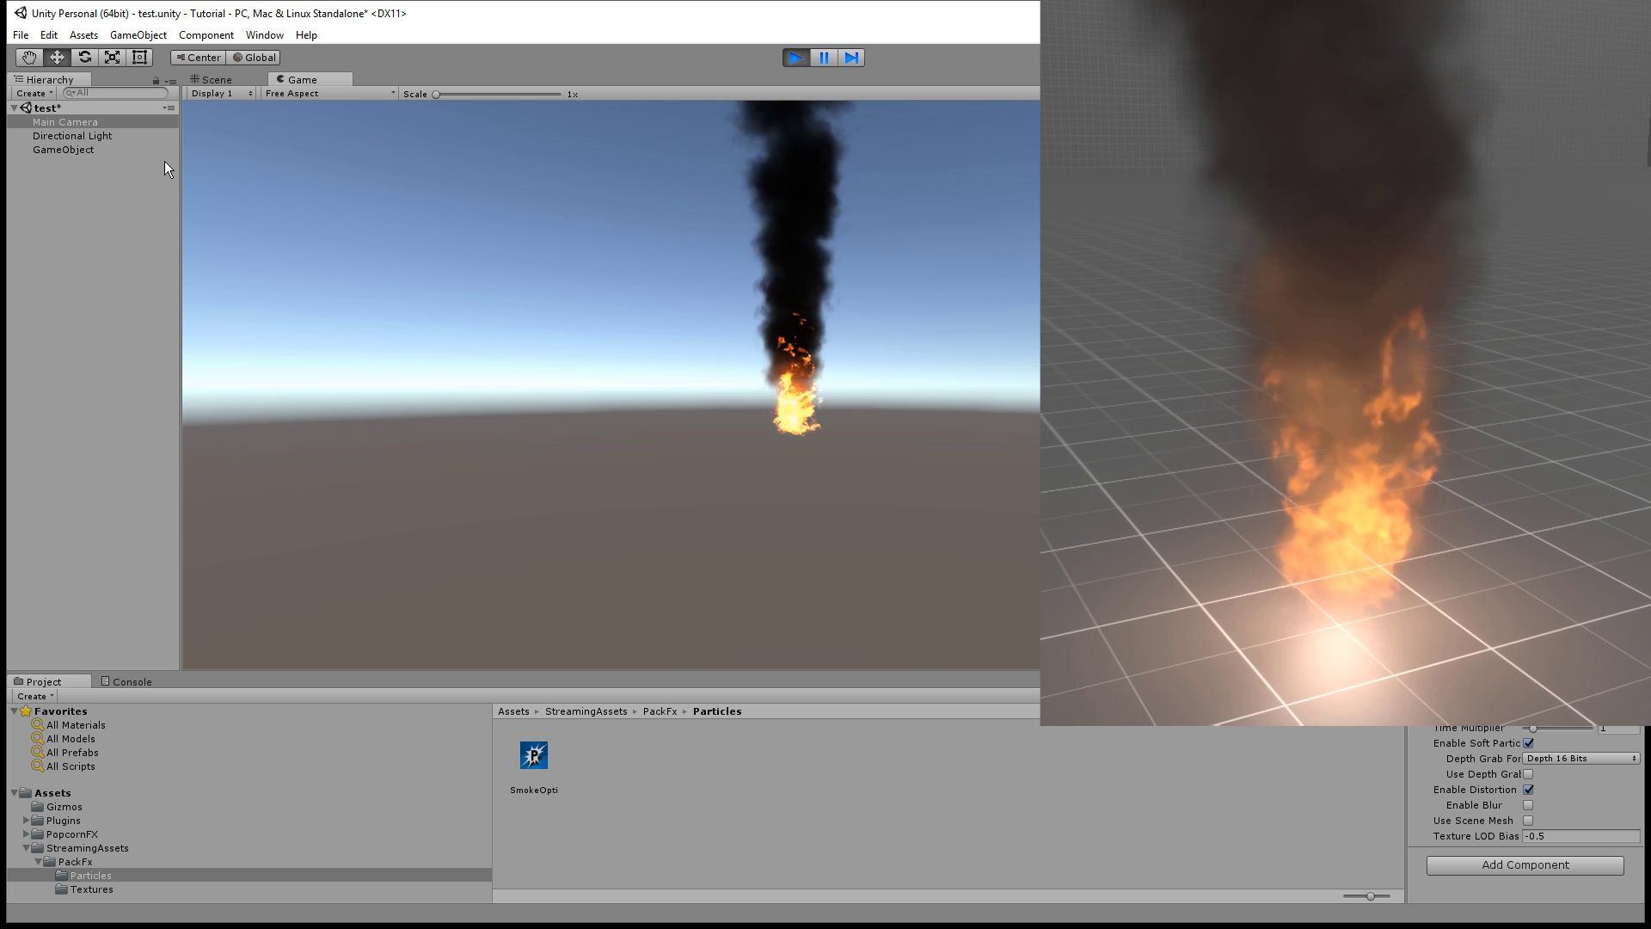
pyautogui.click(92, 148)
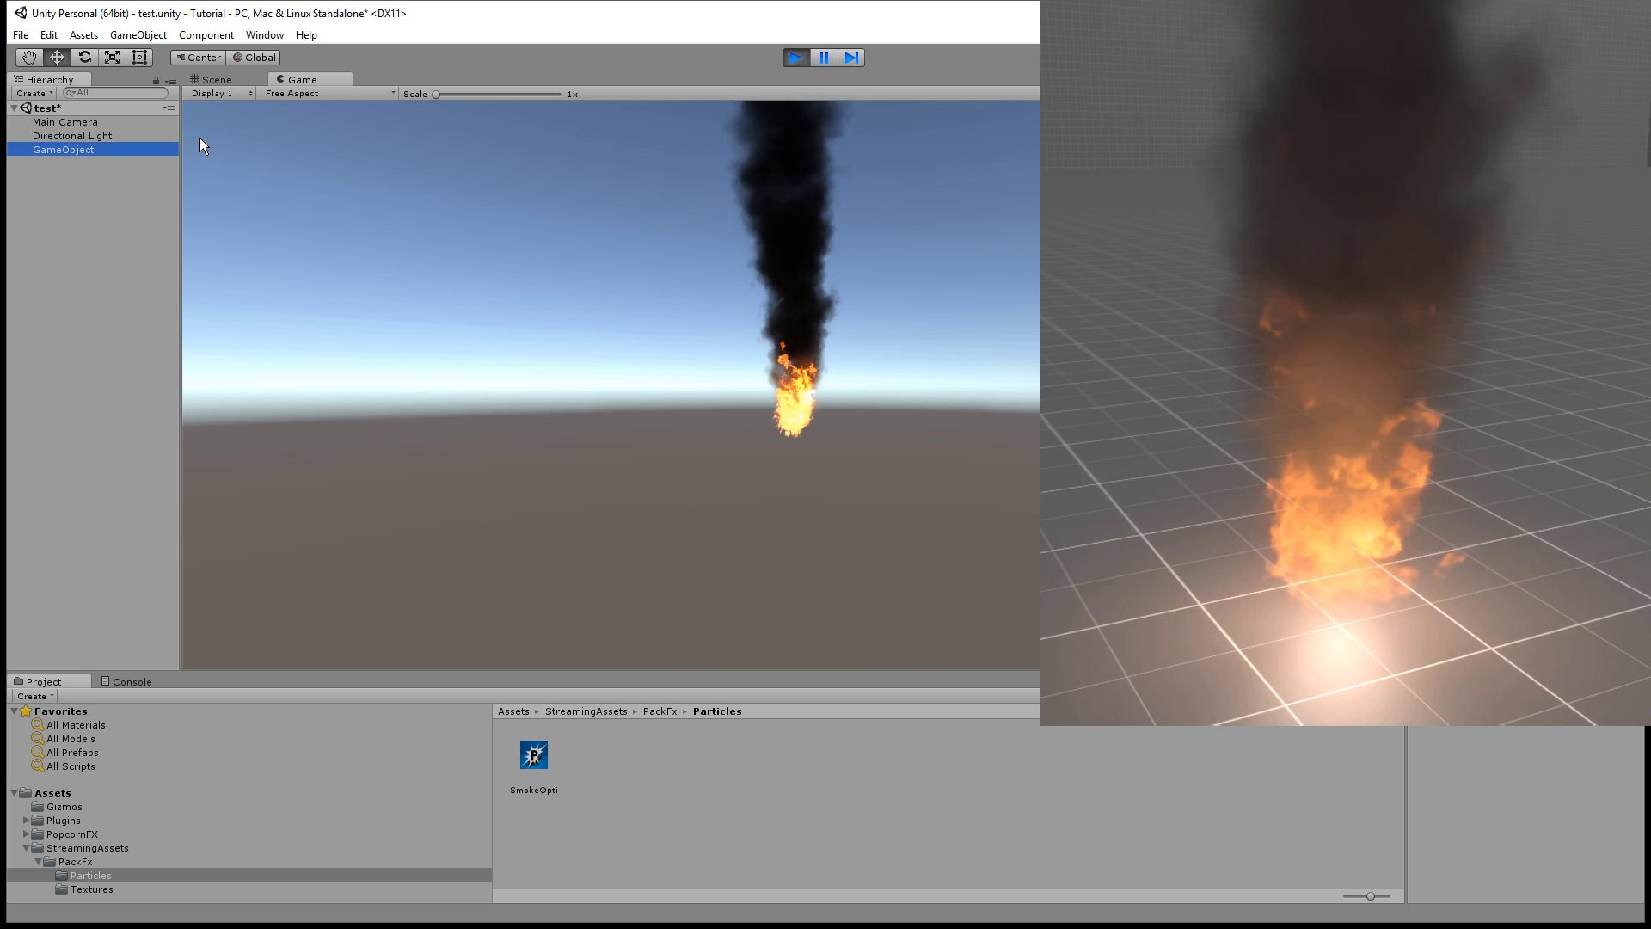
pyautogui.click(78, 122)
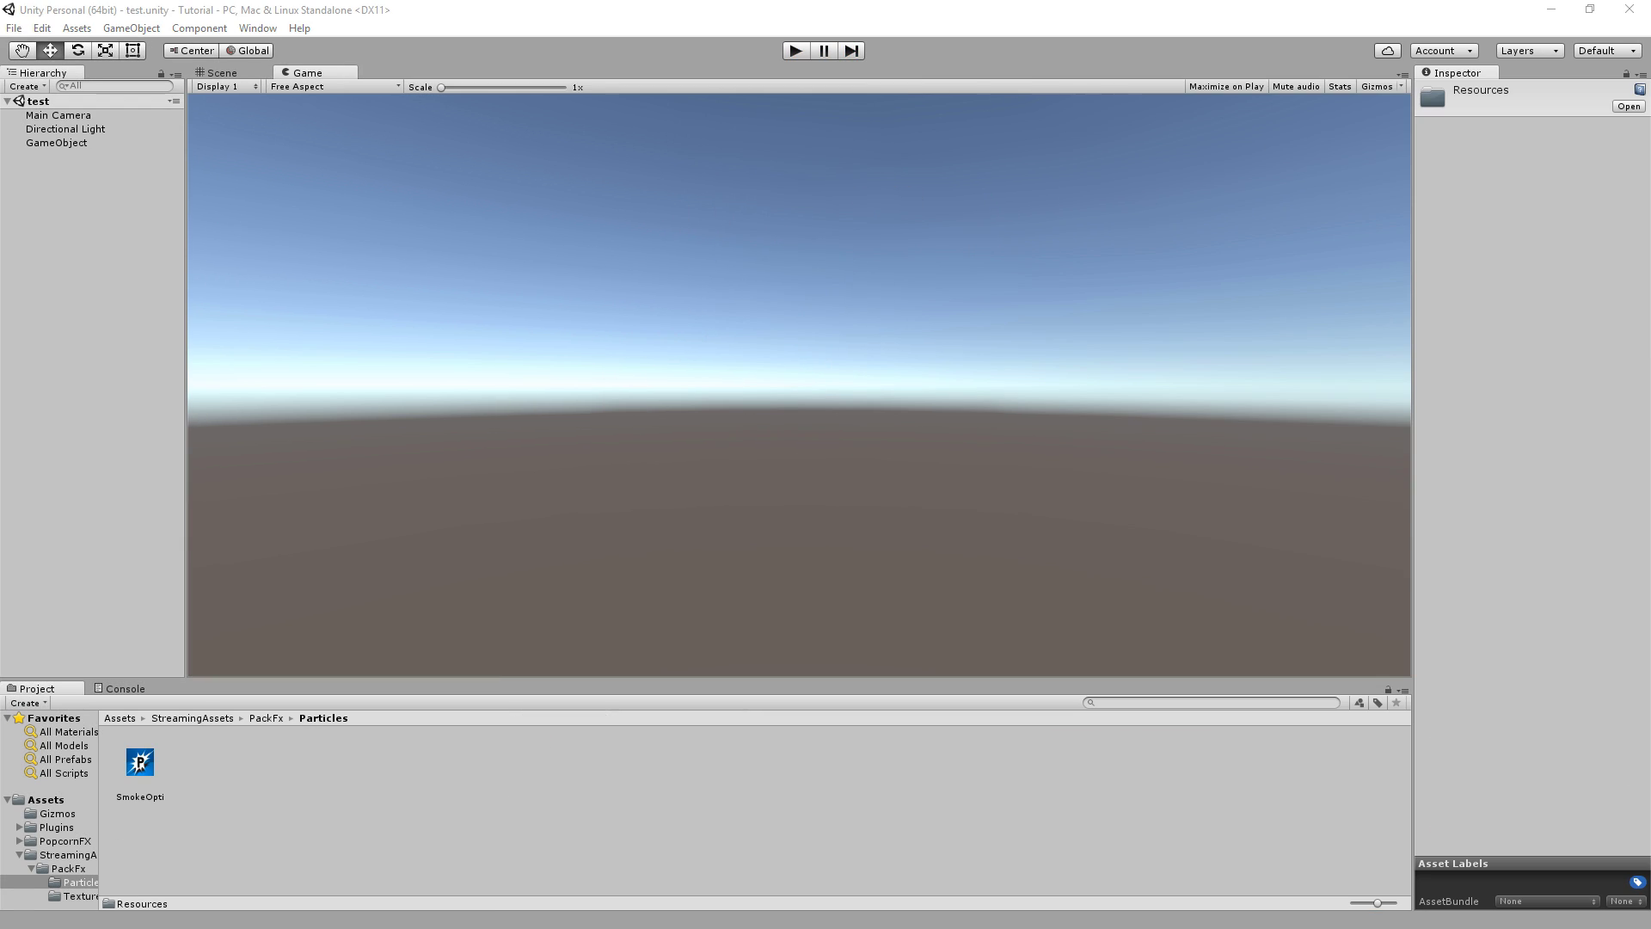
# Set Color Space to Linear in Player Settings, reached through Build Settings
pyautogui.hotkey('ctrl', 'shift', 'b')
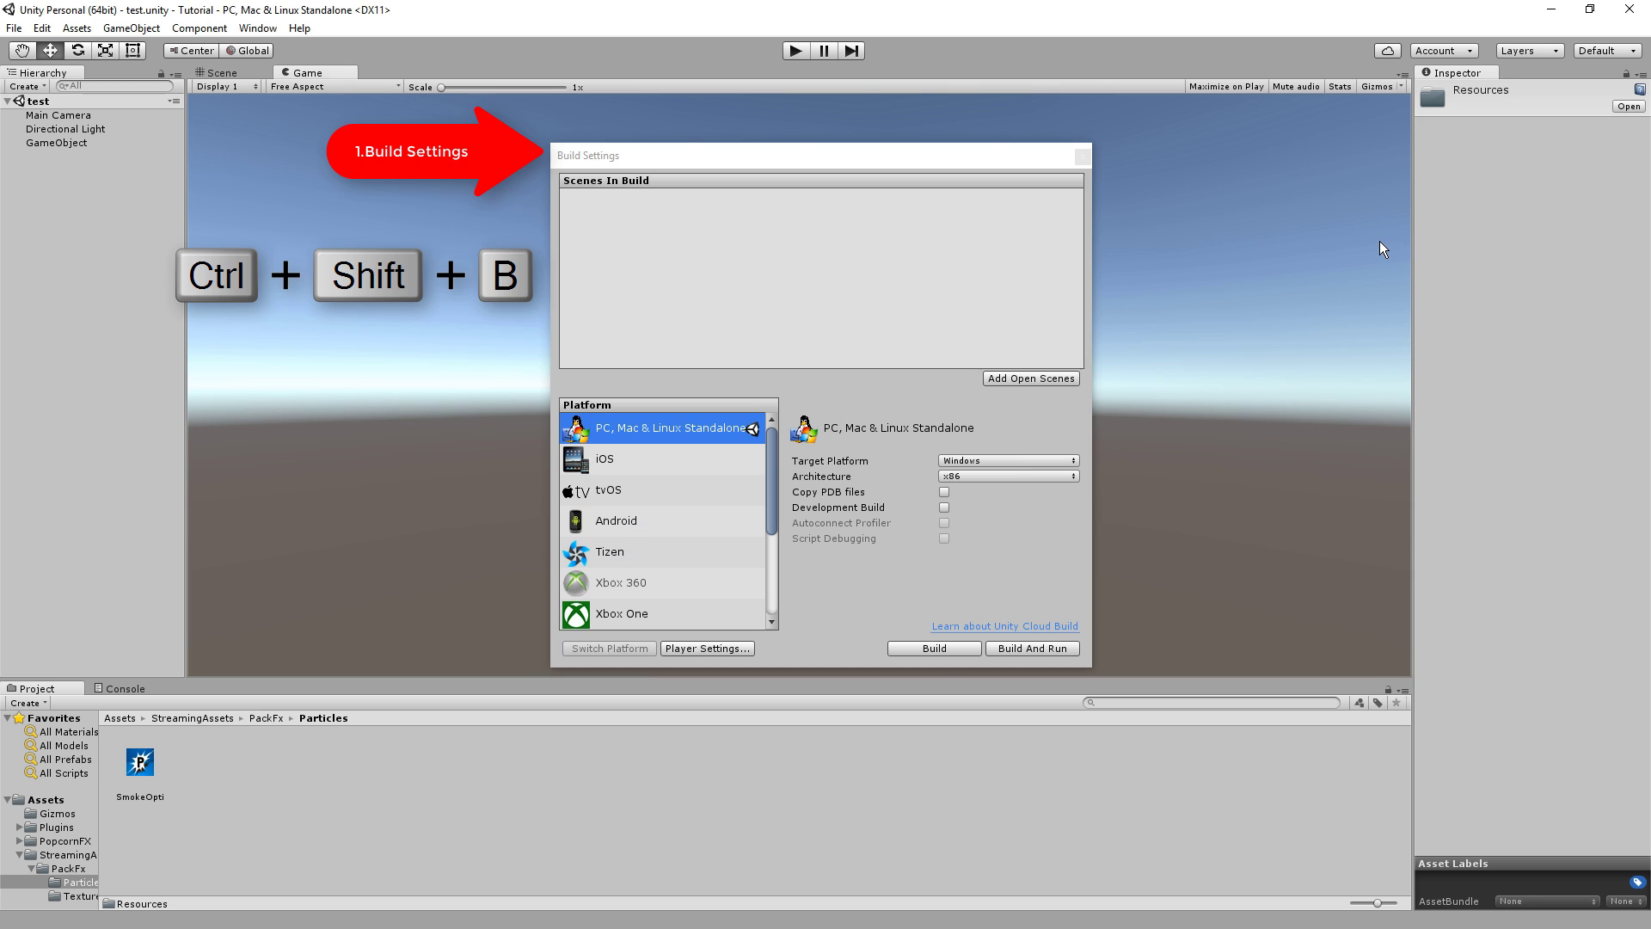
pyautogui.click(687, 651)
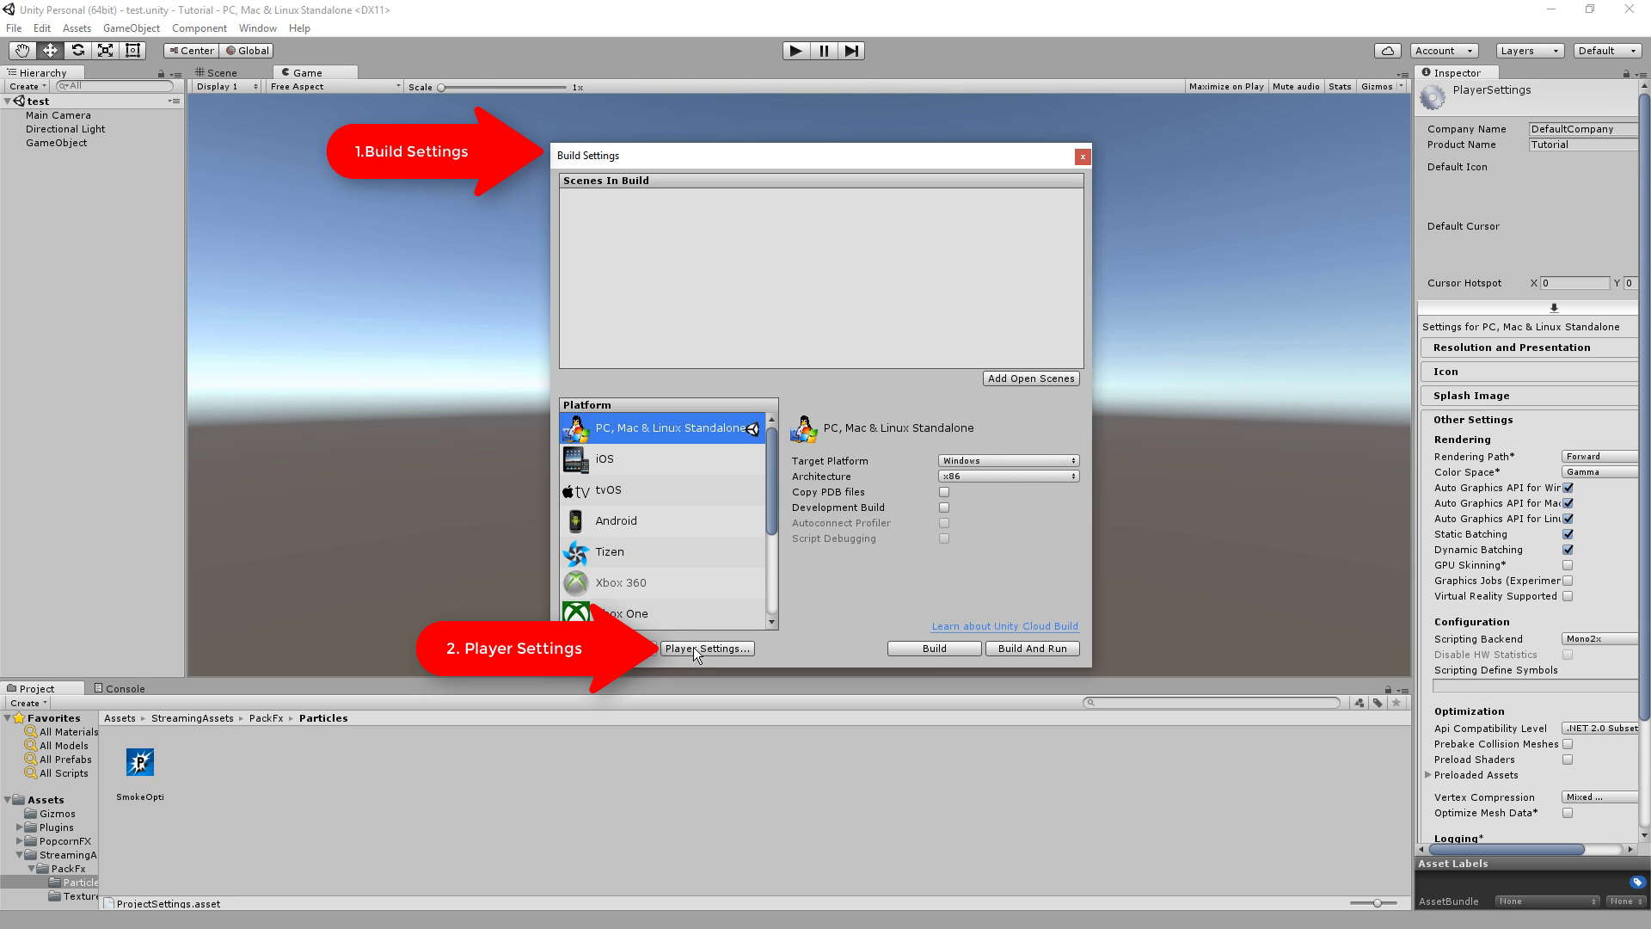
pyautogui.moveTo(1411, 475); pyautogui.dragTo(1240, 446)
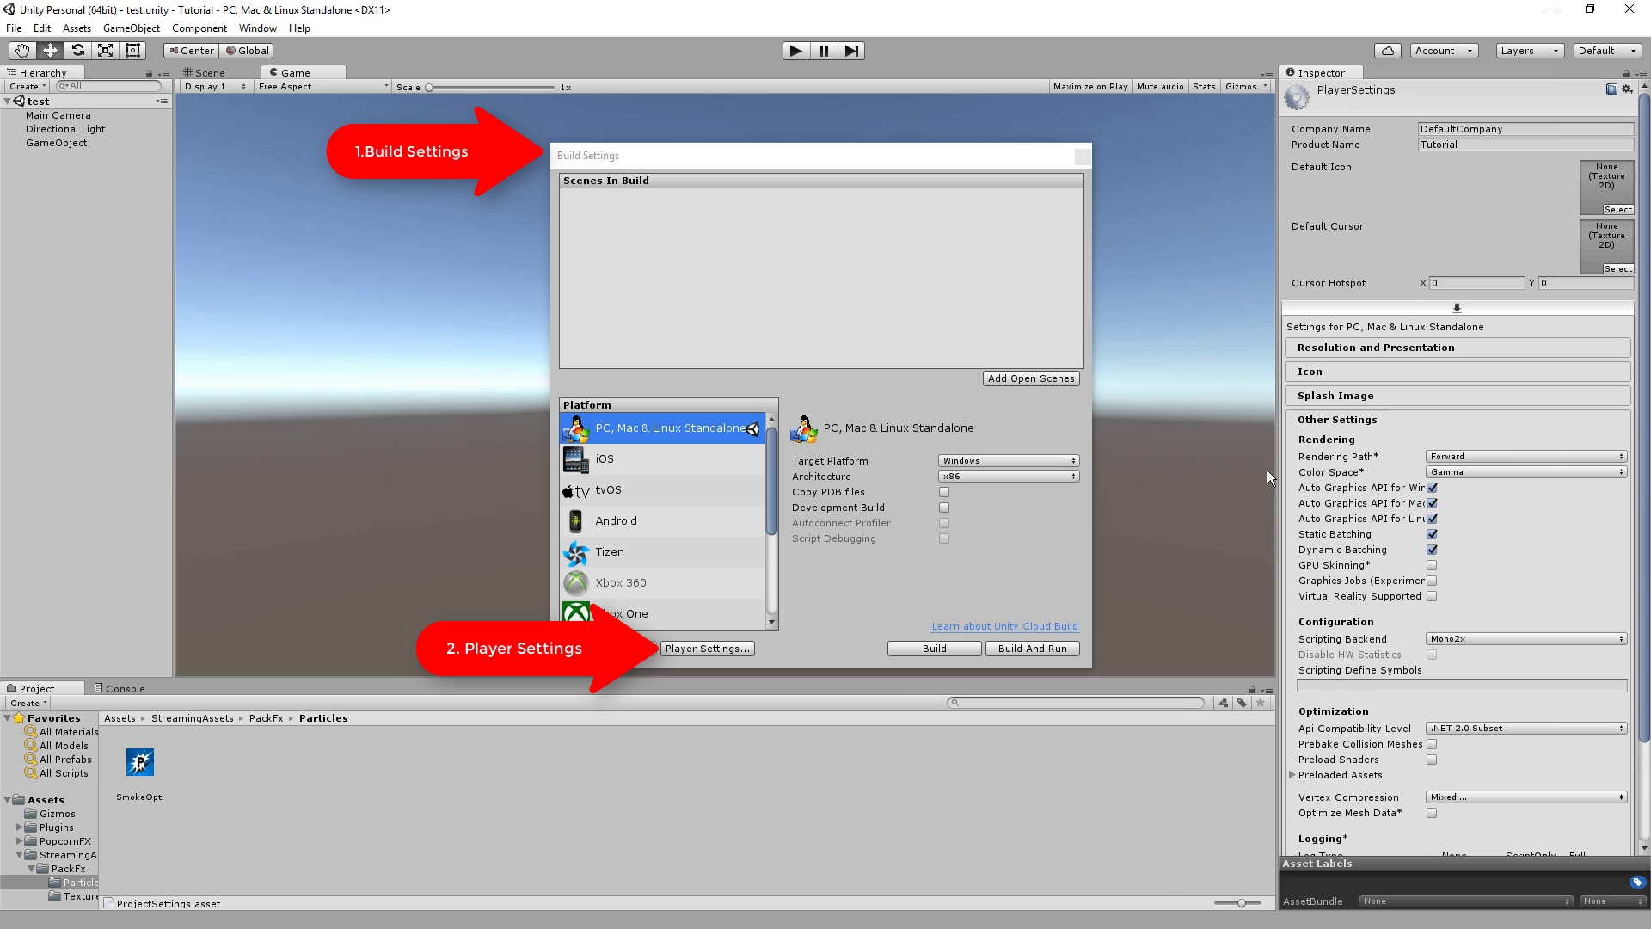
pyautogui.click(1425, 473)
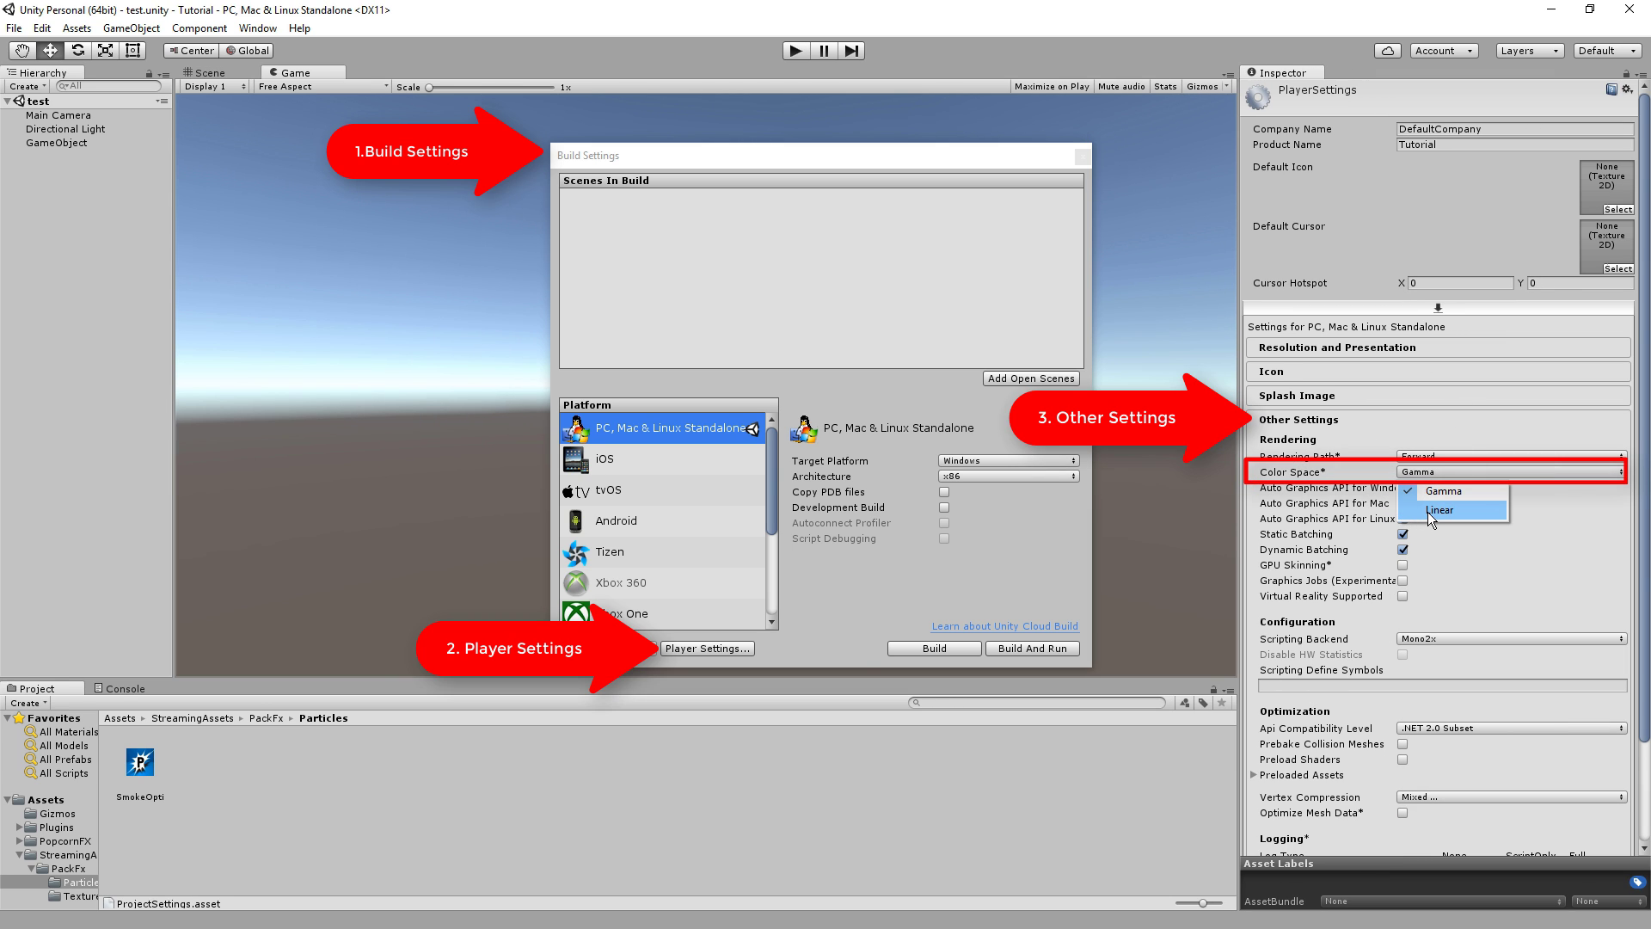
pyautogui.click(1430, 515)
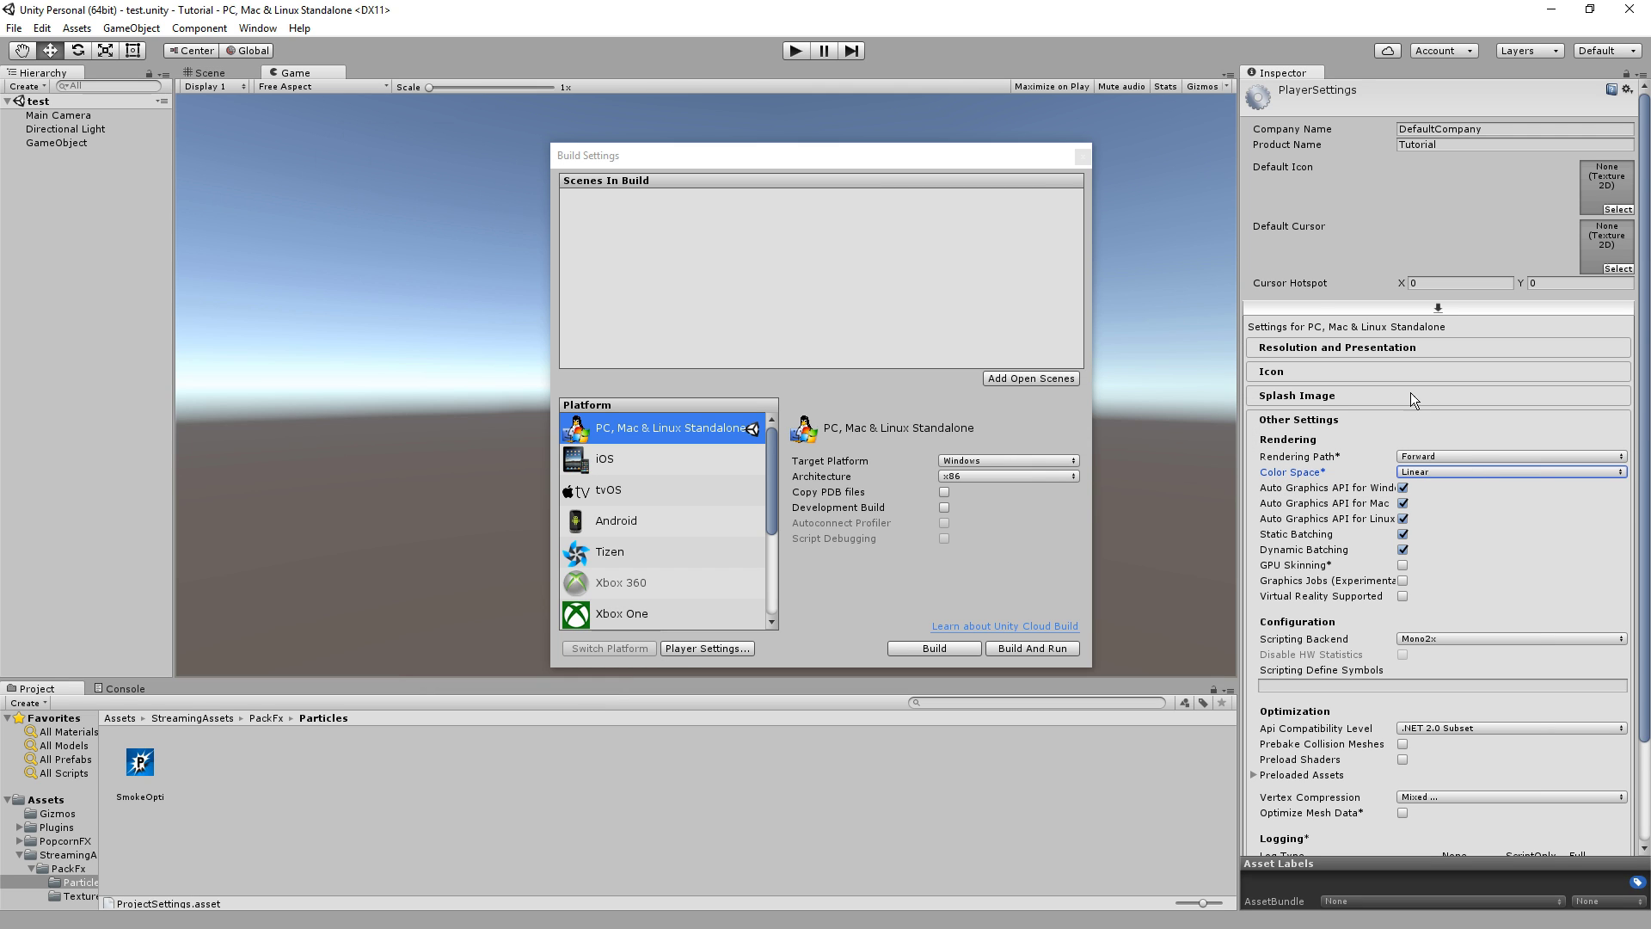
# Close Build Settings, restore the Game view width, enter Play mode and select Main Camera
pyautogui.click(1082, 155)
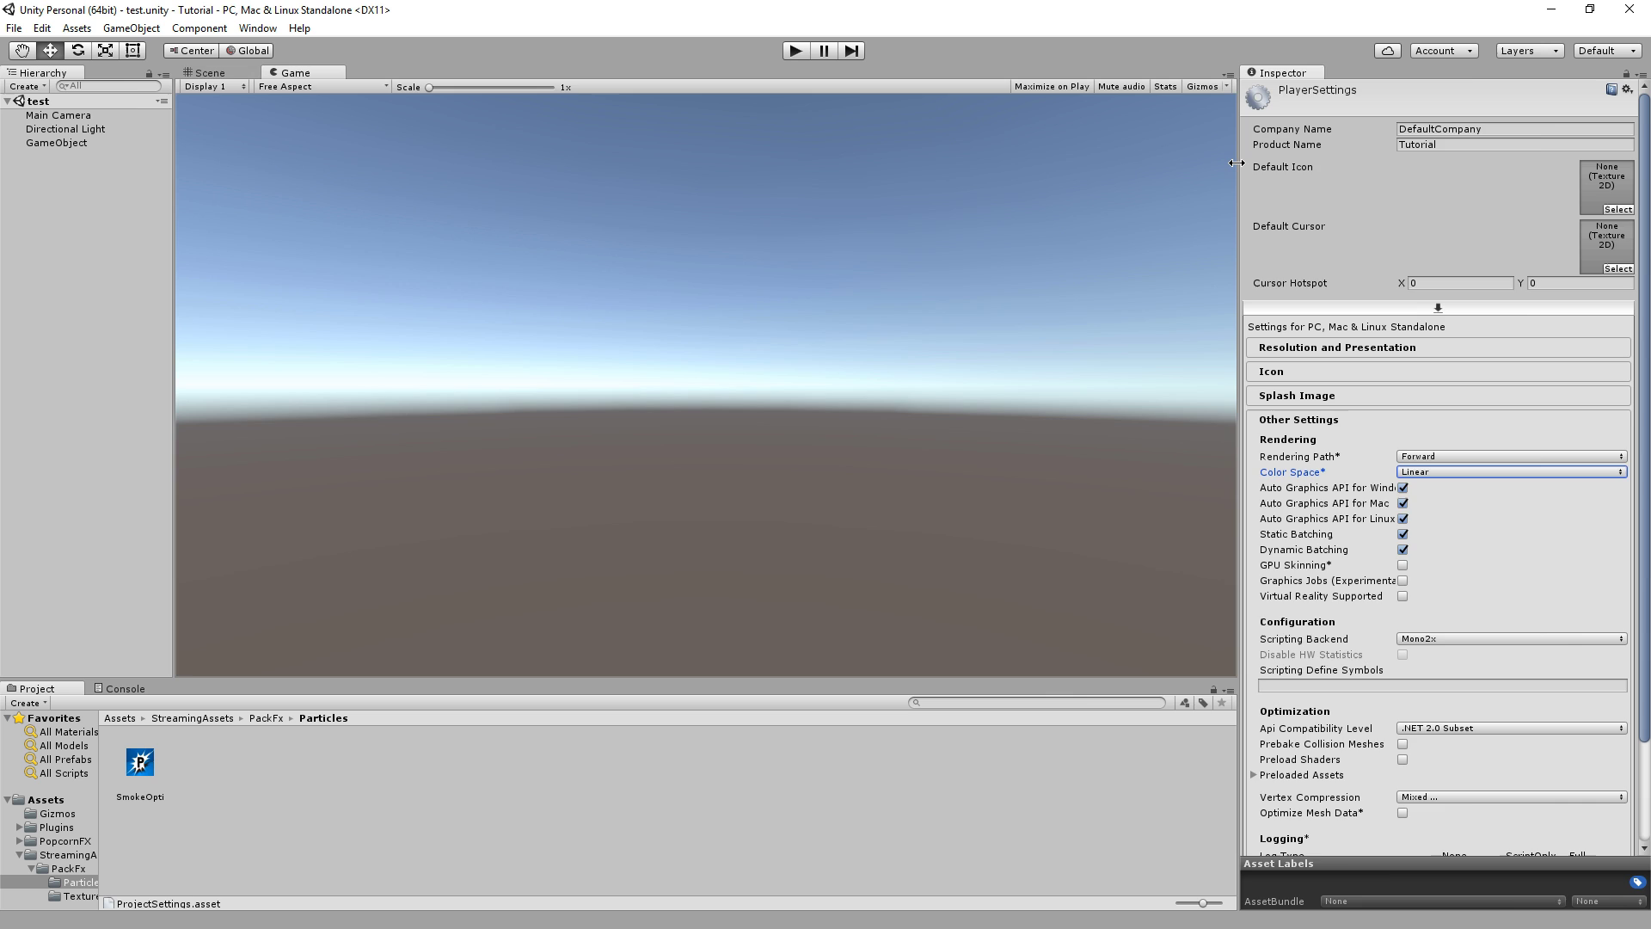
pyautogui.moveTo(1237, 163); pyautogui.dragTo(1414, 162)
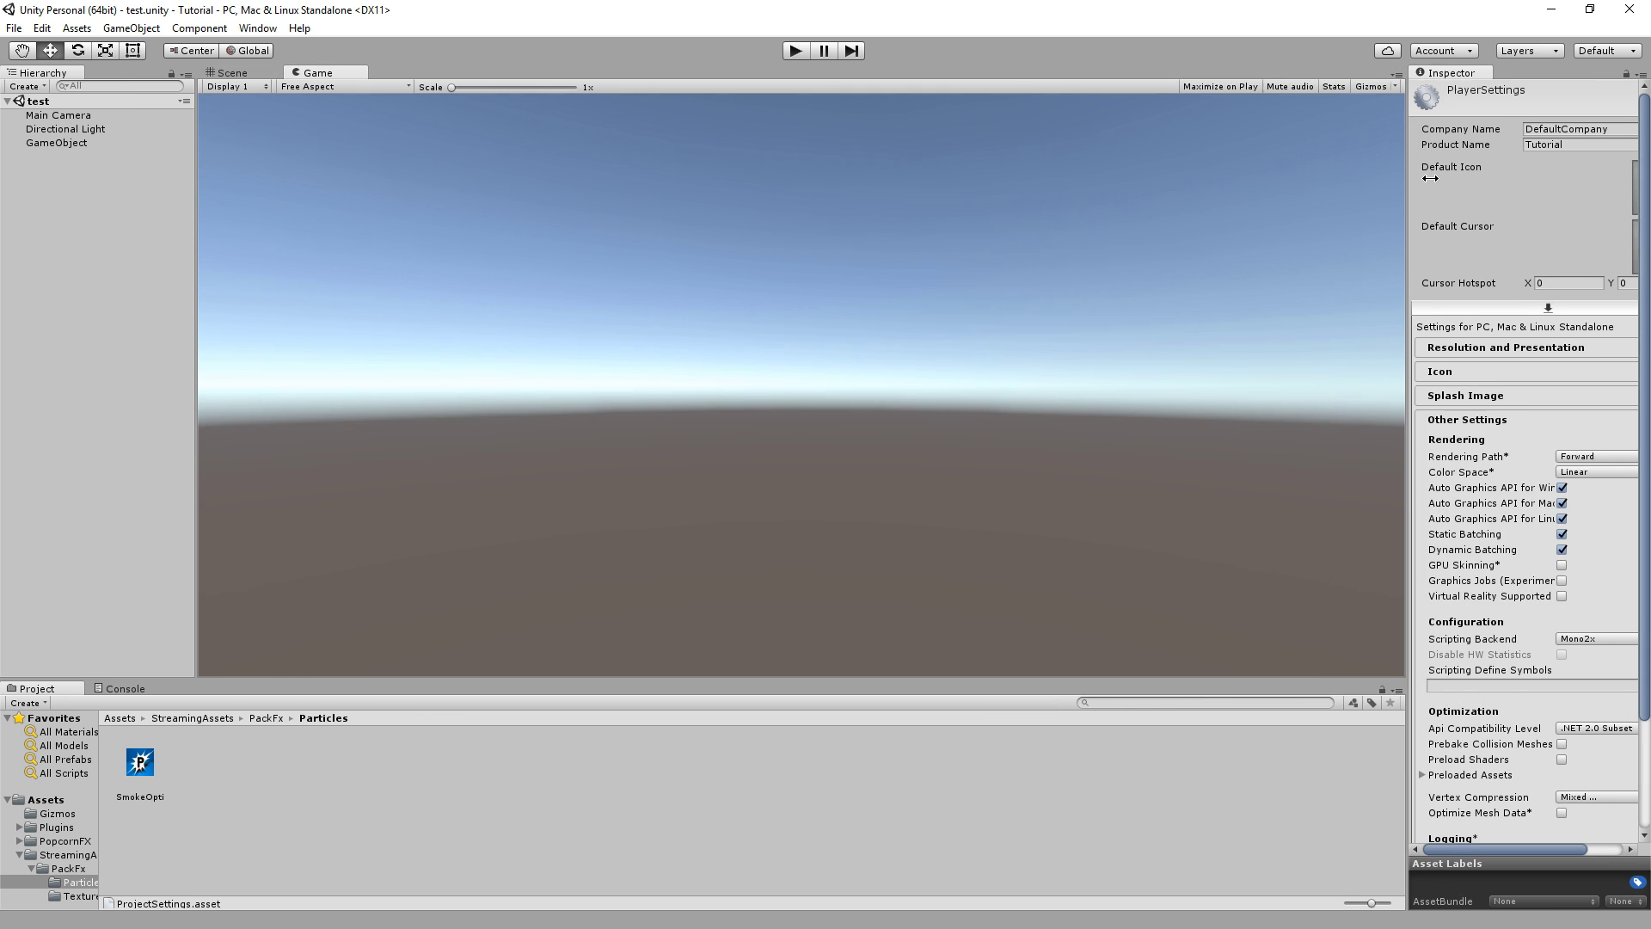
pyautogui.click(795, 50)
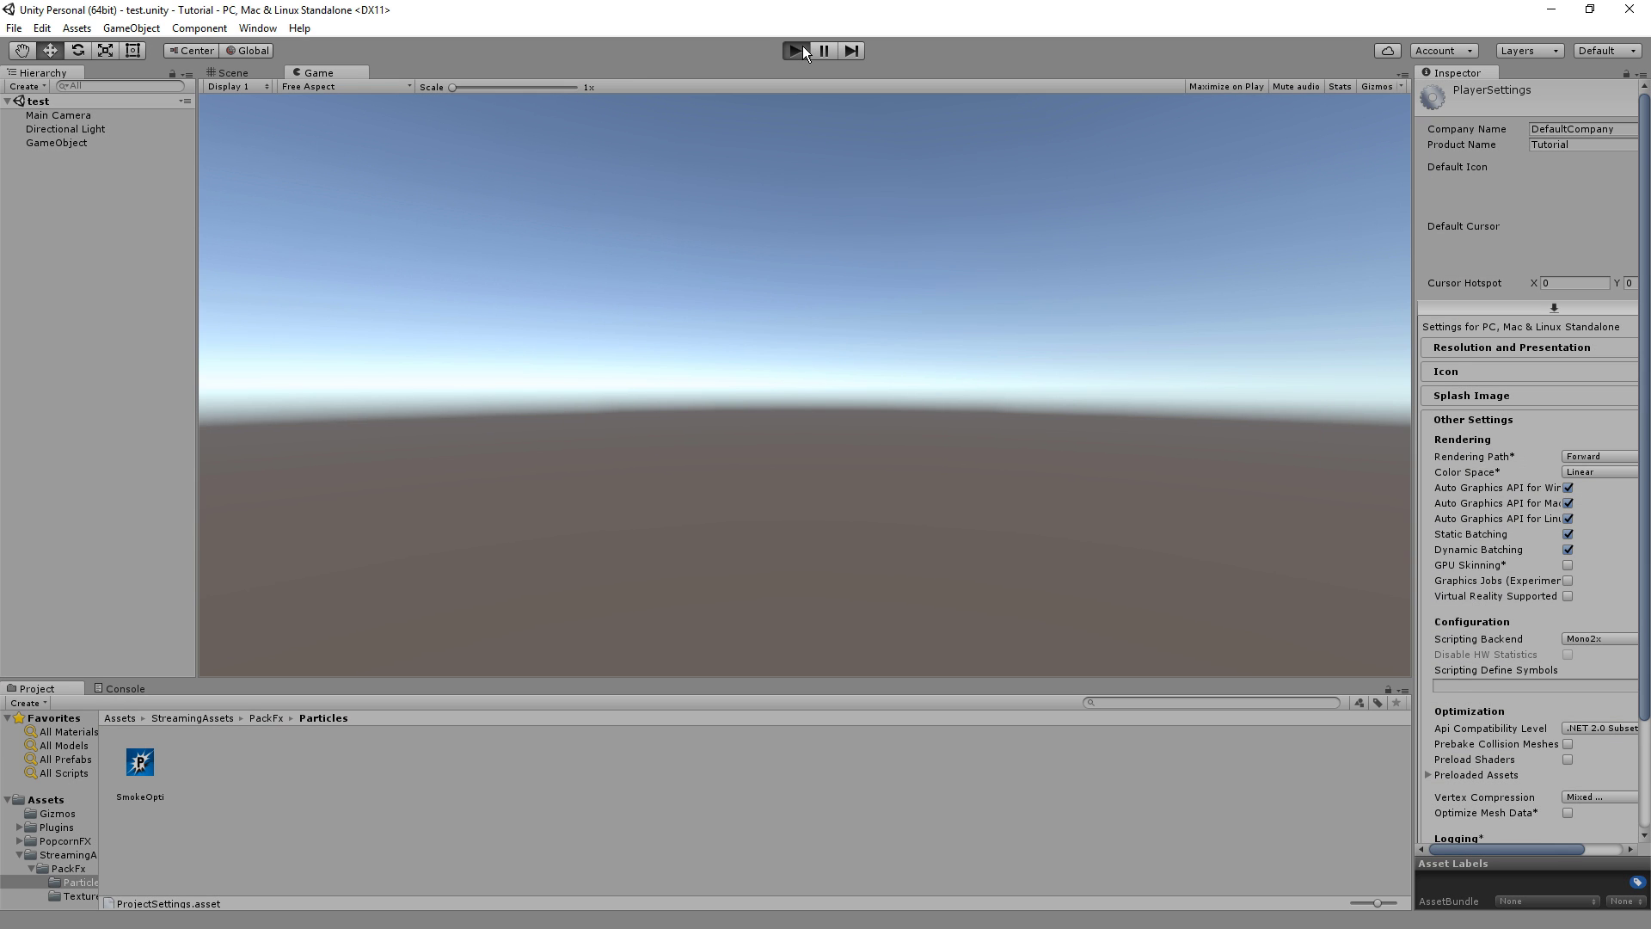
pyautogui.click(67, 116)
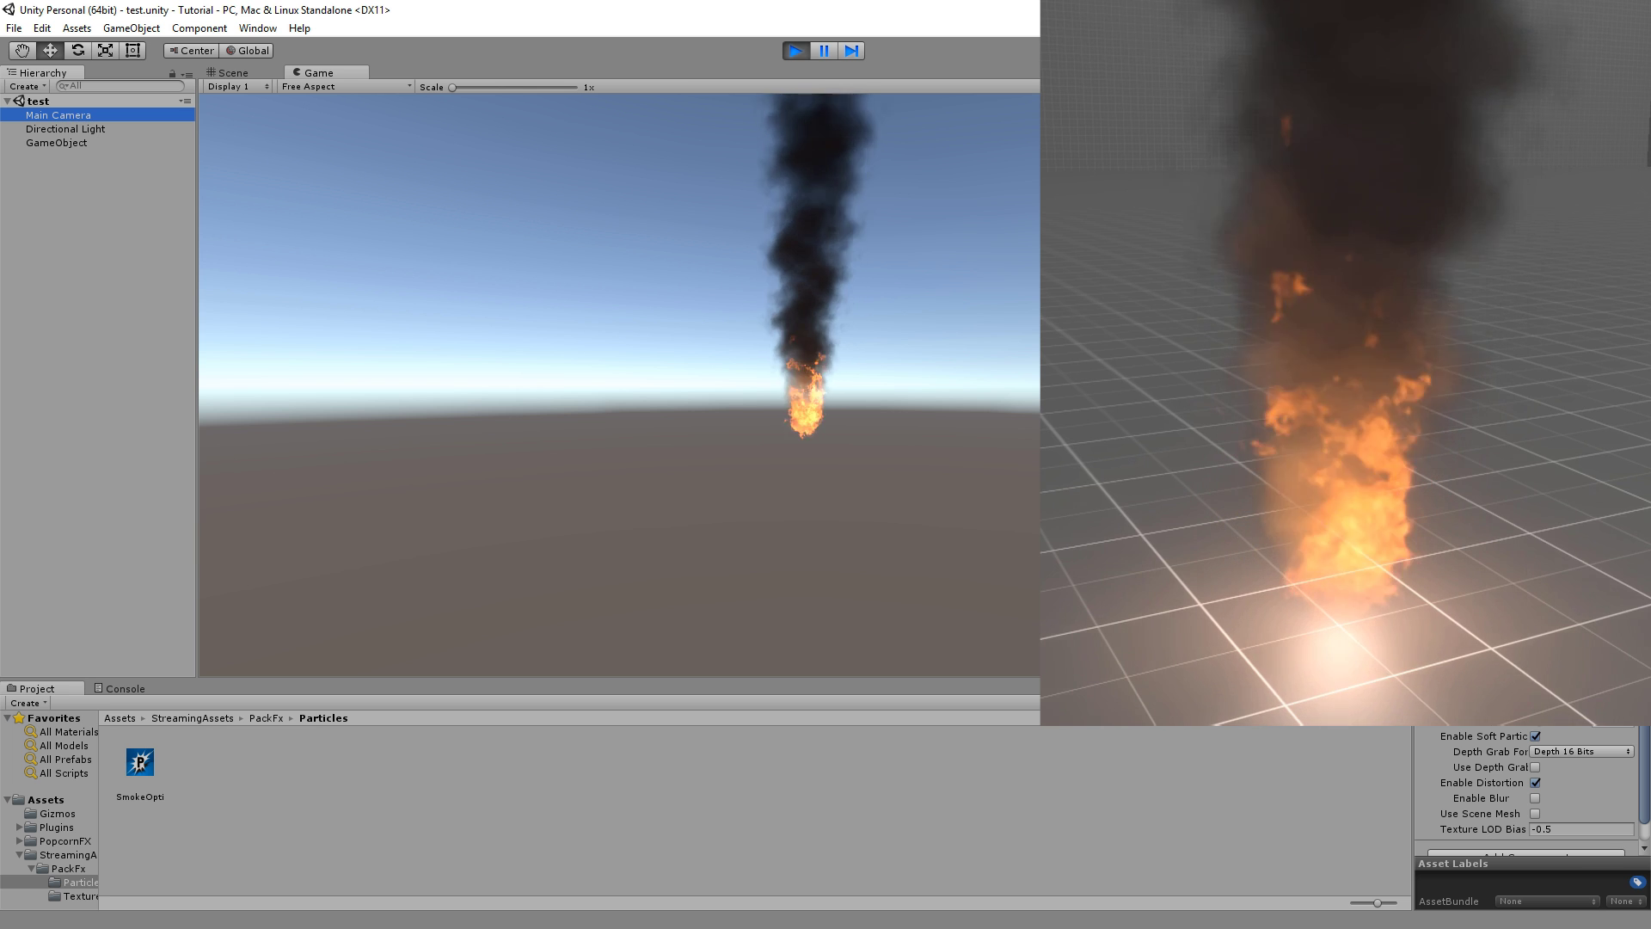